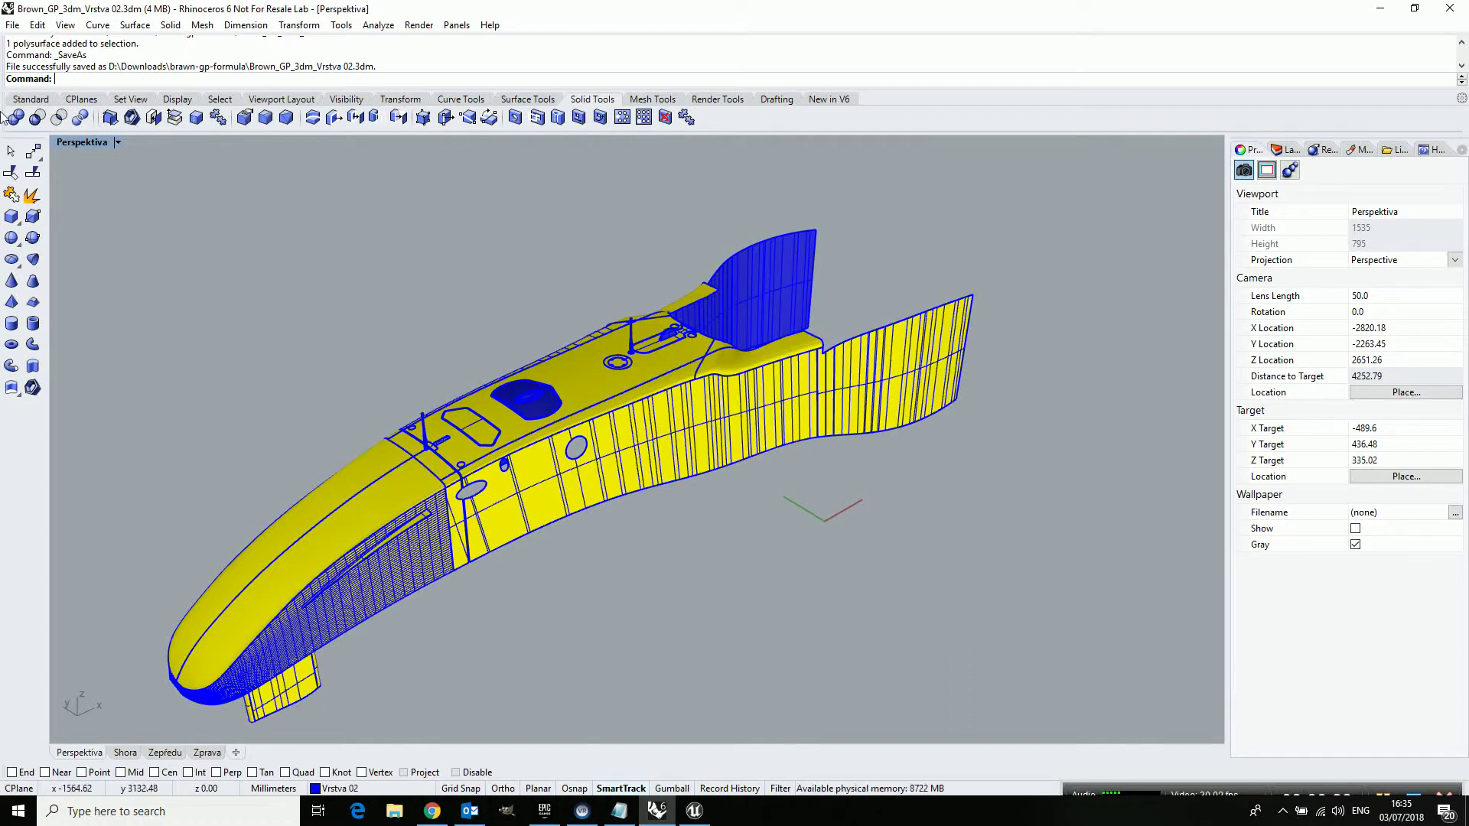
Save the Rhino car body model to its current file, Brown_GP_3dm_Vrstva 02.3dm.
{"action": "left_click", "coordinate": [12, 24]}
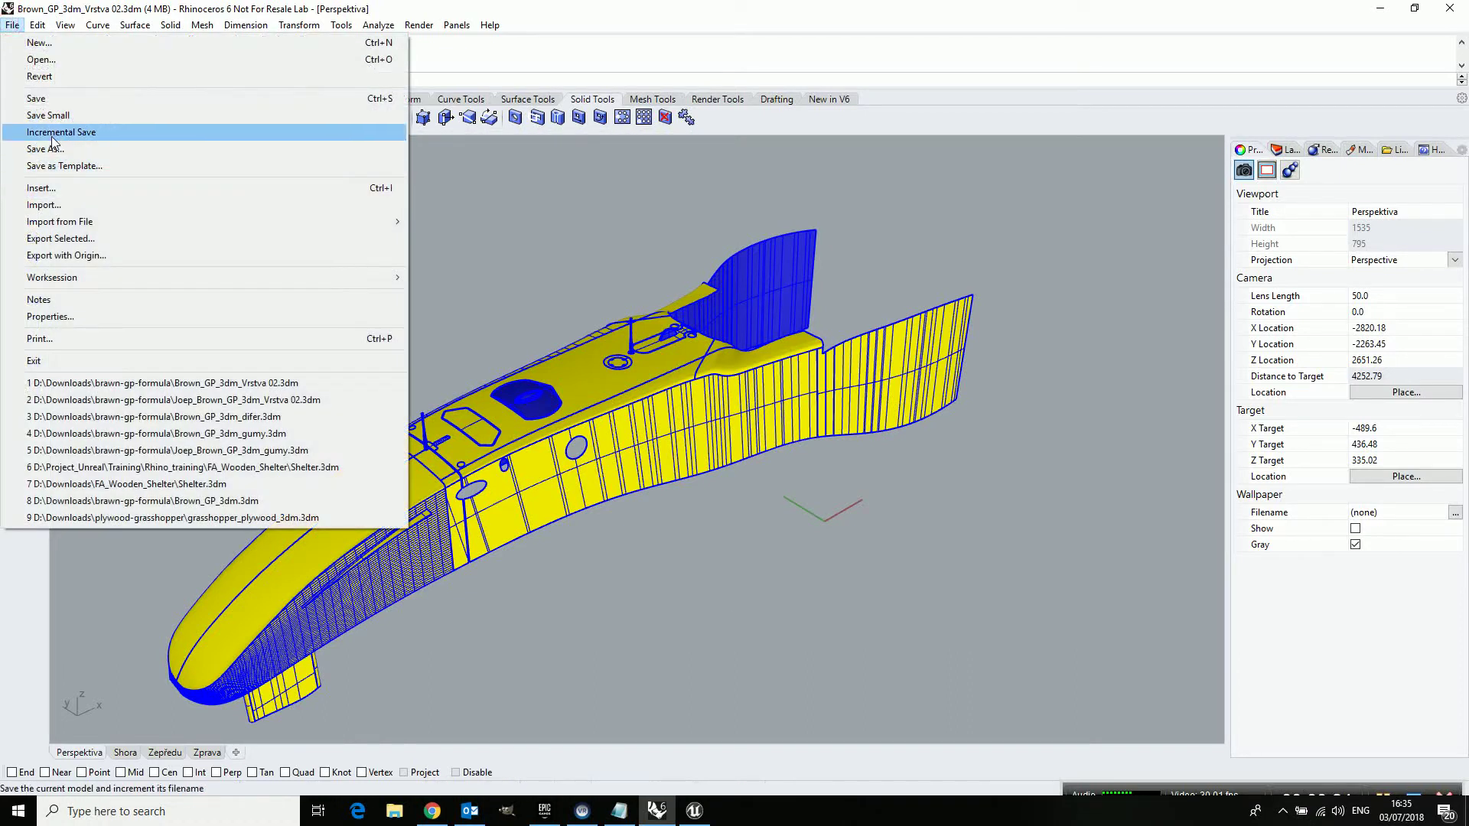
{"action": "left_click", "coordinate": [53, 98]}
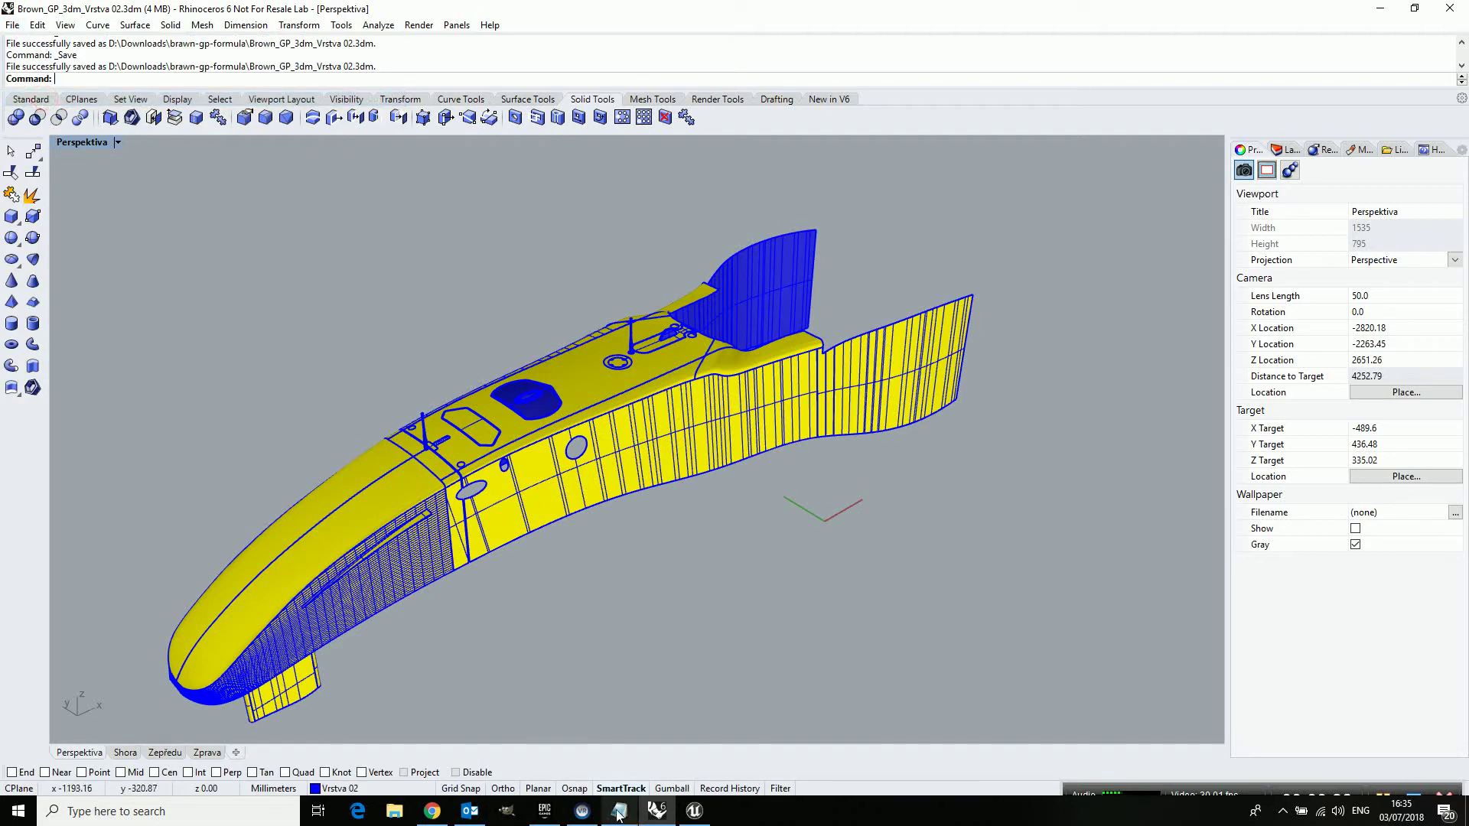
In Unreal, Datasmith-import Brown_GP_3dm_Vrstva 02.3dm from brawn-gp-formula into Content with default options.
{"action": "left_click", "coordinate": [693, 810]}
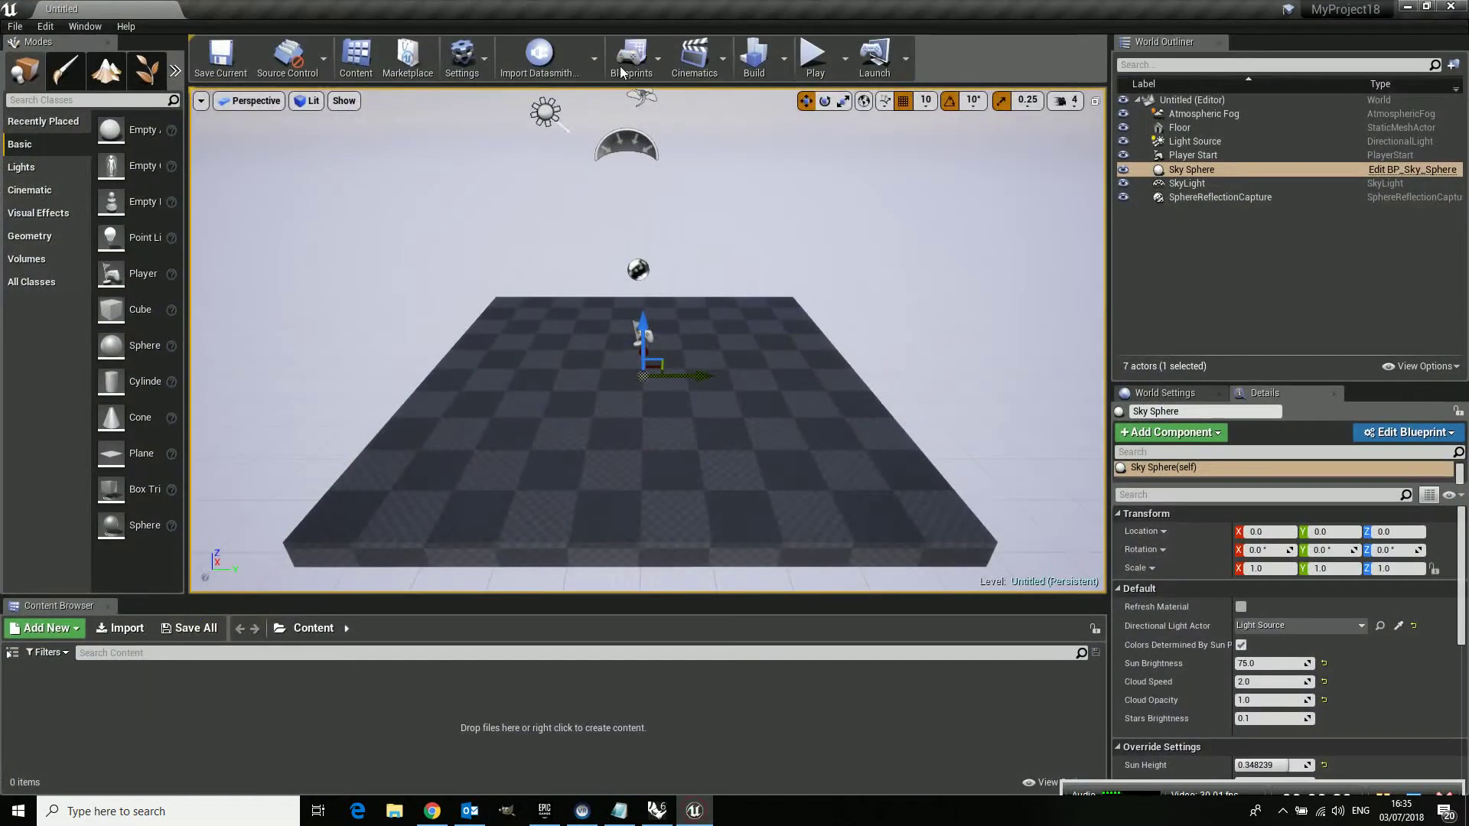
{"action": "left_click", "coordinate": [595, 59]}
{"action": "left_click", "coordinate": [643, 136]}
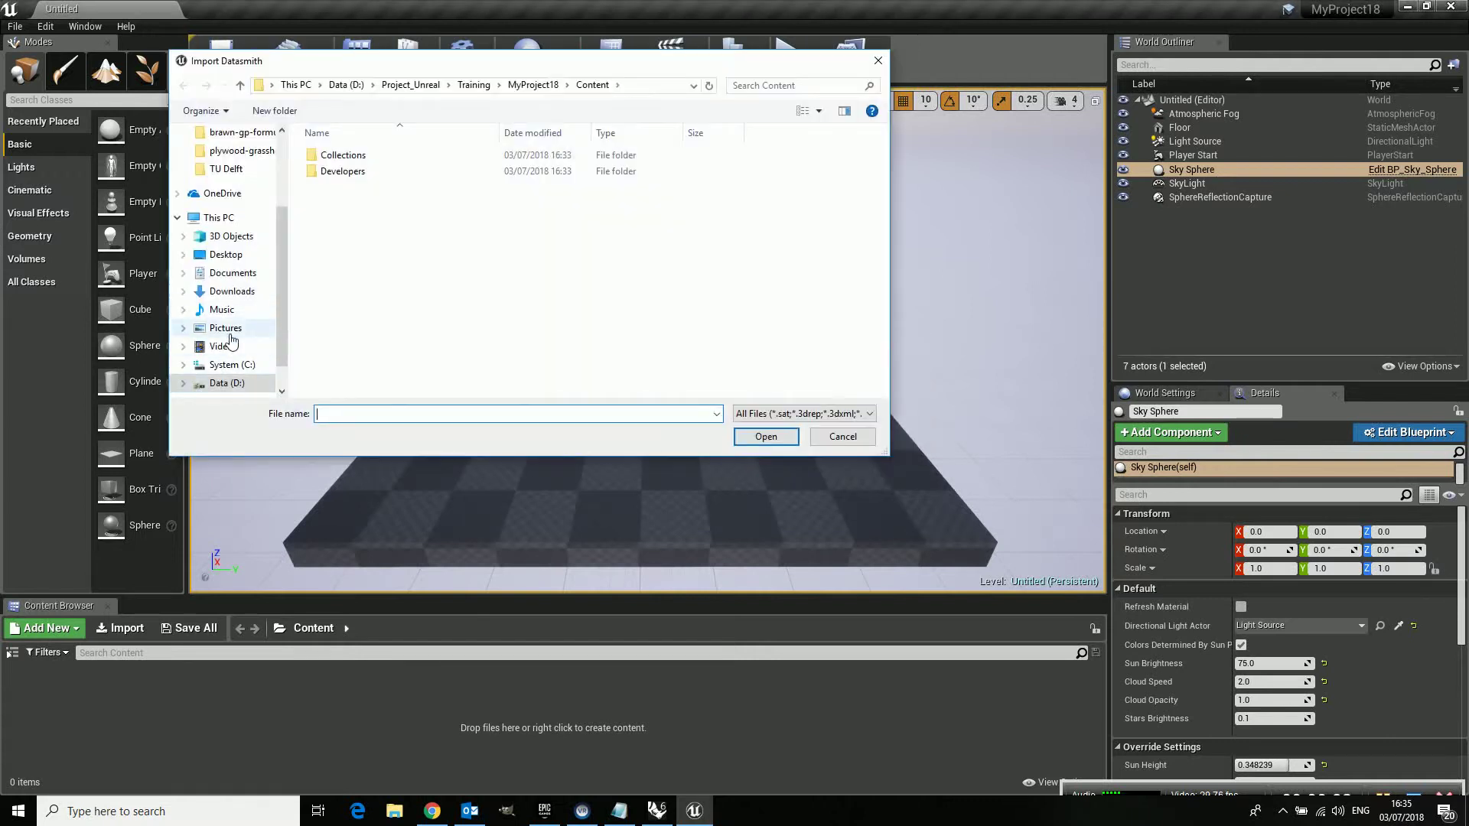
{"action": "left_click", "coordinate": [241, 132]}
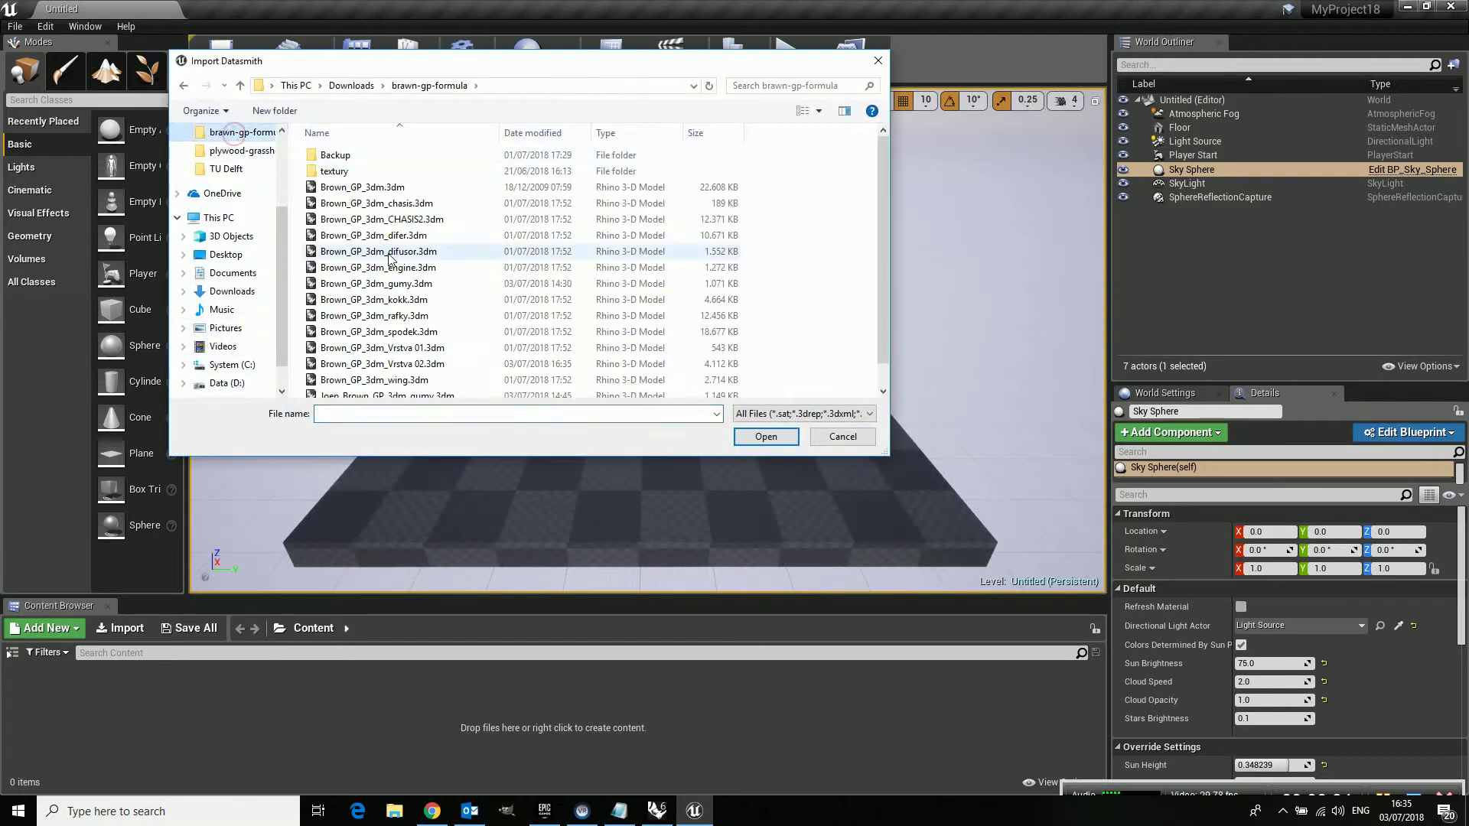
{"action": "scroll", "coordinate": [406, 375], "scroll_direction": "down", "scroll_amount": 1}
{"action": "left_click", "coordinate": [452, 342]}
{"action": "left_click", "coordinate": [766, 436]}
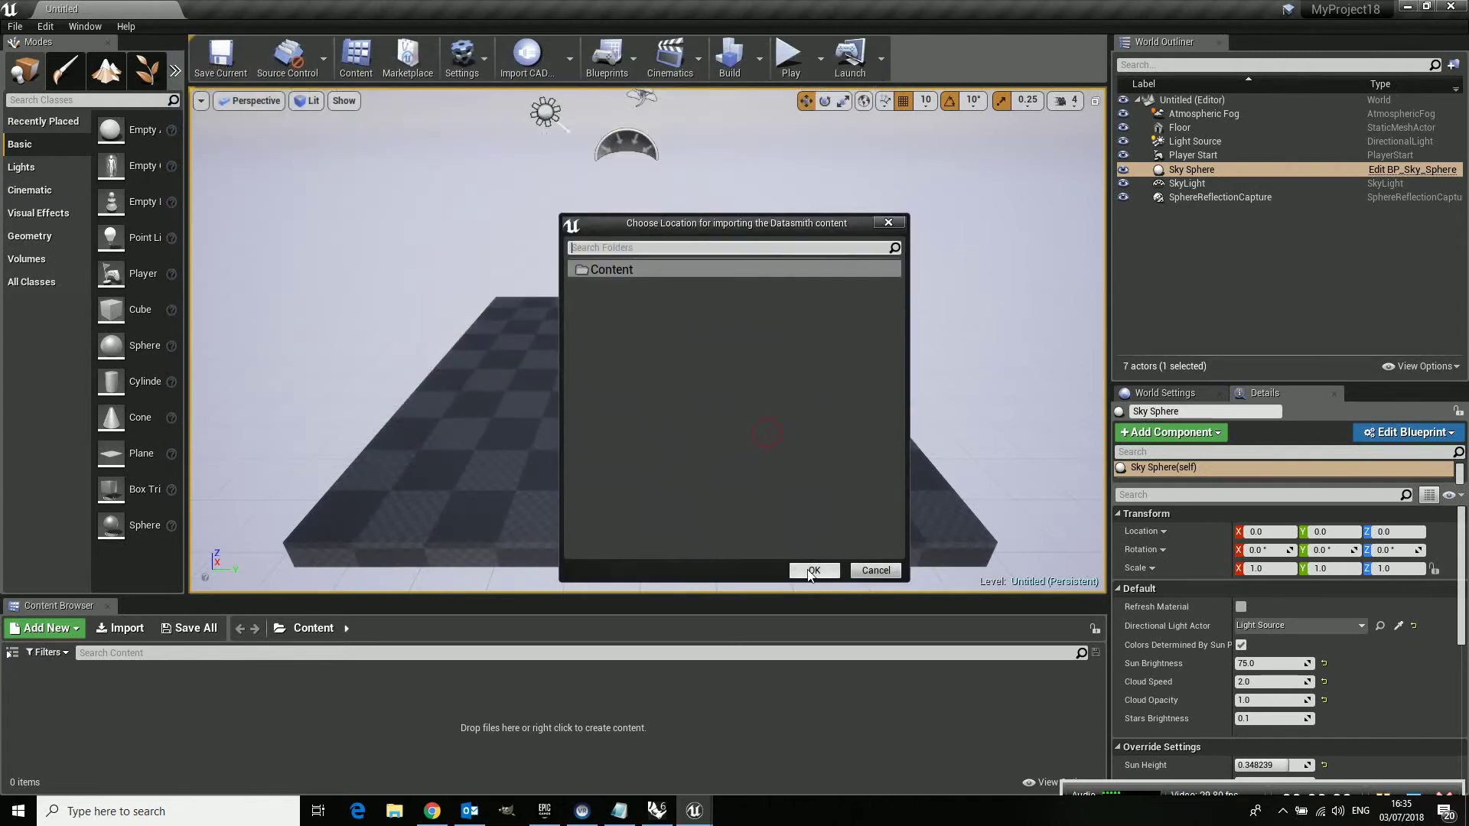
{"action": "left_click", "coordinate": [841, 540]}
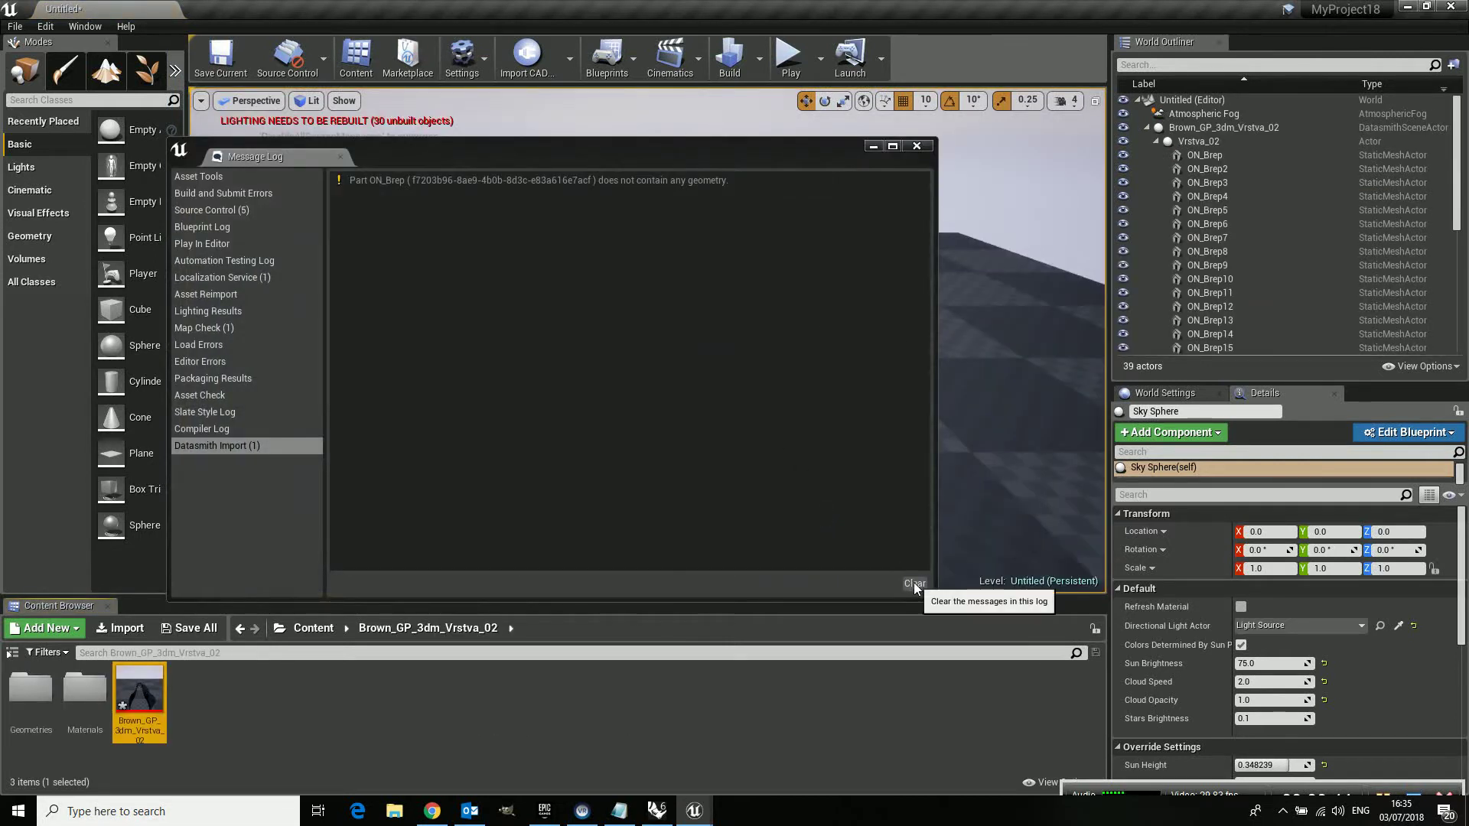
Clear and close the import Message Log, then select the imported ON_Brep10 part.
{"action": "left_click", "coordinate": [914, 584]}
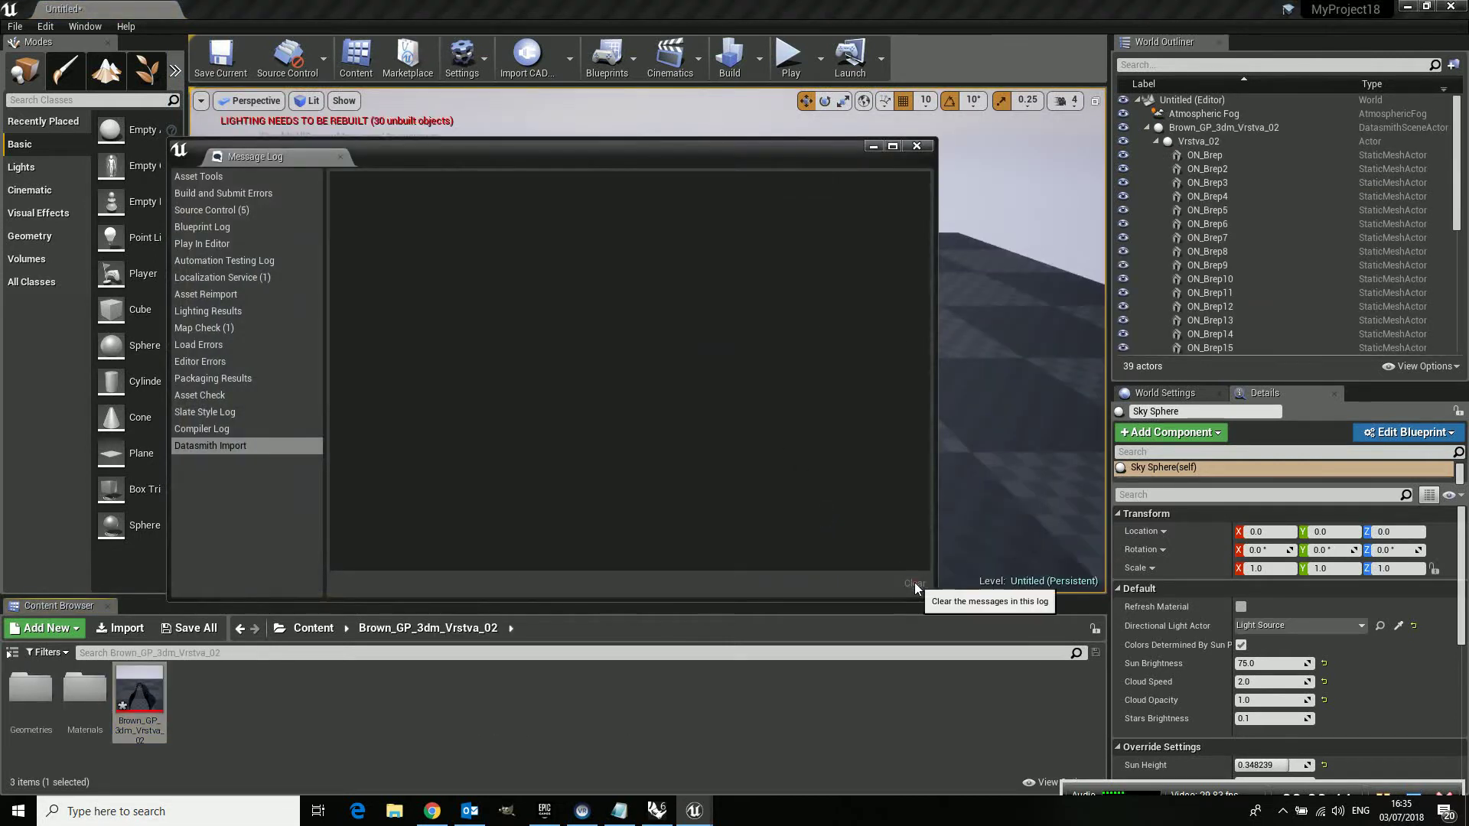
{"action": "left_click", "coordinate": [923, 148]}
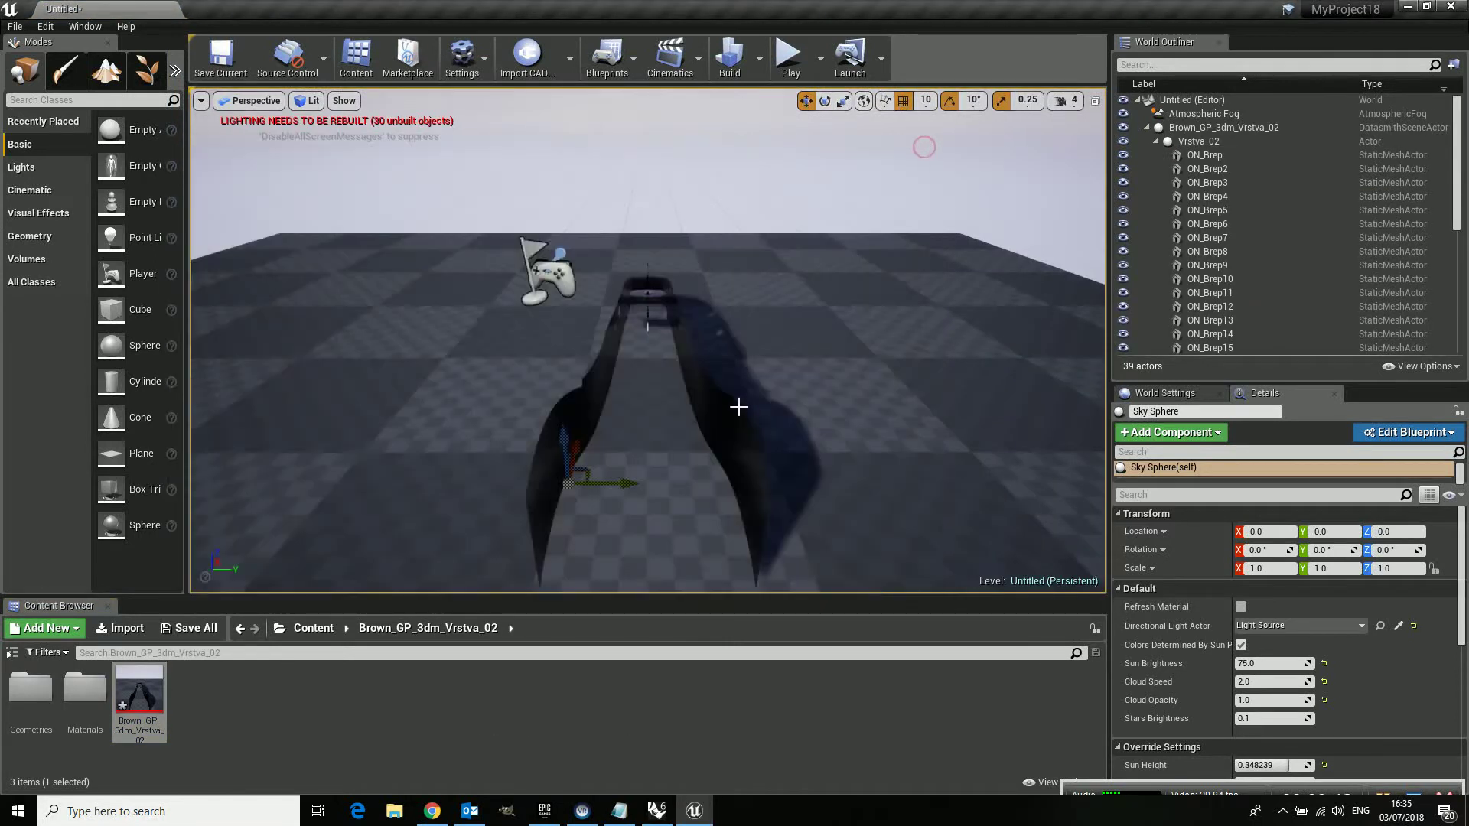
{"action": "left_click", "coordinate": [705, 426]}
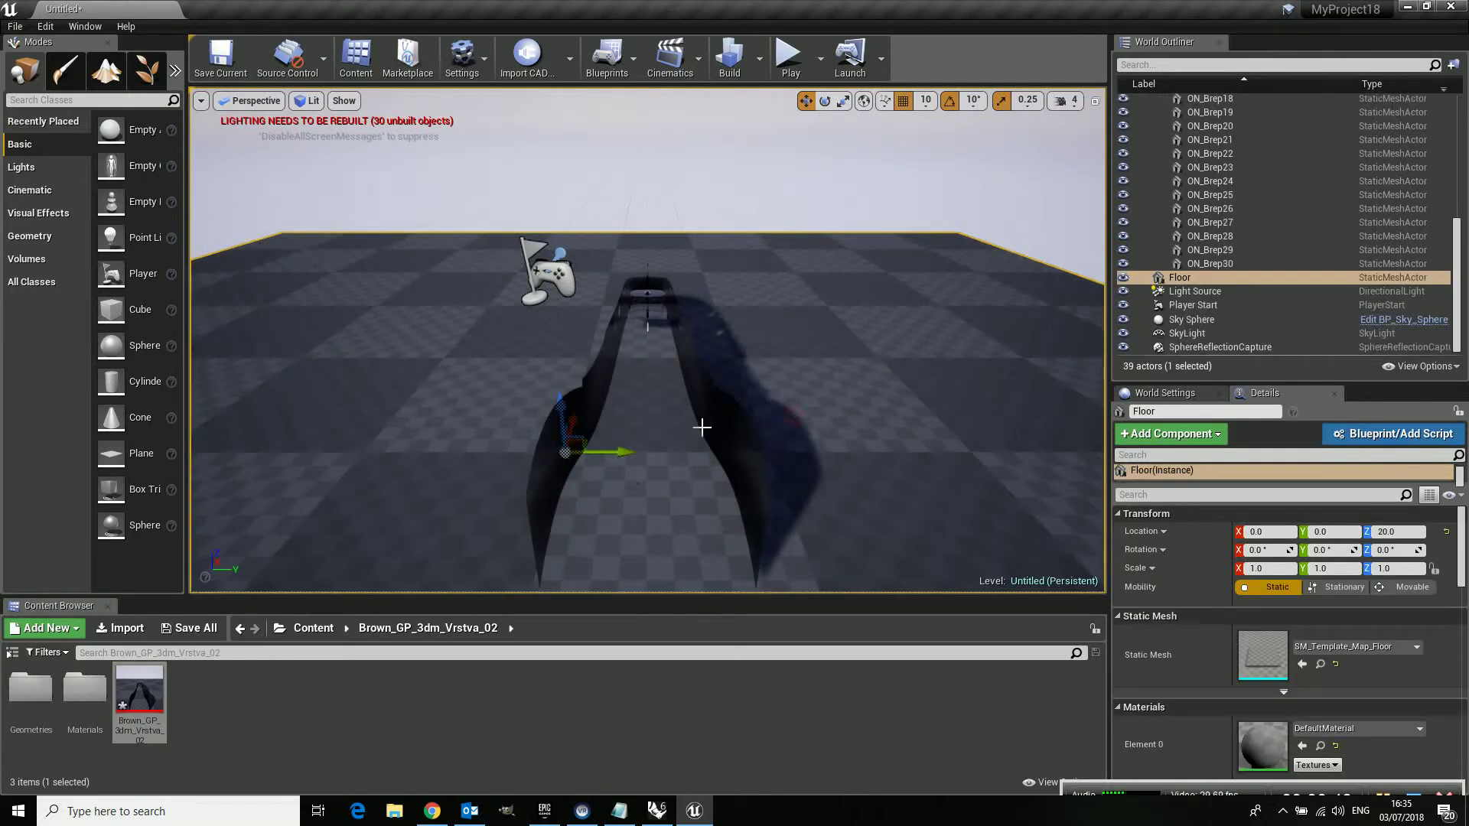
Orbit the view around the imported car body sitting on the floor.
{"action": "left_click_drag", "start_coordinate": [760, 426], "coordinate": [1174, 425], "text": "alt"}
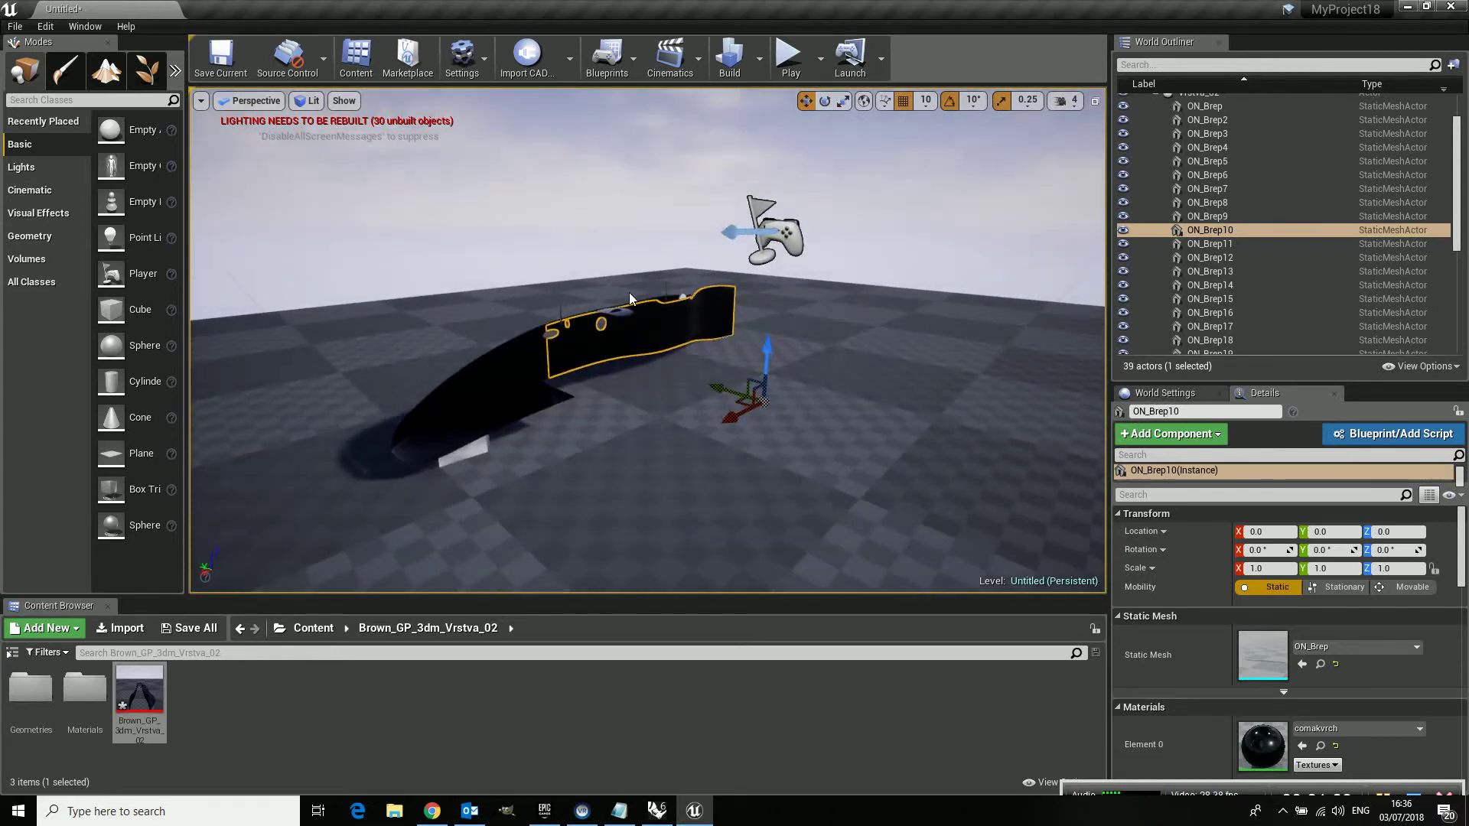
{"action": "right_click", "coordinate": [683, 433]}
{"action": "key", "text": "Escape"}
{"action": "mouse_move", "coordinate": [645, 431]}
{"action": "left_mouse_down"}
{"action": "mouse_move", "coordinate": [192, 434]}
{"action": "mouse_move", "coordinate": [479, 487]}
{"action": "mouse_move", "coordinate": [714, 439]}
{"action": "mouse_move", "coordinate": [877, 462]}
{"action": "mouse_move", "coordinate": [856, 462]}
{"action": "mouse_move", "coordinate": [872, 432]}
{"action": "mouse_move", "coordinate": [643, 436]}
{"action": "left_mouse_up"}
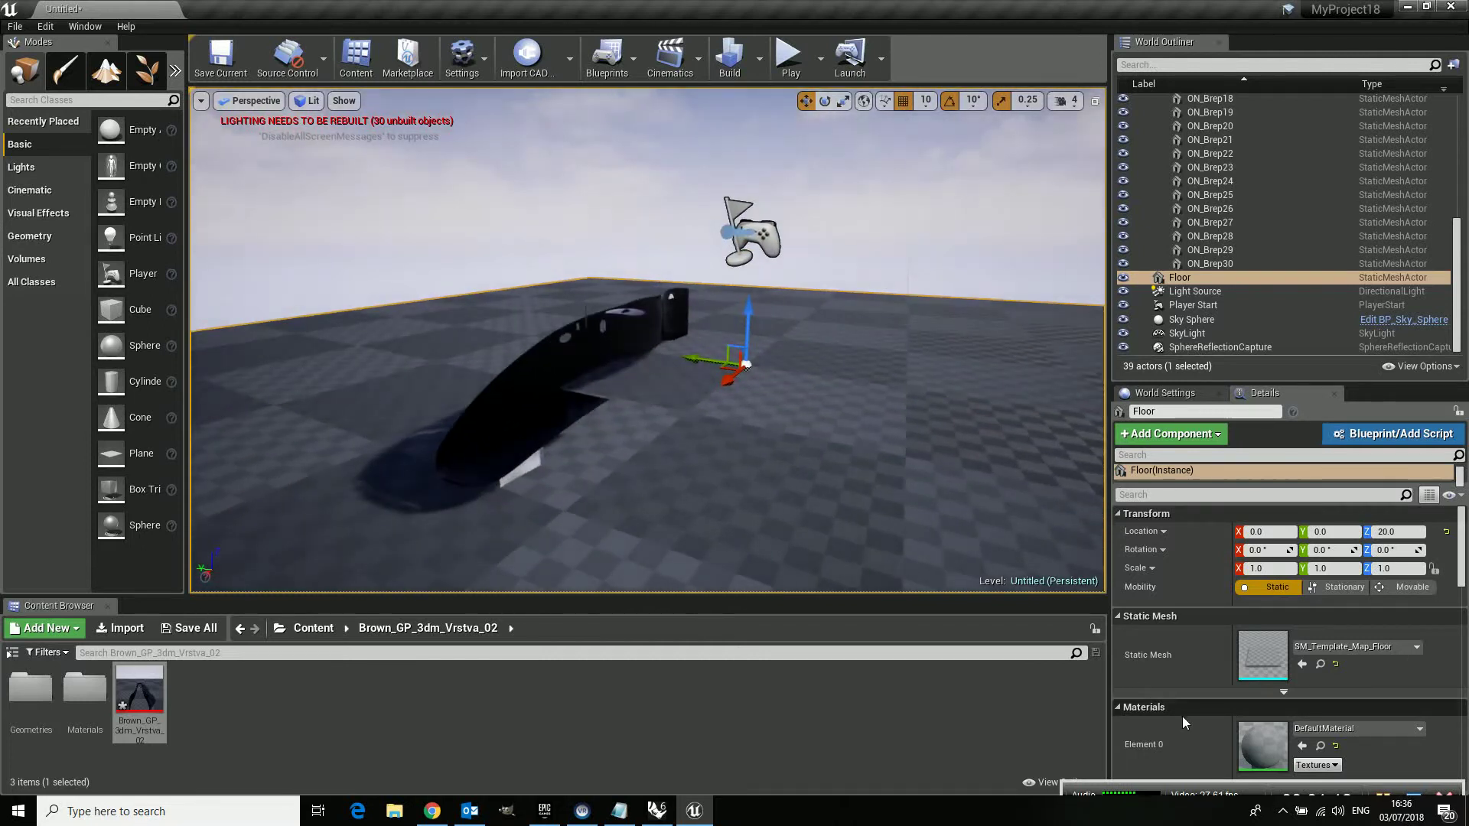
Open ON_Brep2's comakvrch material and then its parent Datasmith_Material.
{"action": "scroll", "coordinate": [1182, 716], "scroll_direction": "down", "scroll_amount": 1}
{"action": "left_click", "coordinate": [537, 440]}
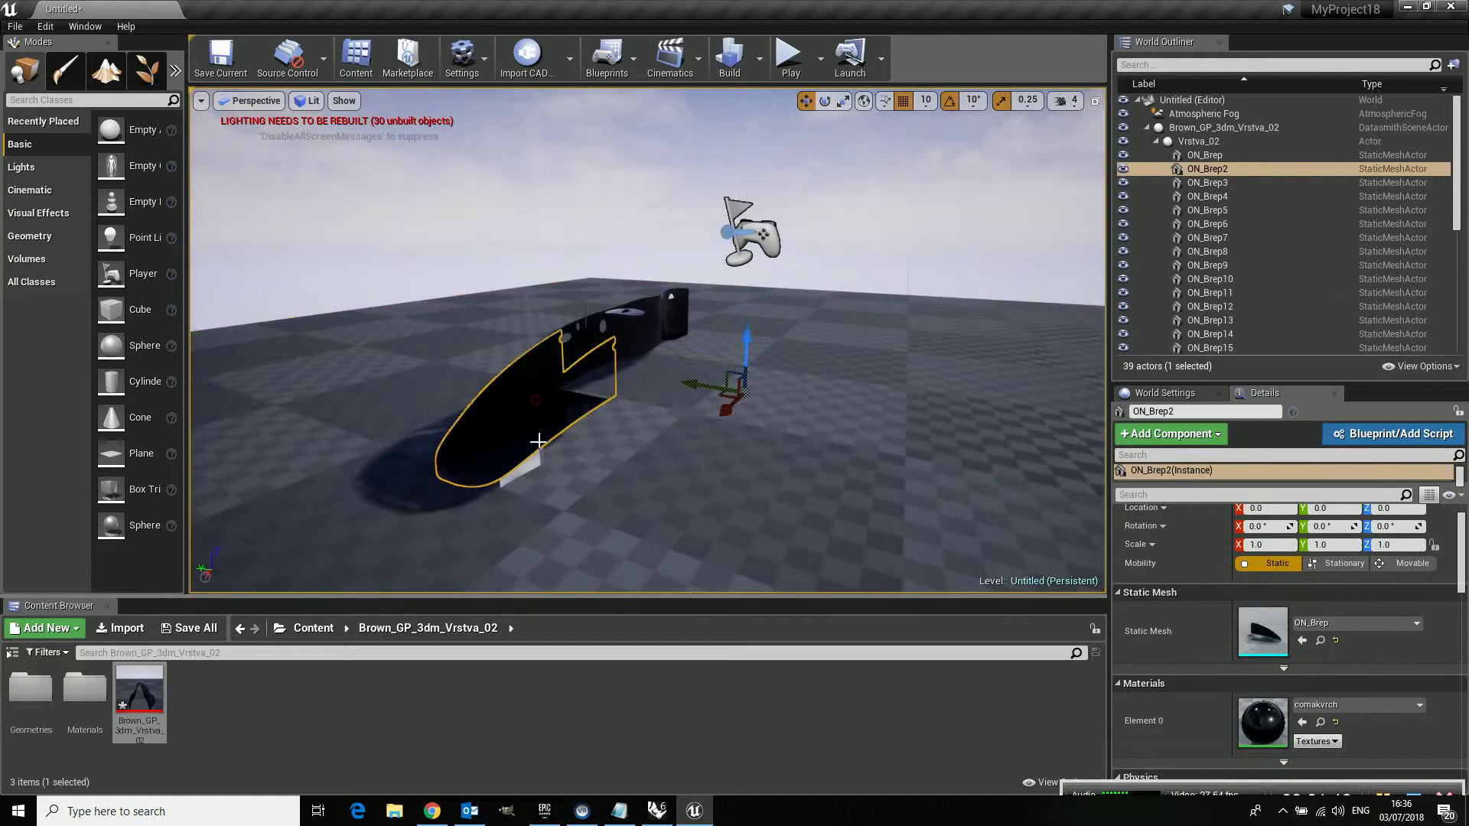
{"action": "double_click", "coordinate": [1258, 720]}
{"action": "scroll", "coordinate": [1217, 346], "scroll_direction": "down", "scroll_amount": 3}
{"action": "double_click", "coordinate": [1145, 440]}
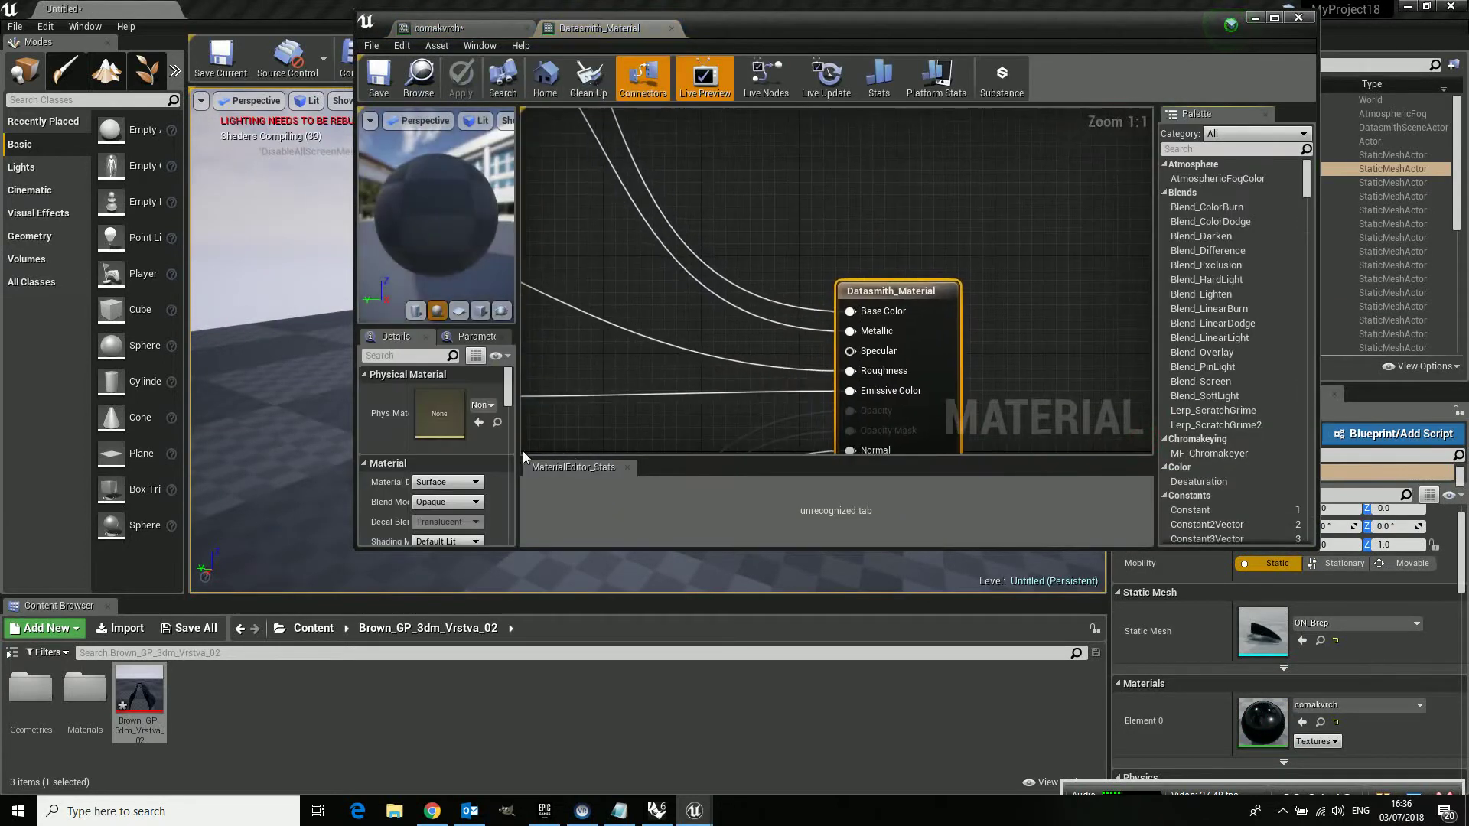
Enable Two Sided on Datasmith_Material, apply it, and close the material editor.
{"action": "scroll", "coordinate": [371, 473], "scroll_direction": "down", "scroll_amount": 2}
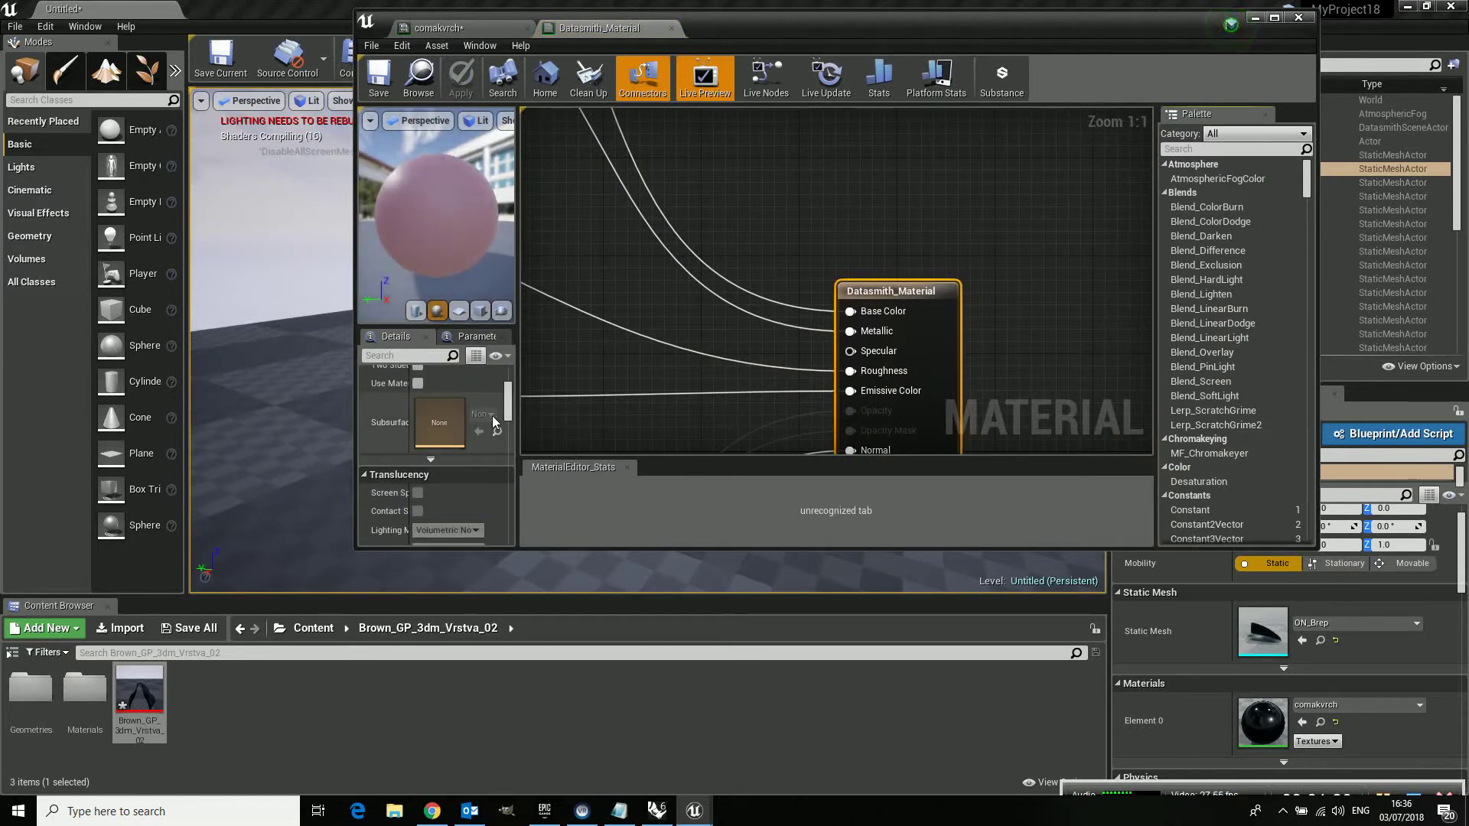
{"action": "scroll", "coordinate": [466, 459], "scroll_direction": "up", "scroll_amount": 4}
{"action": "left_click", "coordinate": [418, 516]}
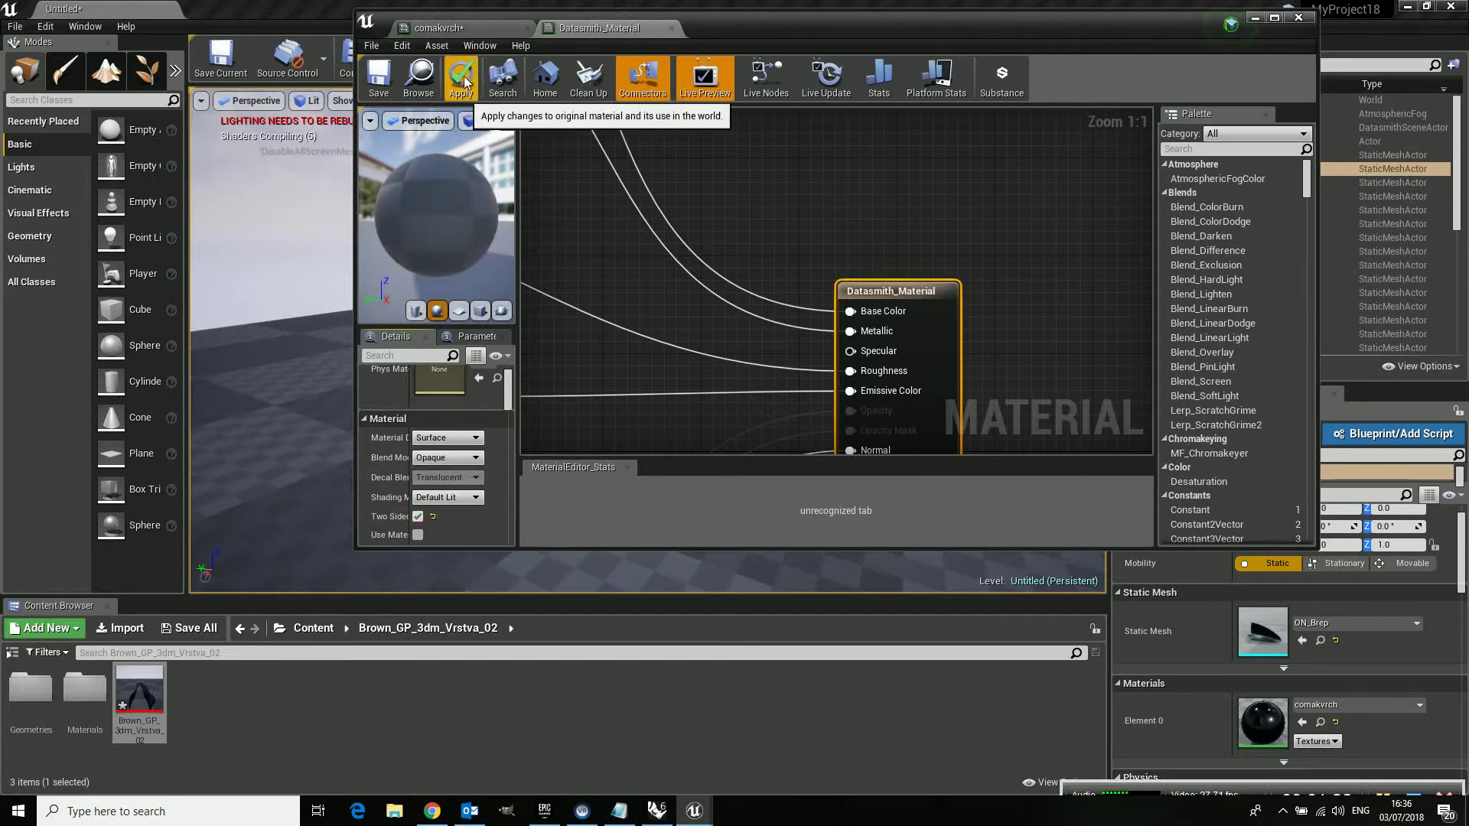
{"action": "left_click", "coordinate": [461, 79]}
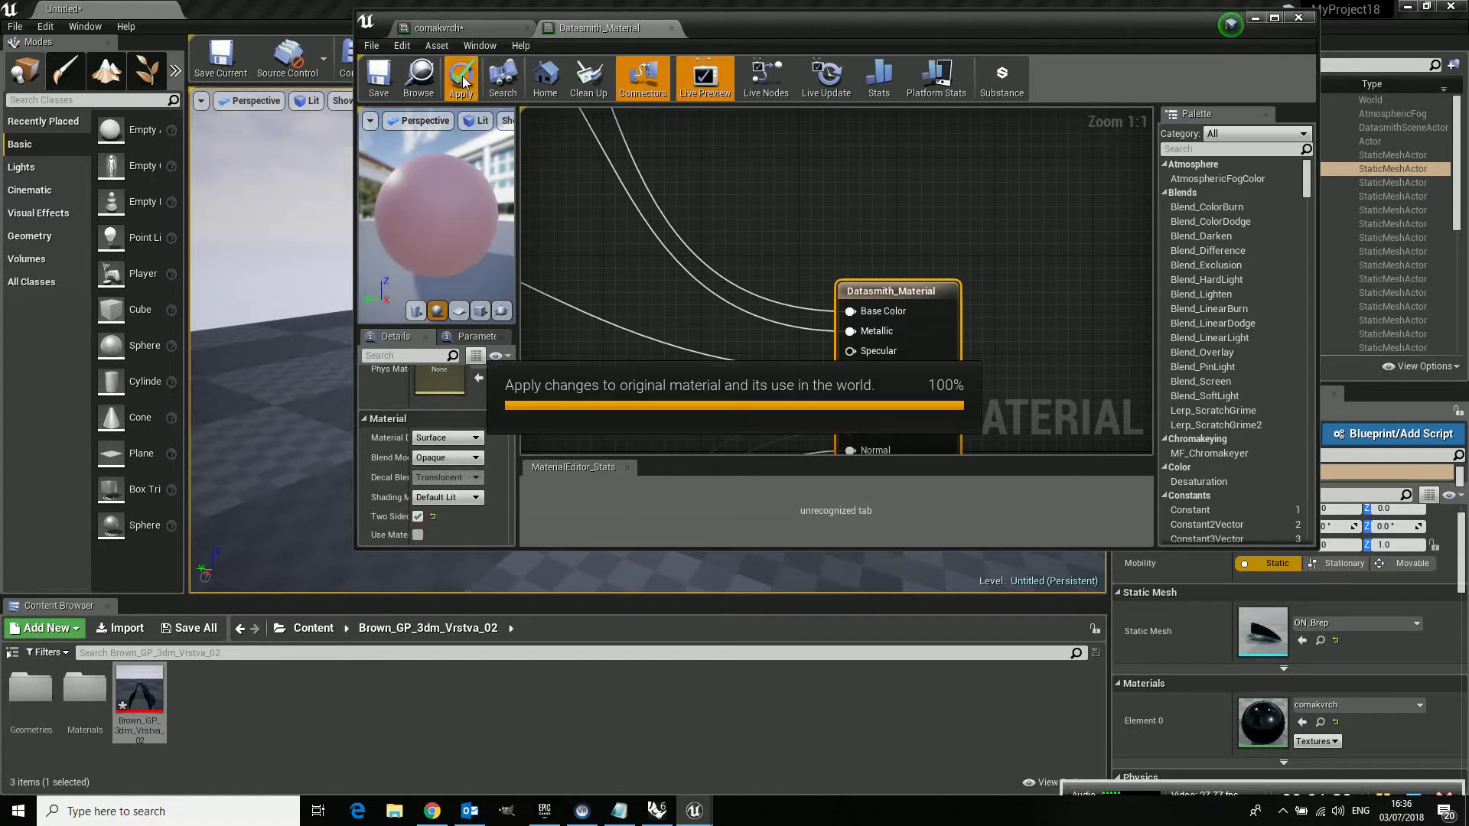
{"action": "left_click", "coordinate": [1254, 17]}
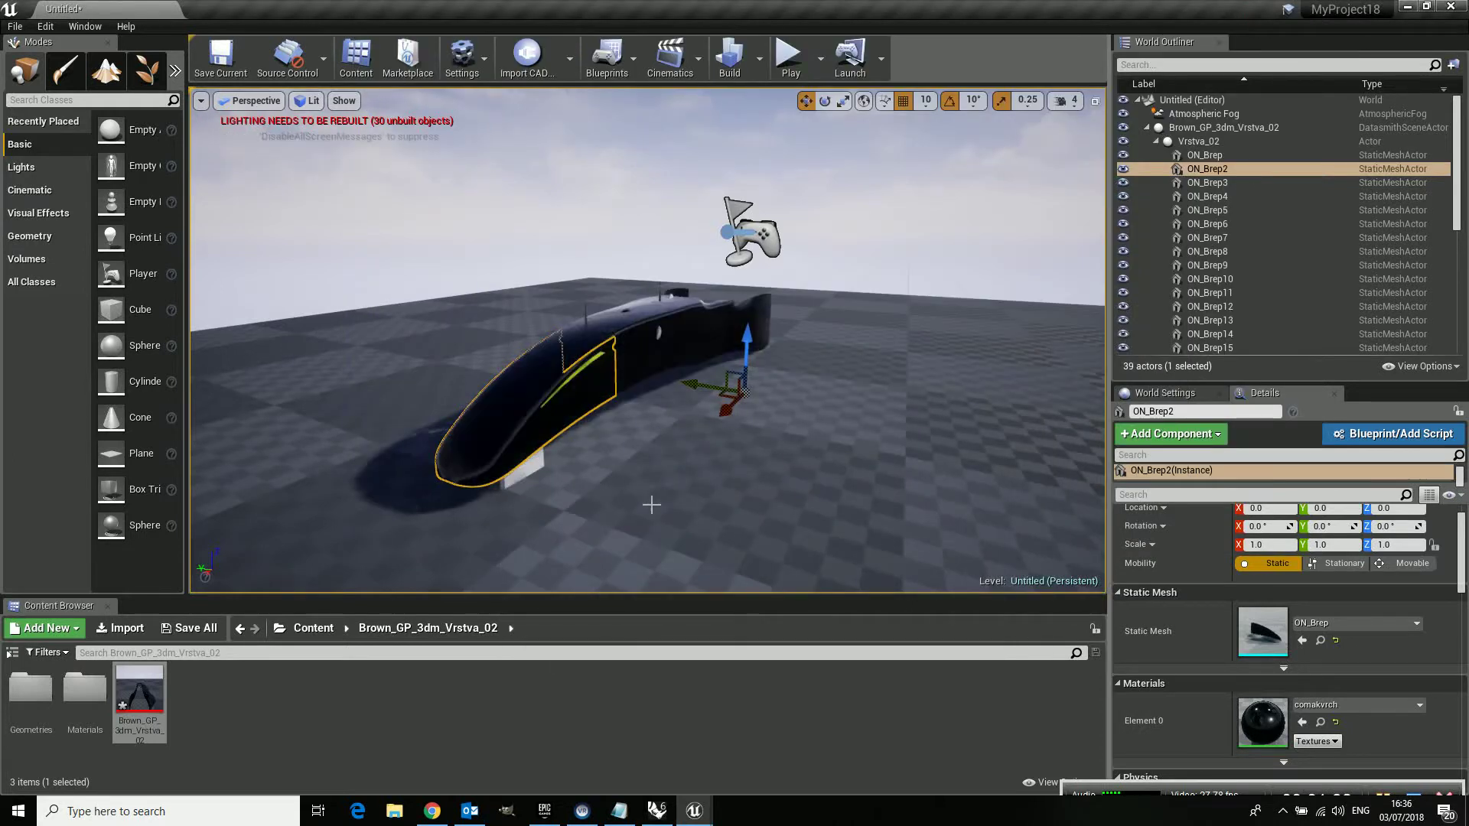
{"action": "mouse_move", "coordinate": [690, 408]}
{"action": "left_mouse_down", "text": "alt"}
{"action": "mouse_move", "coordinate": [573, 426]}
{"action": "mouse_move", "coordinate": [607, 534]}
{"action": "mouse_move", "coordinate": [1059, 416]}
{"action": "mouse_move", "coordinate": [1254, 420]}
{"action": "mouse_move", "coordinate": [513, 426]}
{"action": "mouse_move", "coordinate": [527, 436]}
{"action": "mouse_move", "coordinate": [540, 416]}
{"action": "mouse_move", "coordinate": [528, 459]}
{"action": "mouse_move", "coordinate": [754, 410]}
{"action": "mouse_move", "coordinate": [687, 448]}
{"action": "mouse_move", "coordinate": [544, 400]}
{"action": "mouse_move", "coordinate": [734, 403]}
{"action": "mouse_move", "coordinate": [584, 410]}
{"action": "mouse_move", "coordinate": [548, 396]}
{"action": "mouse_move", "coordinate": [698, 410]}
{"action": "left_mouse_up", "text": "alt"}
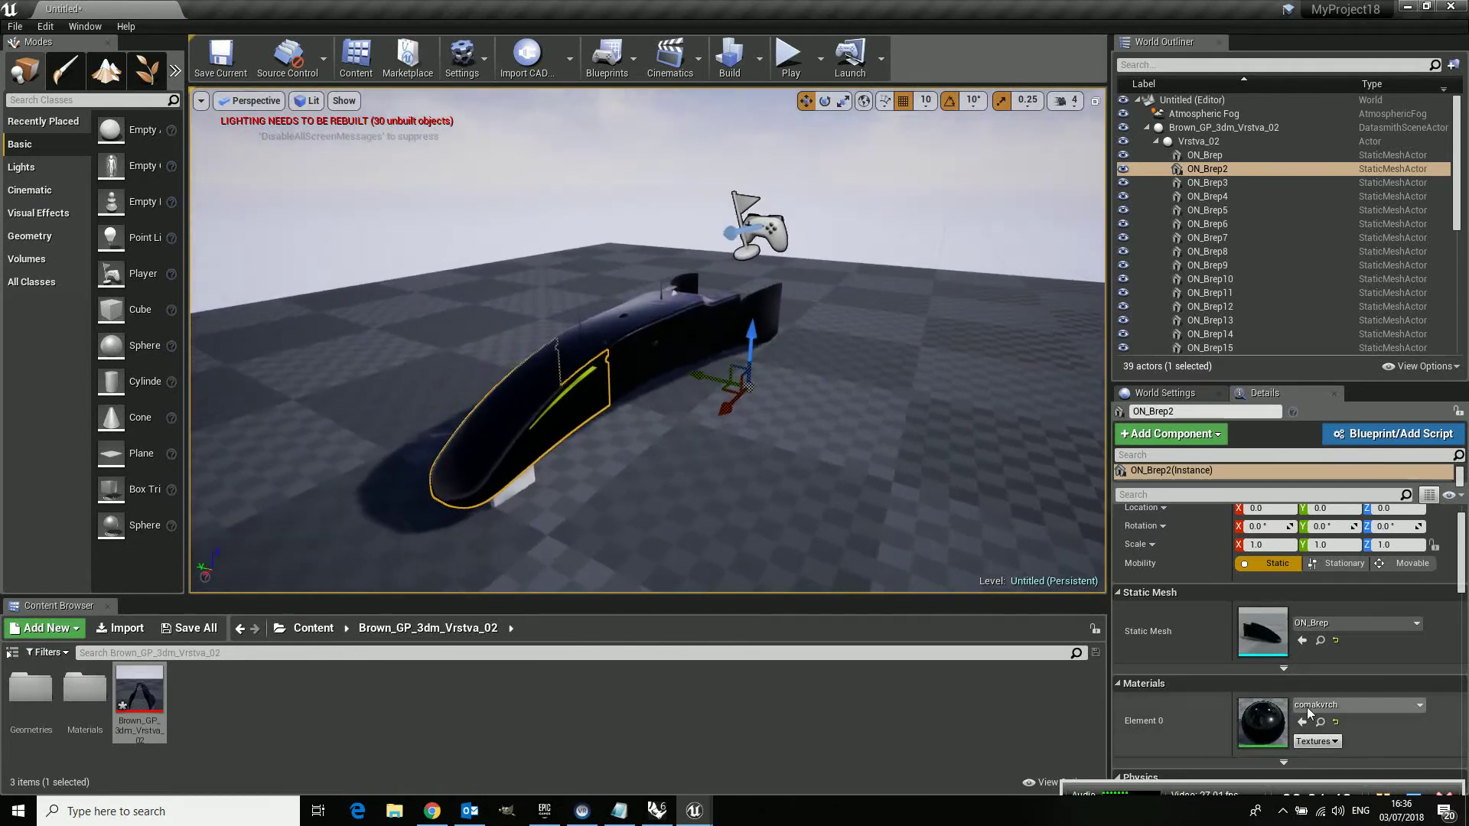
Turn Two Sided off again on the parent Datasmith_Material and apply the change.
{"action": "double_click", "coordinate": [1262, 721]}
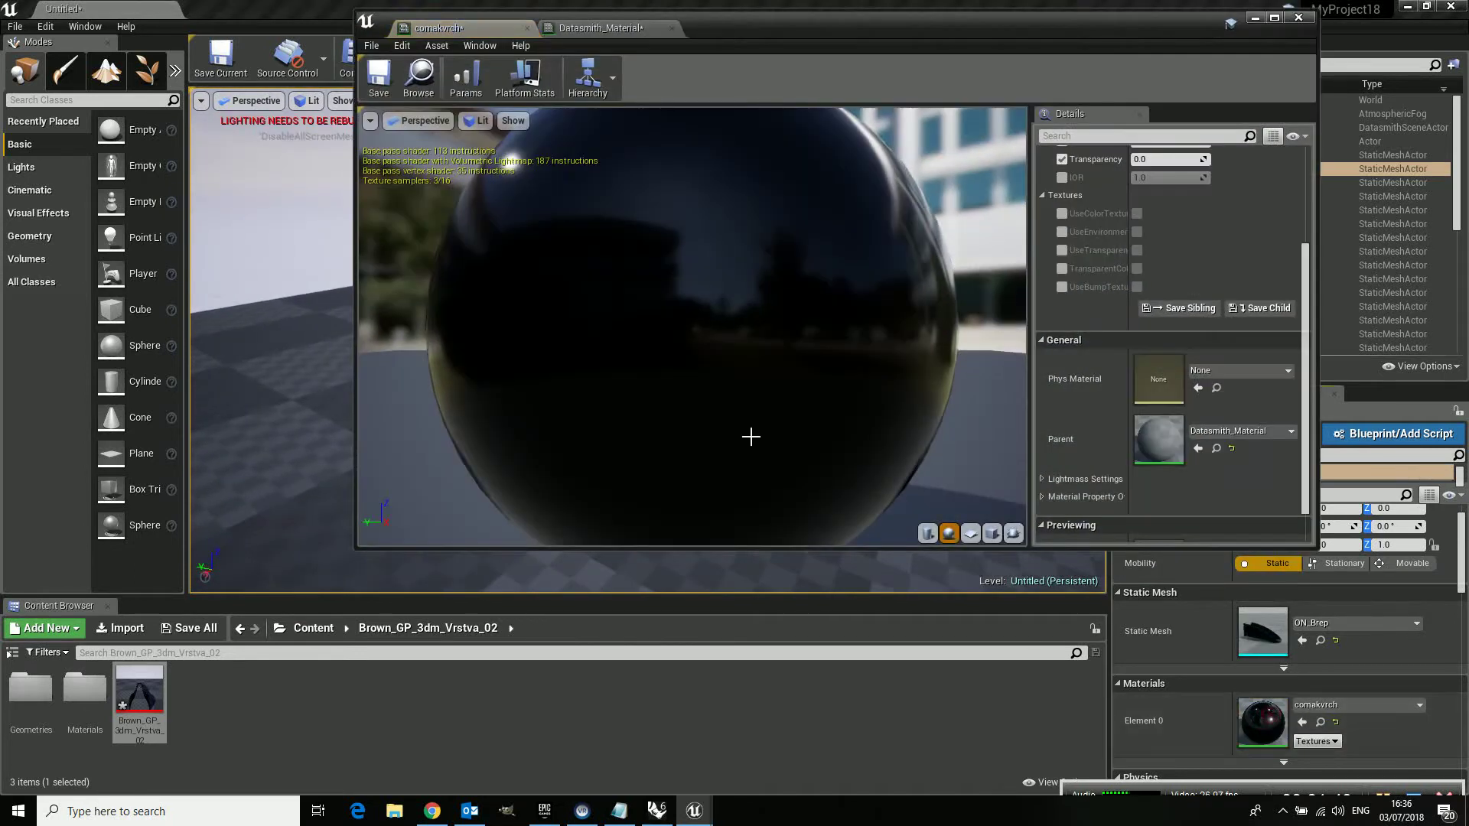
{"action": "double_click", "coordinate": [1157, 431]}
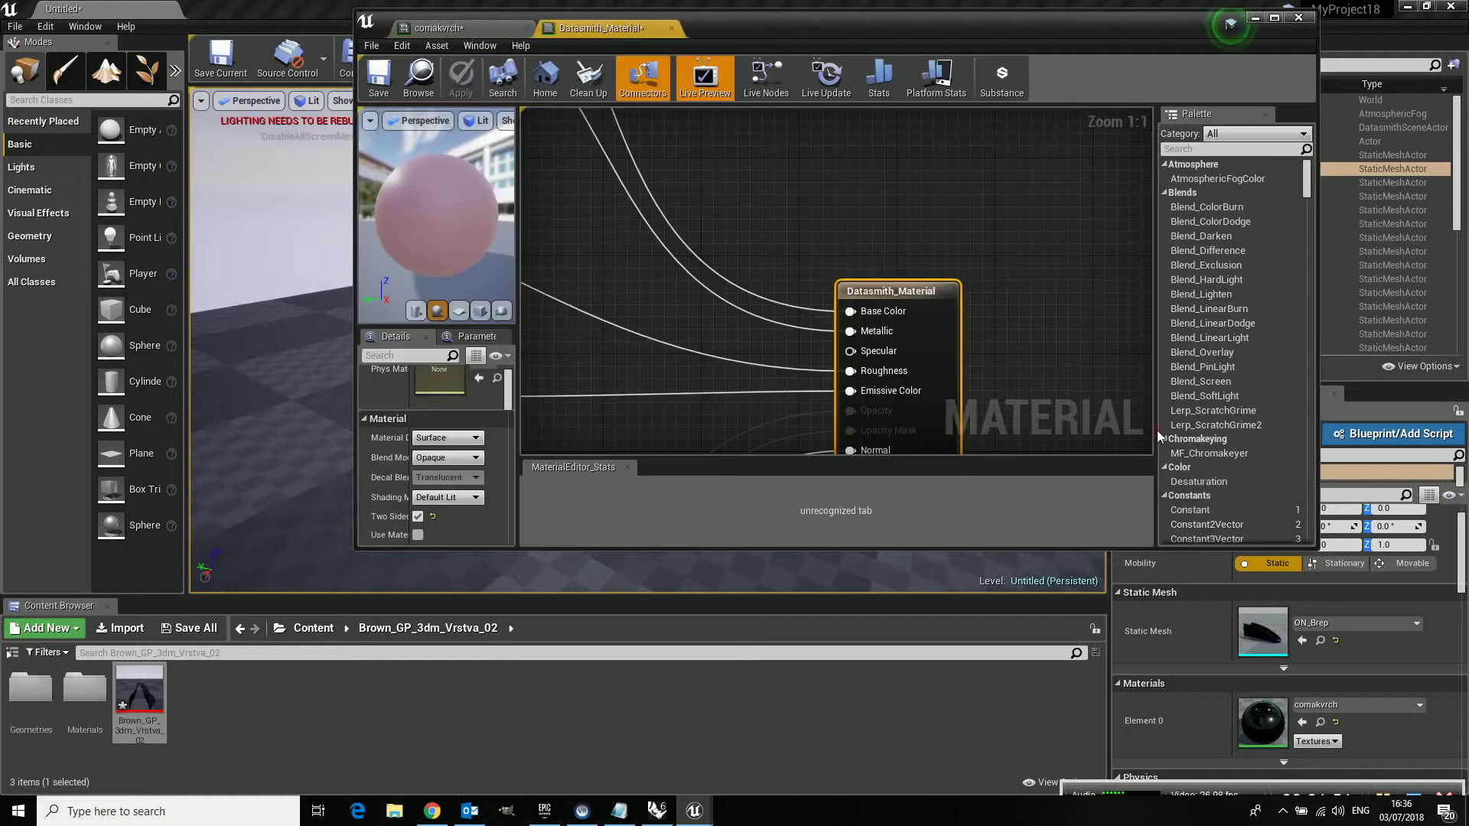
{"action": "left_click", "coordinate": [418, 516]}
{"action": "left_click", "coordinate": [470, 82]}
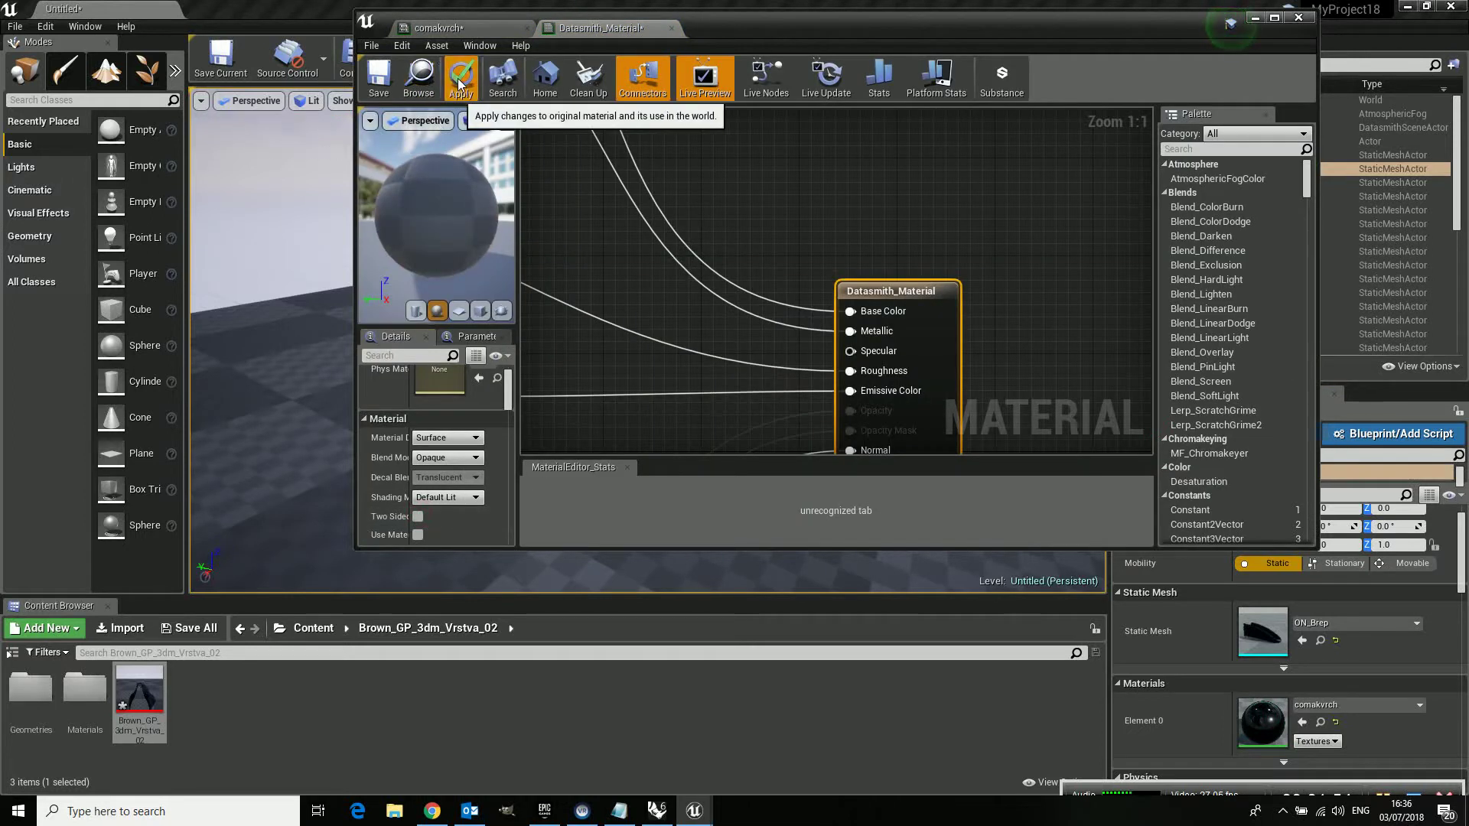
{"action": "left_click", "coordinate": [460, 84]}
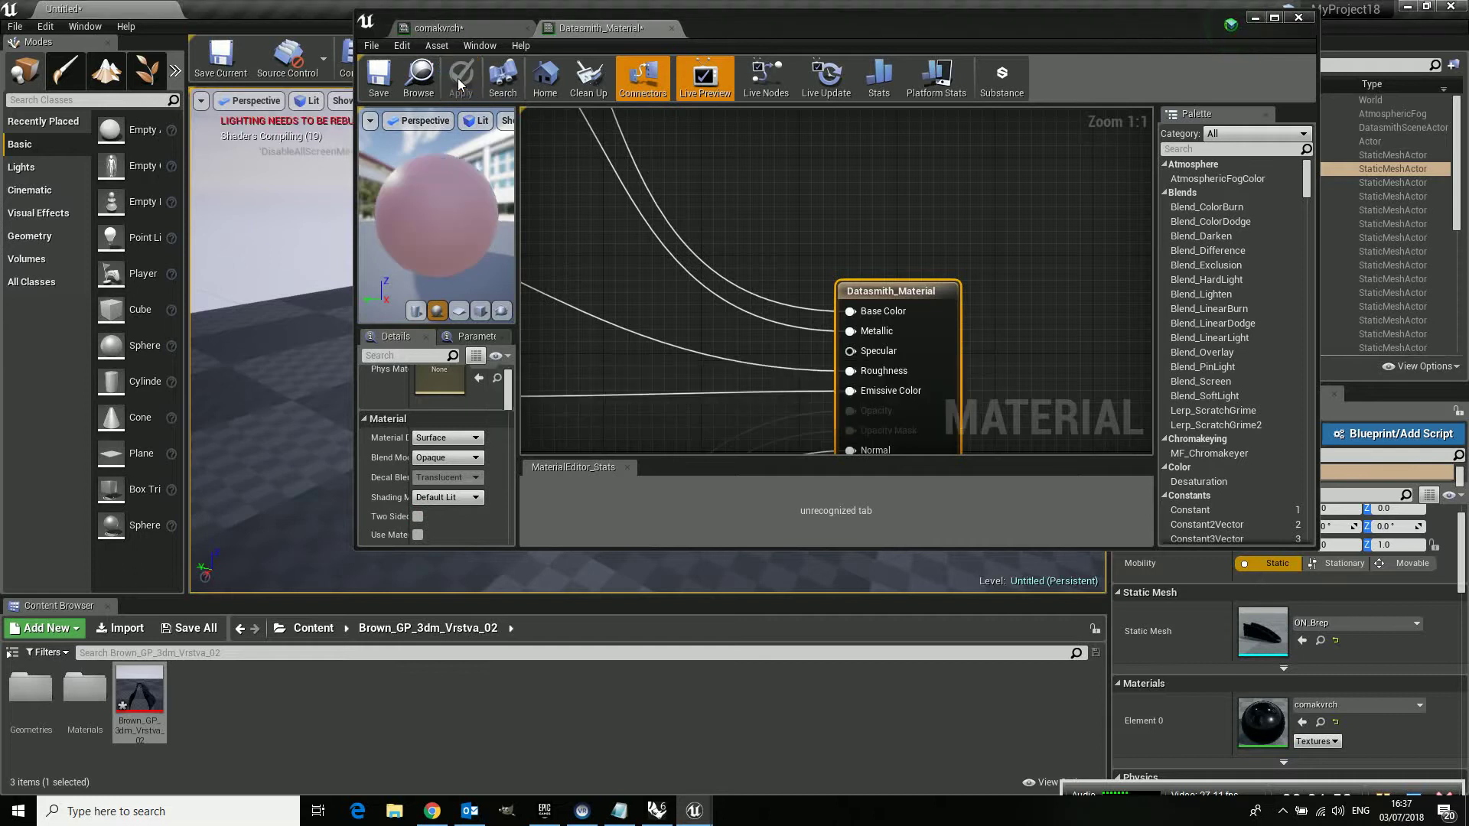
Move the imported Brown_GP_3dm_Vrstva_02 scene actor to Y 100.
{"action": "left_click", "coordinate": [1256, 18]}
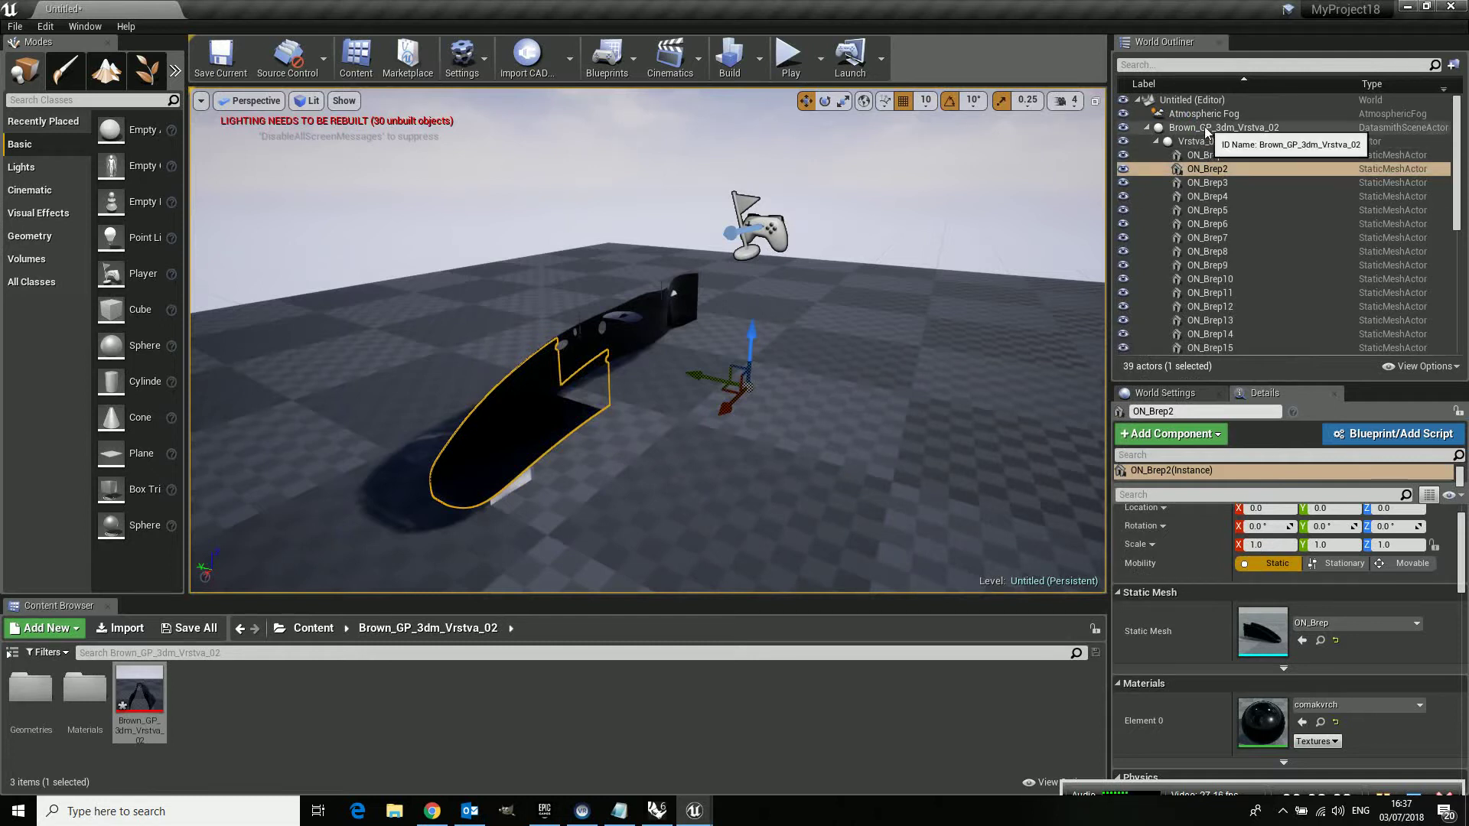
{"action": "left_click", "coordinate": [1224, 127]}
{"action": "left_click_drag", "start_coordinate": [708, 378], "coordinate": [604, 365]}
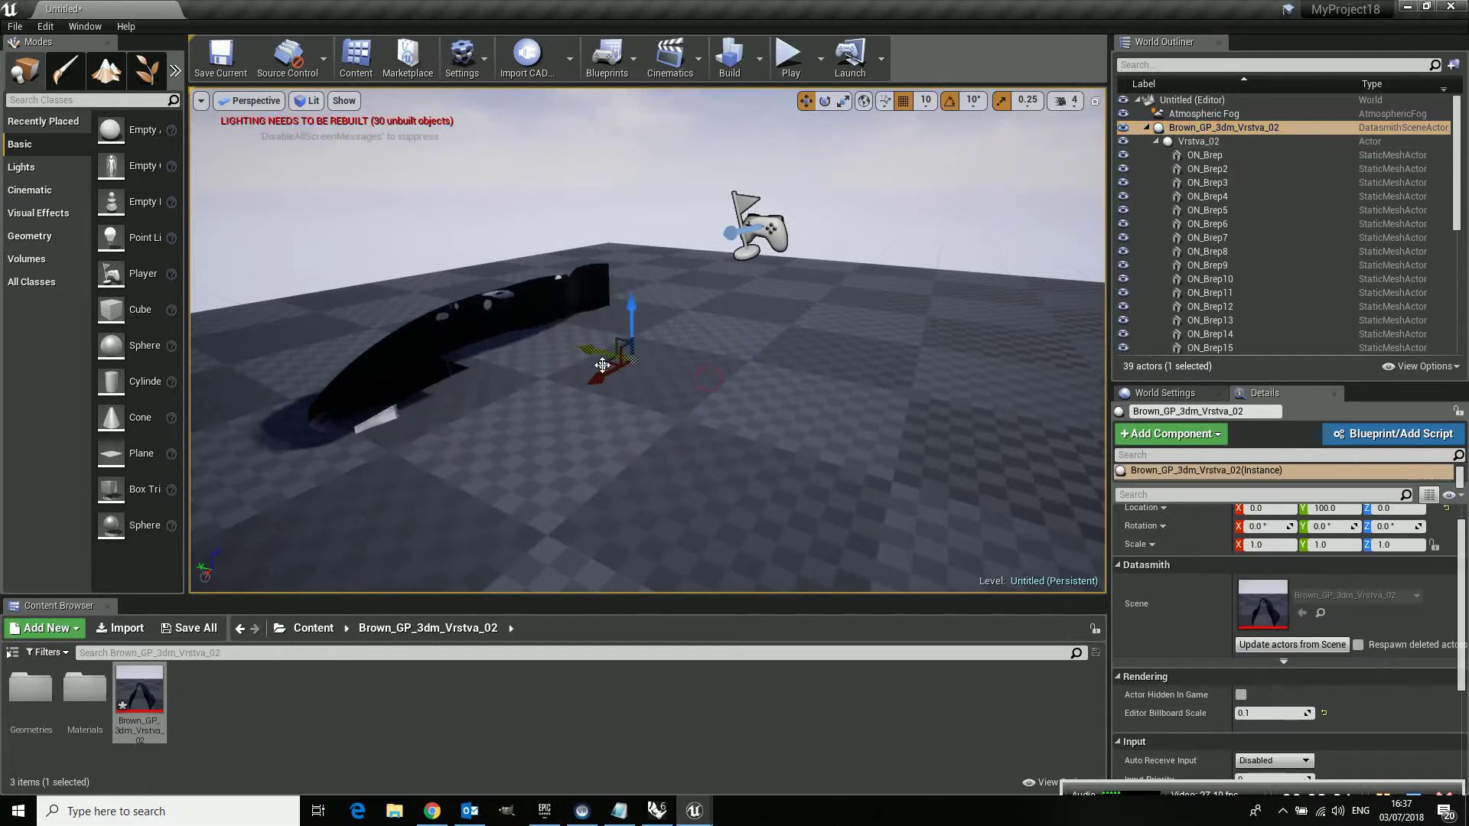
In Rhino's Document Properties, show the Shaded display mode's Backface settings under View > Display Modes.
{"action": "left_click", "coordinate": [656, 810]}
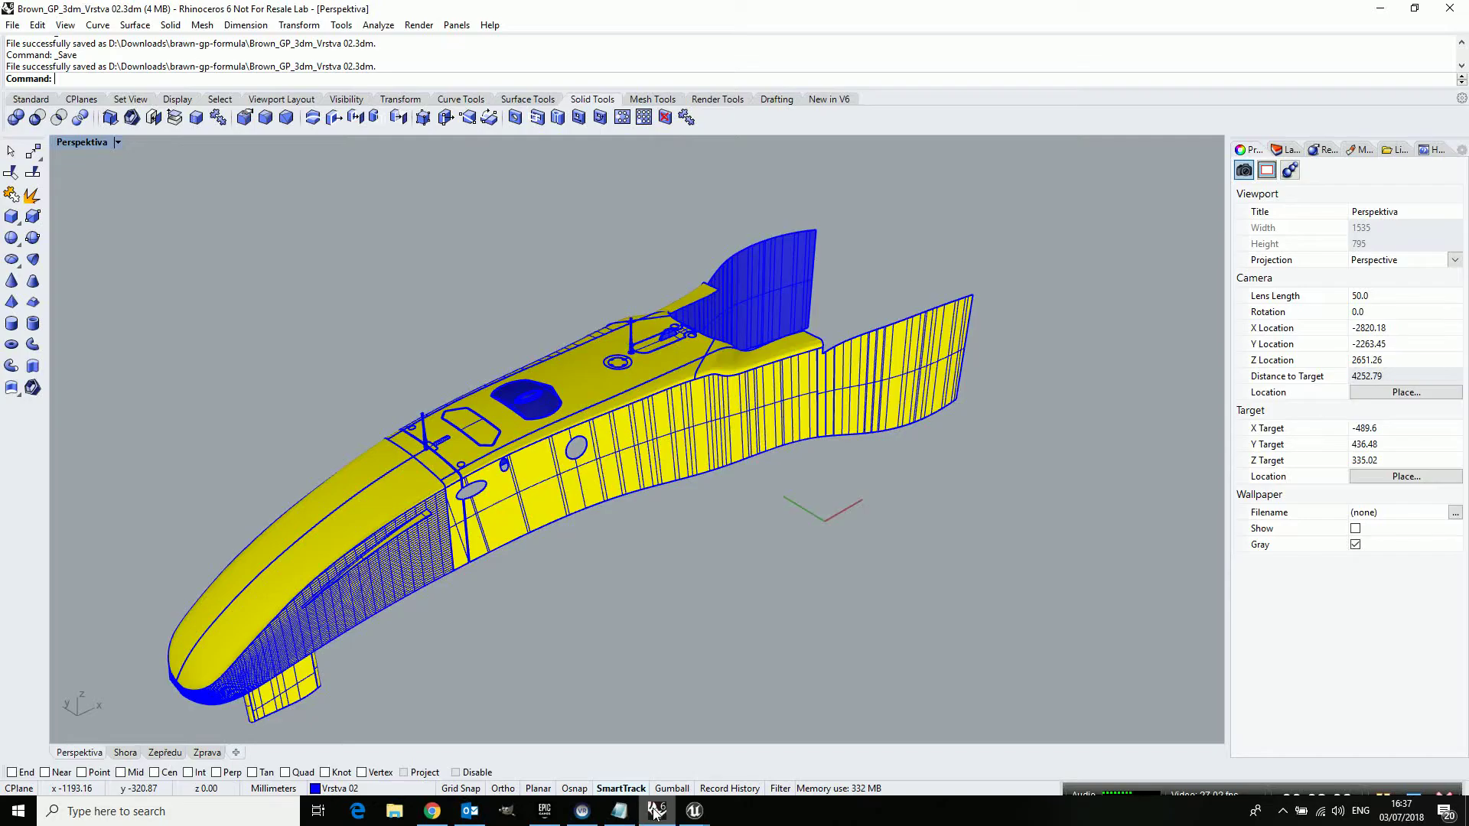
{"action": "left_click", "coordinate": [14, 26]}
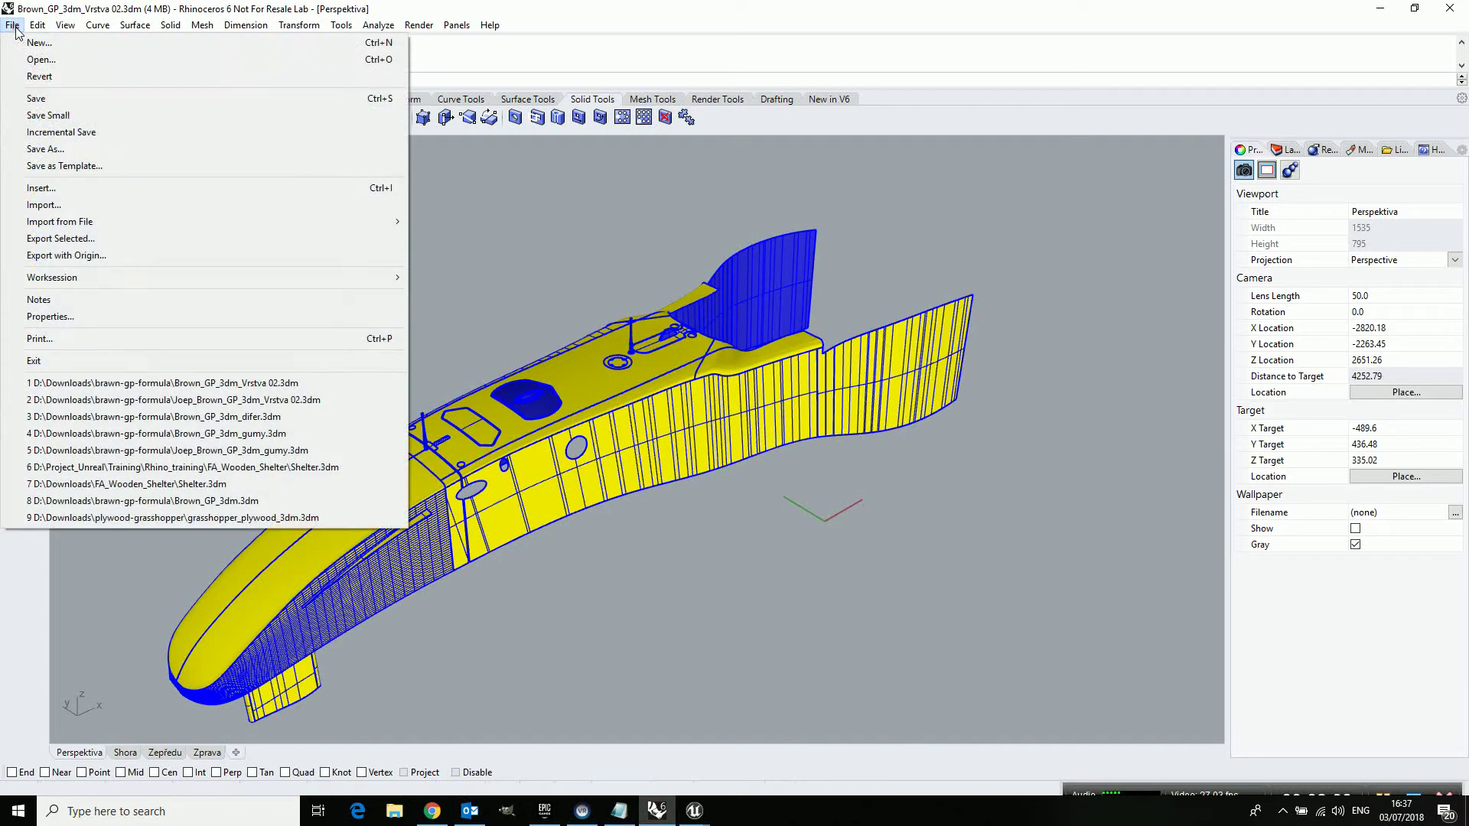
{"action": "left_click", "coordinate": [49, 316]}
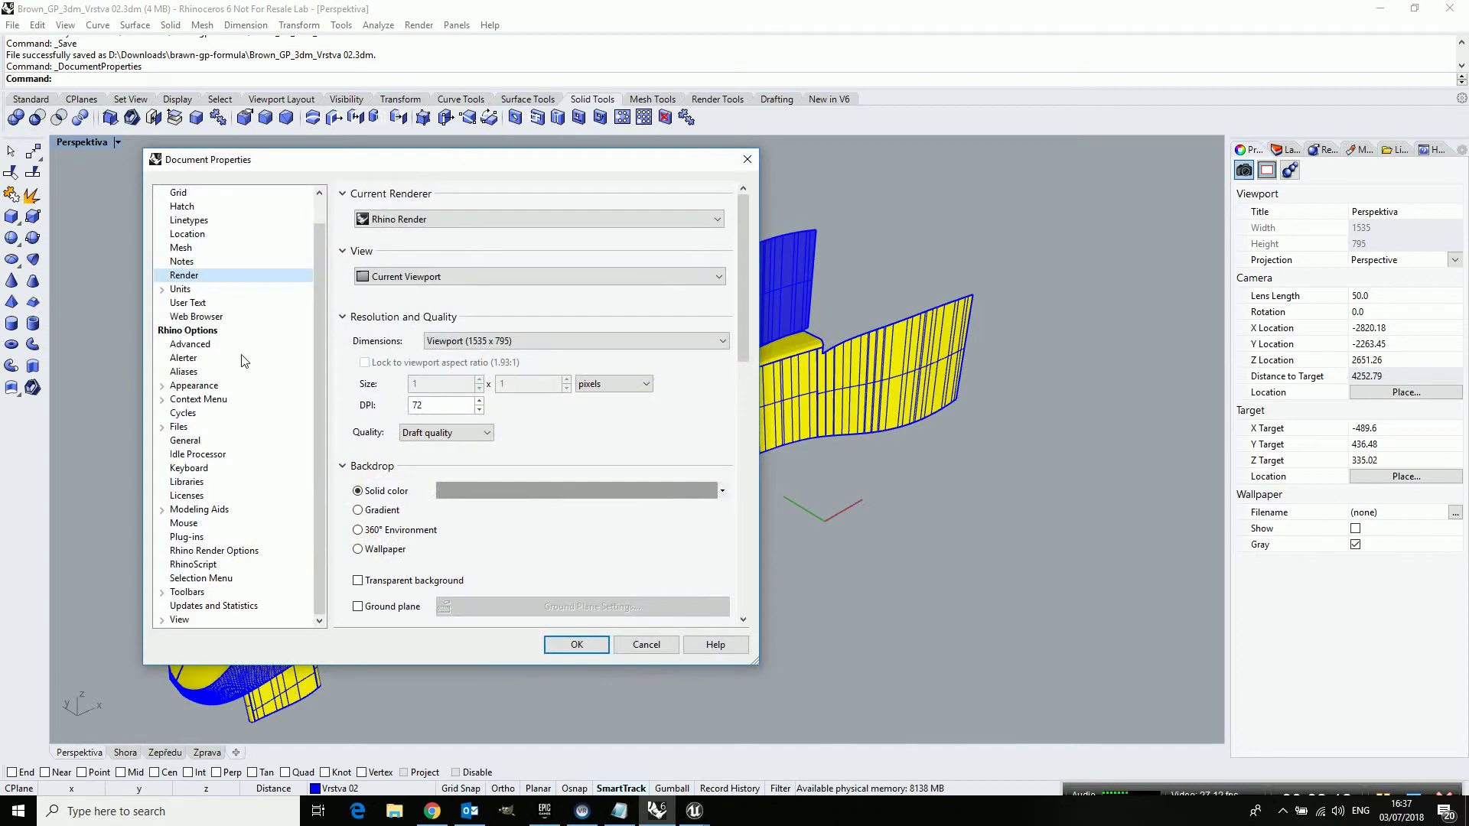
{"action": "left_click", "coordinate": [181, 621]}
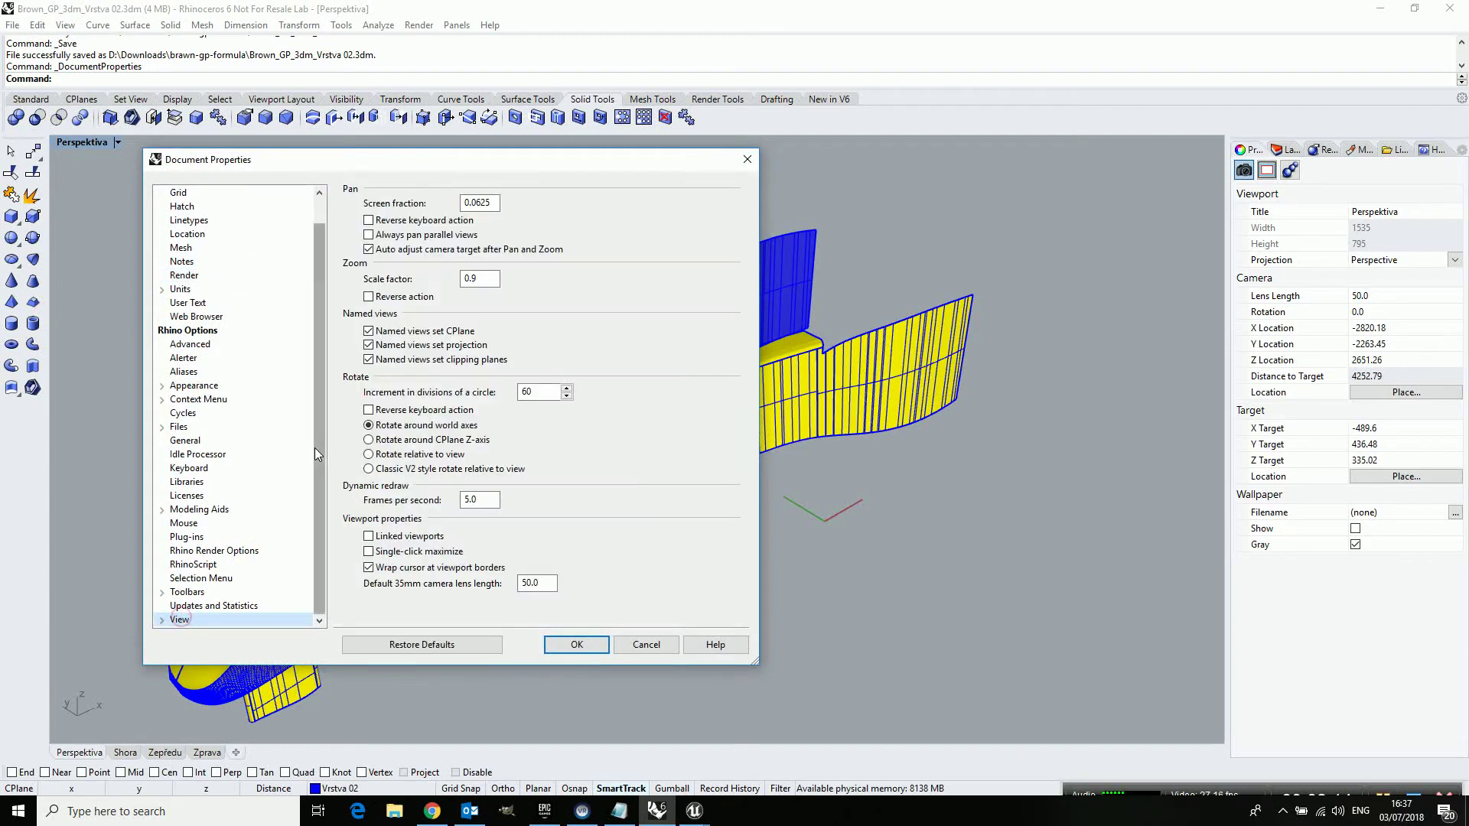
{"action": "left_click", "coordinate": [162, 619]}
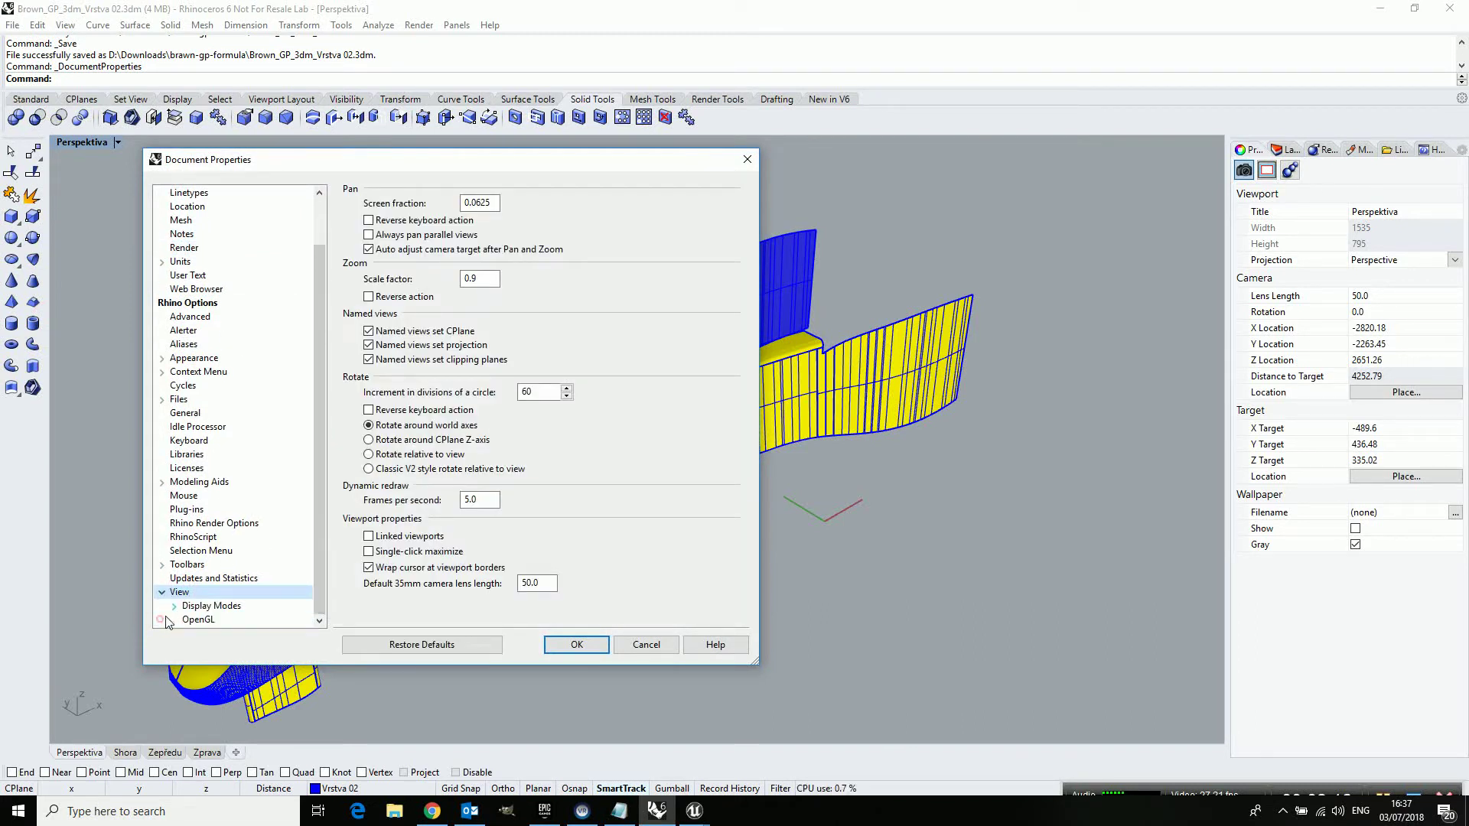
{"action": "left_click", "coordinate": [175, 606]}
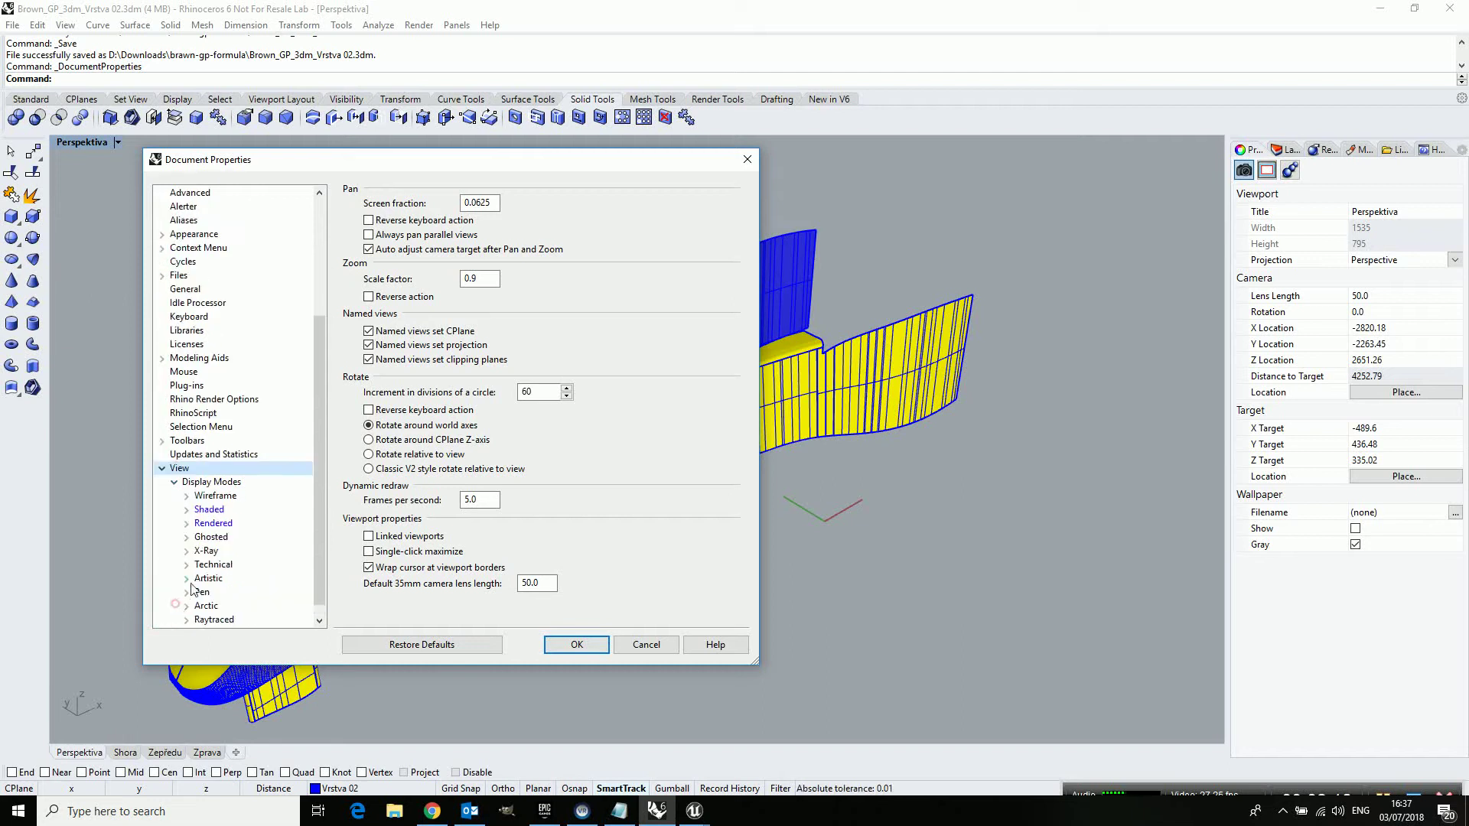
{"action": "left_click", "coordinate": [208, 511]}
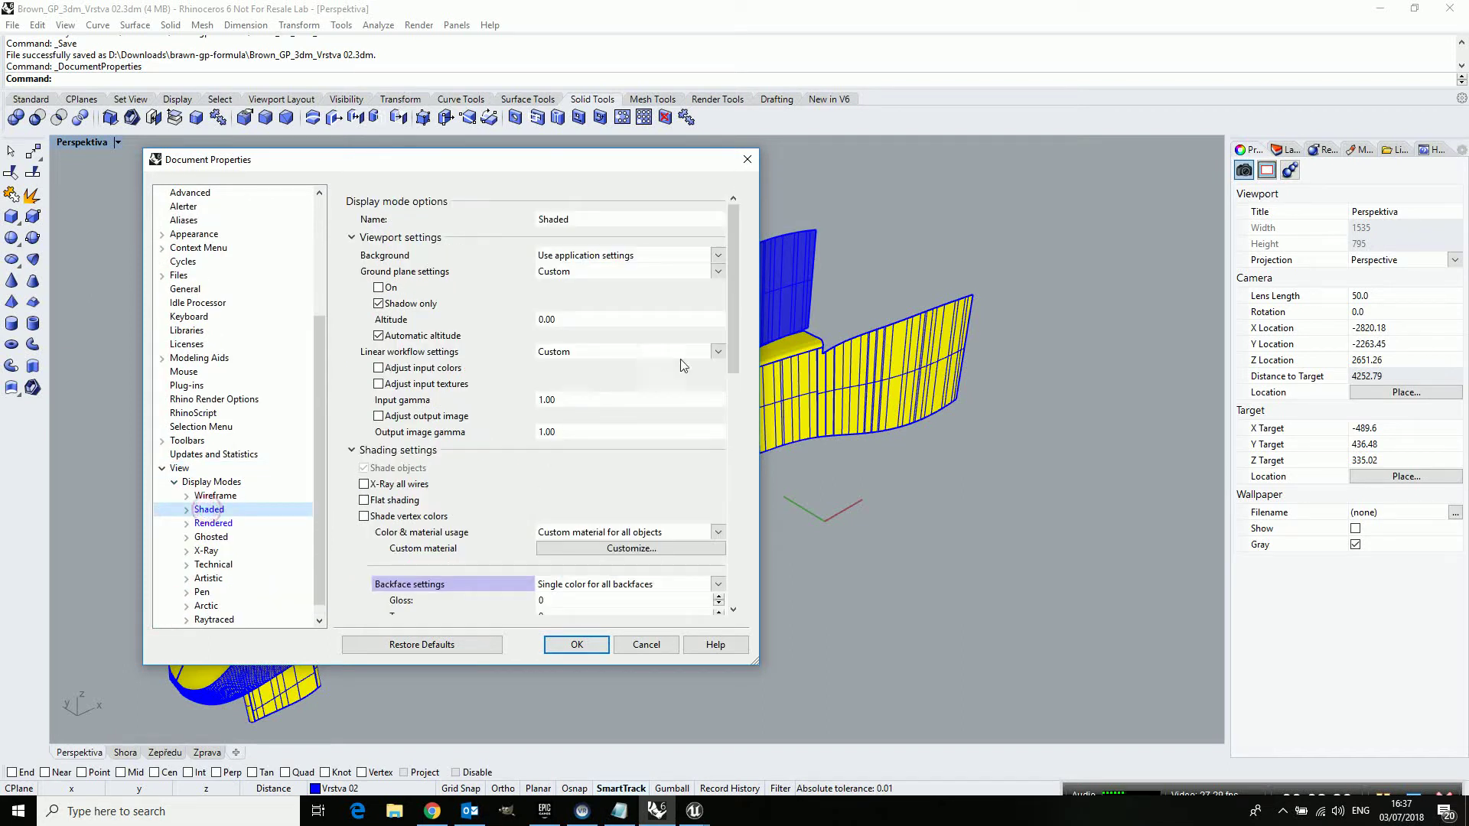
{"action": "left_click_drag", "start_coordinate": [731, 295], "coordinate": [736, 359]}
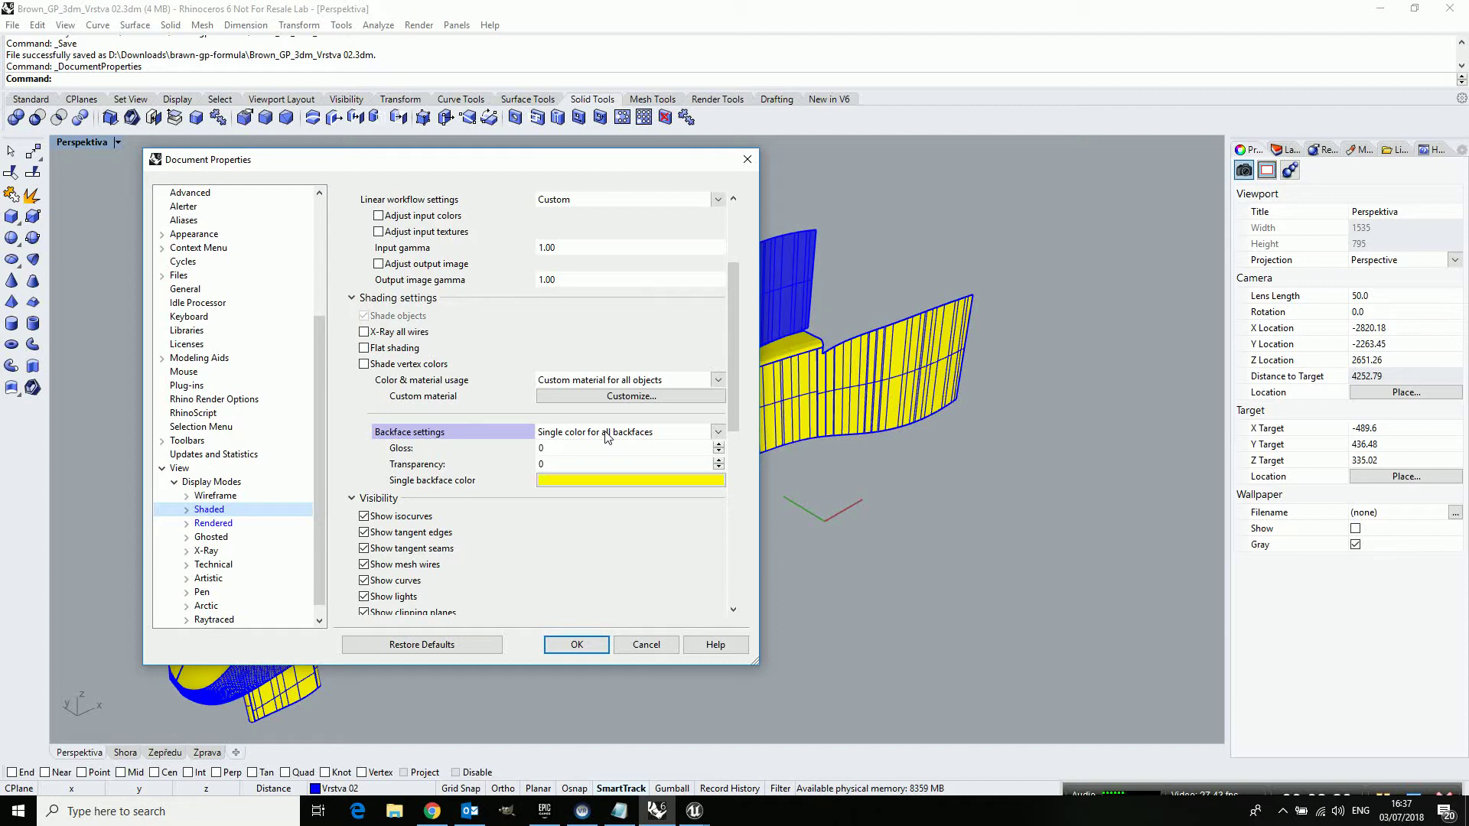
Set the Shaded mode's single backface colour to red and close Document Properties.
{"action": "left_click", "coordinate": [604, 479]}
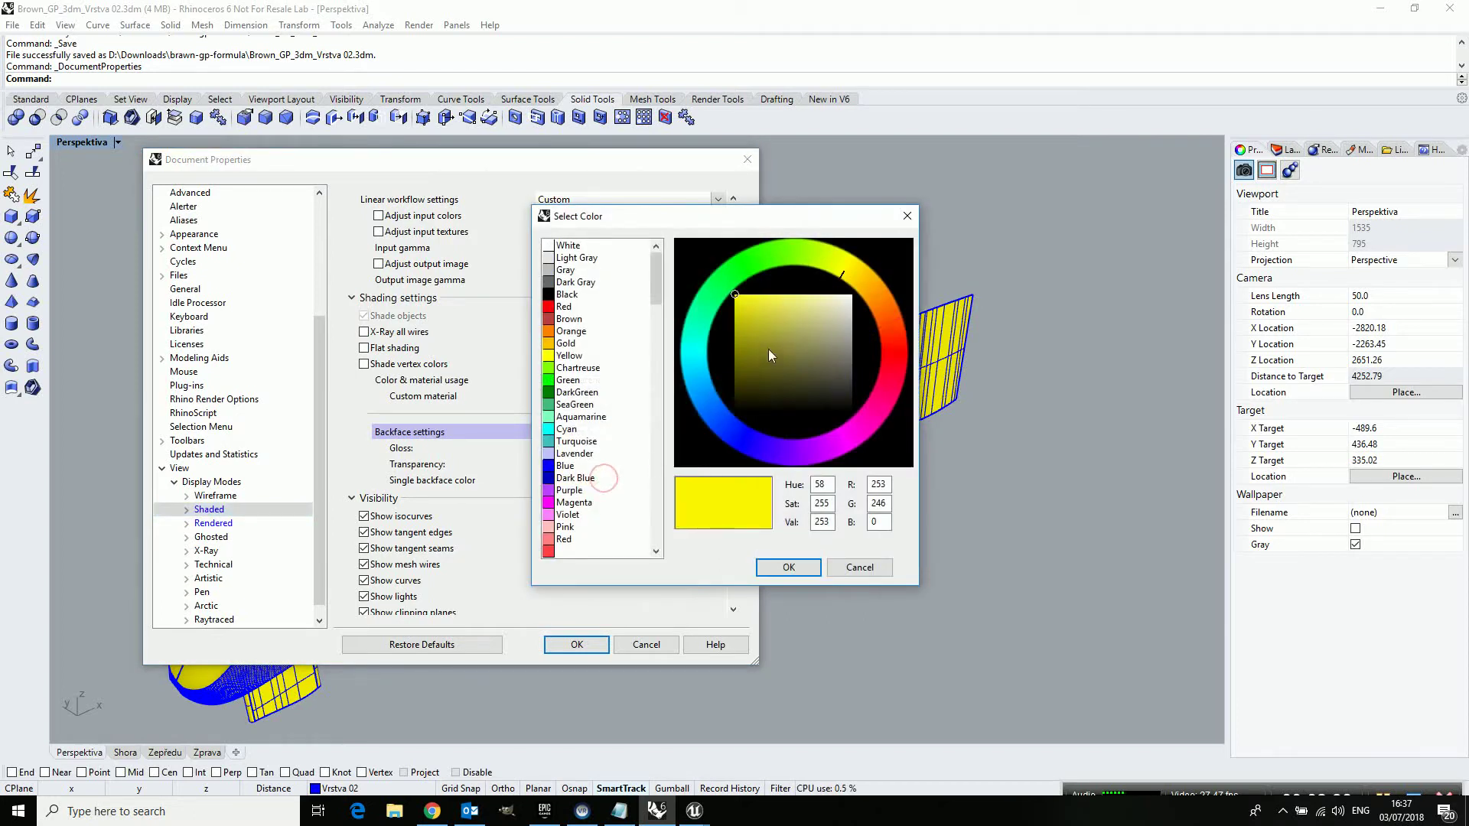
{"action": "left_click_drag", "start_coordinate": [889, 339], "coordinate": [910, 353]}
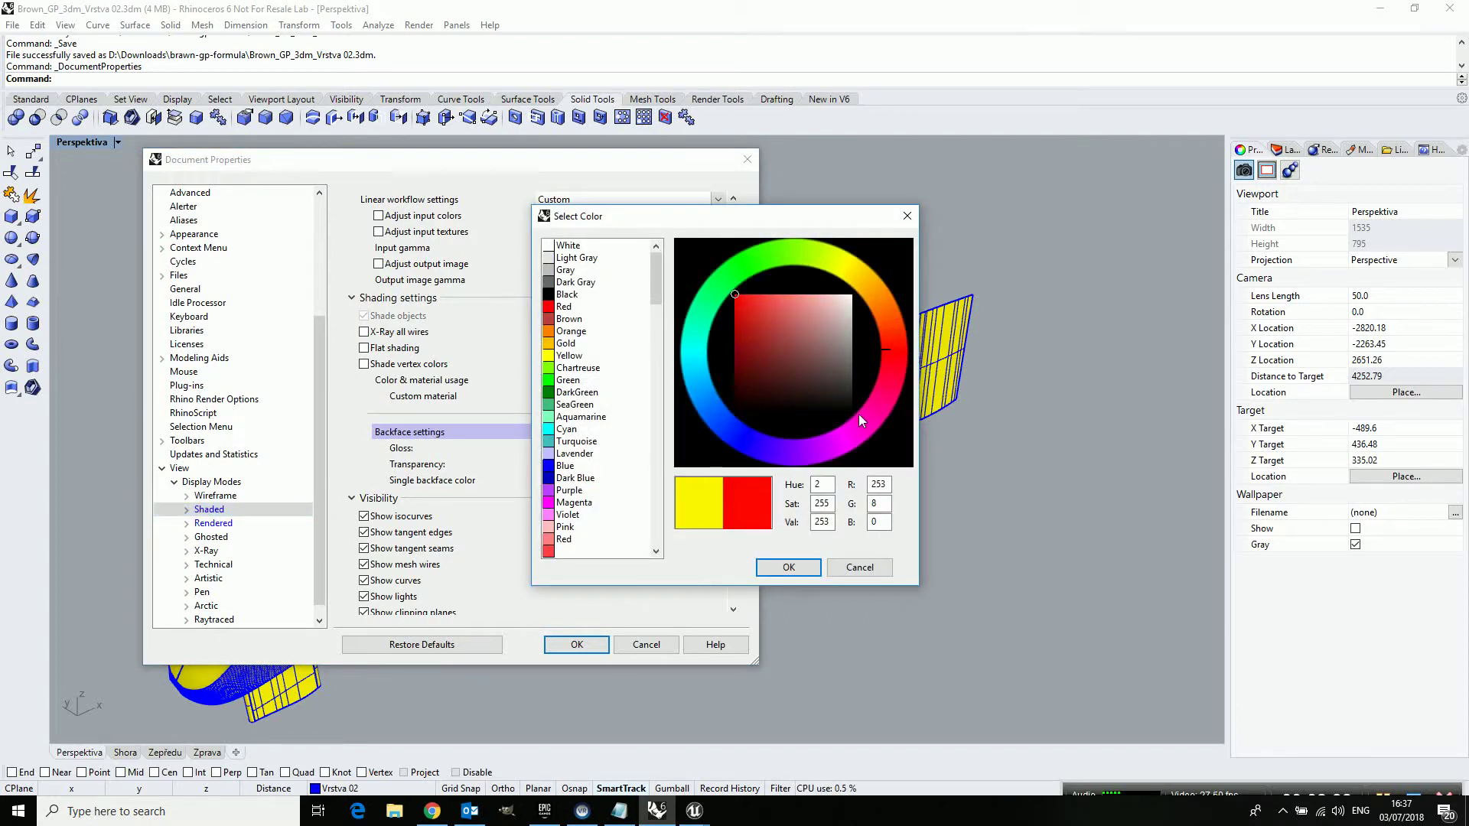
{"action": "left_click", "coordinate": [787, 567]}
{"action": "left_click", "coordinate": [577, 644]}
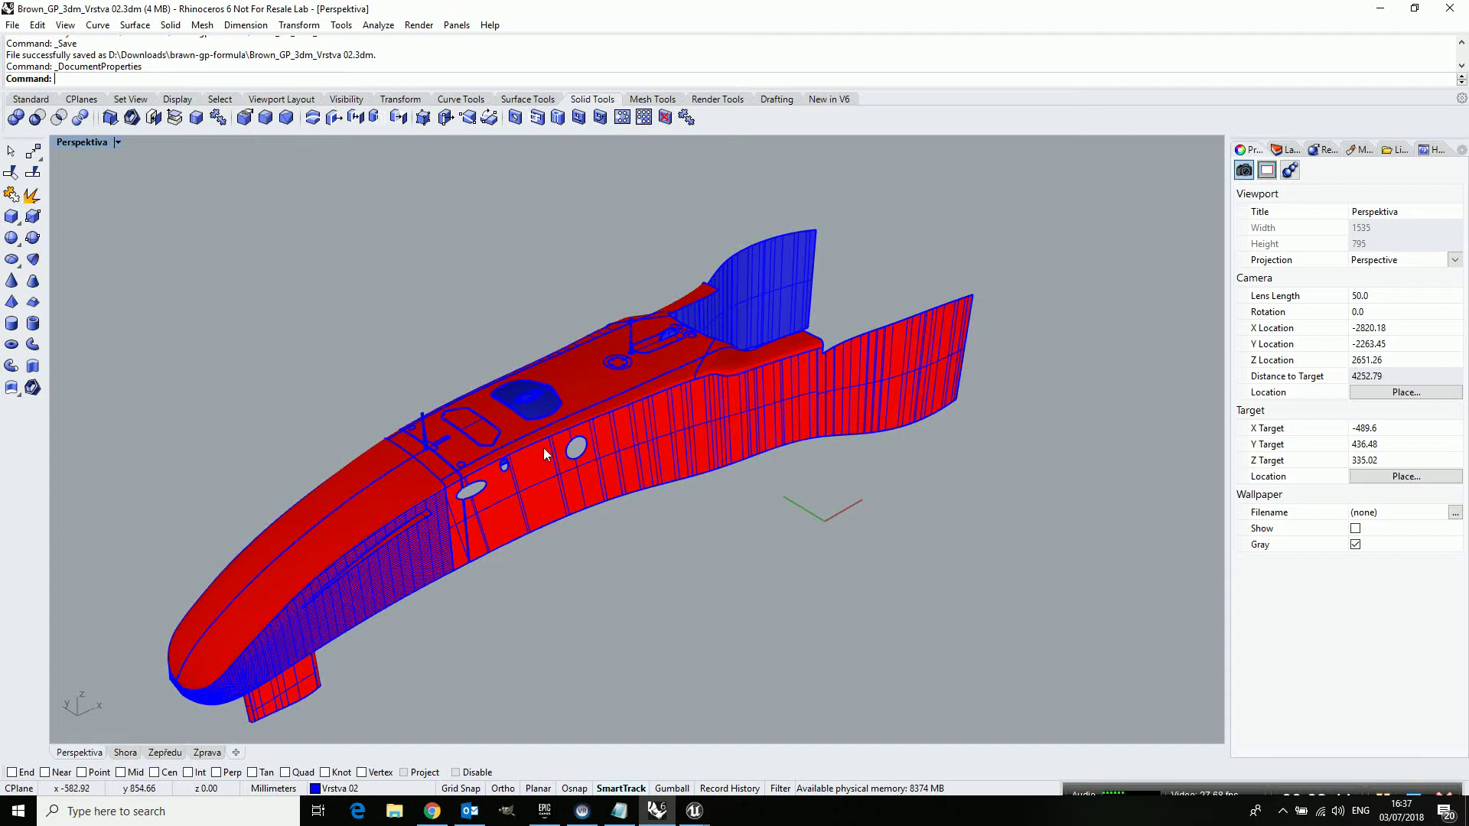
Back in Unreal, select the small ON_Brep16 part and frame the view on it.
{"action": "mouse_move", "coordinate": [694, 810]}
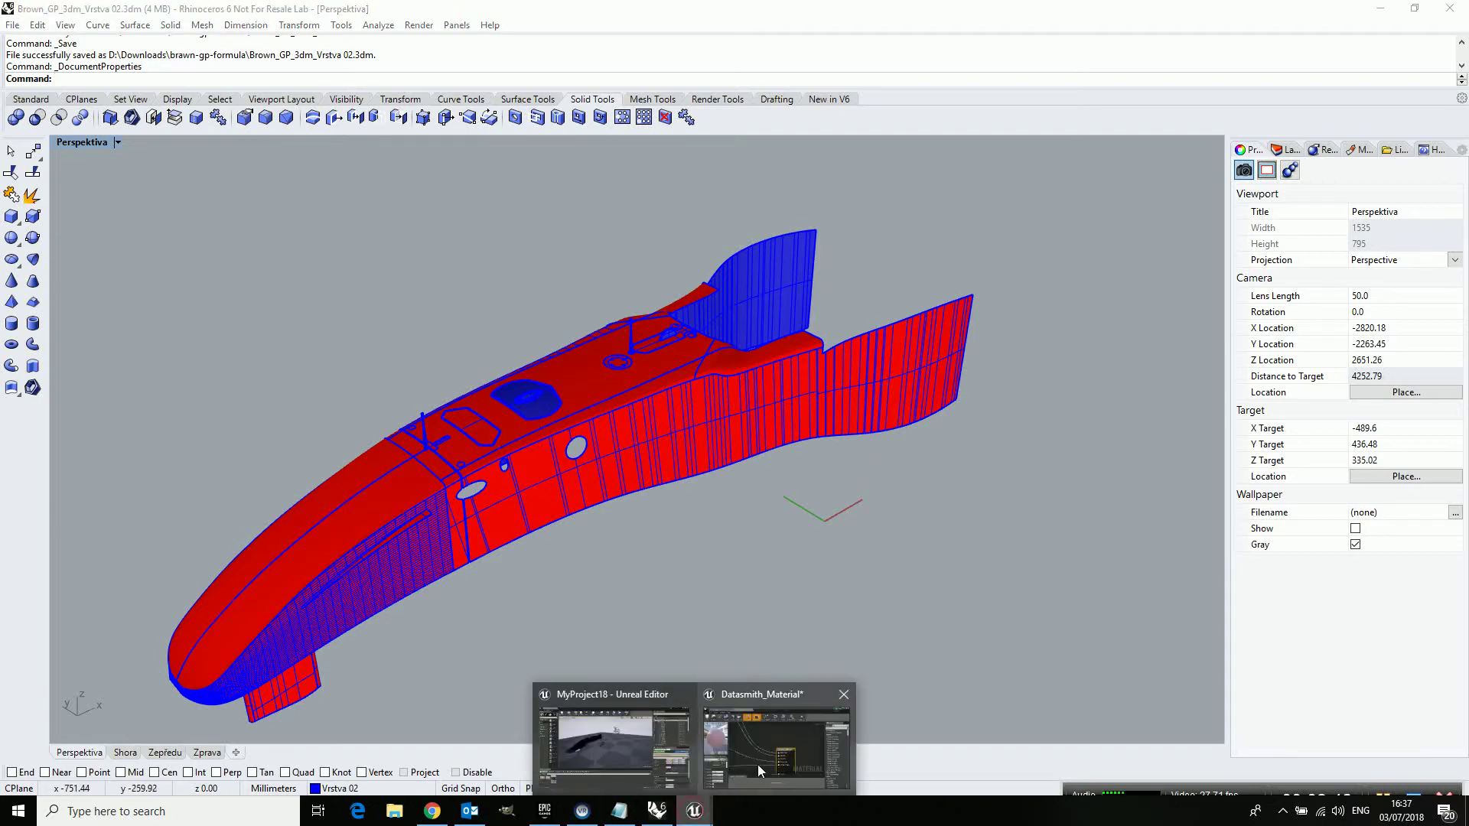
{"action": "left_click", "coordinate": [670, 757]}
{"action": "right_click_drag", "start_coordinate": [503, 322], "coordinate": [504, 362]}
{"action": "left_click", "coordinate": [487, 179]}
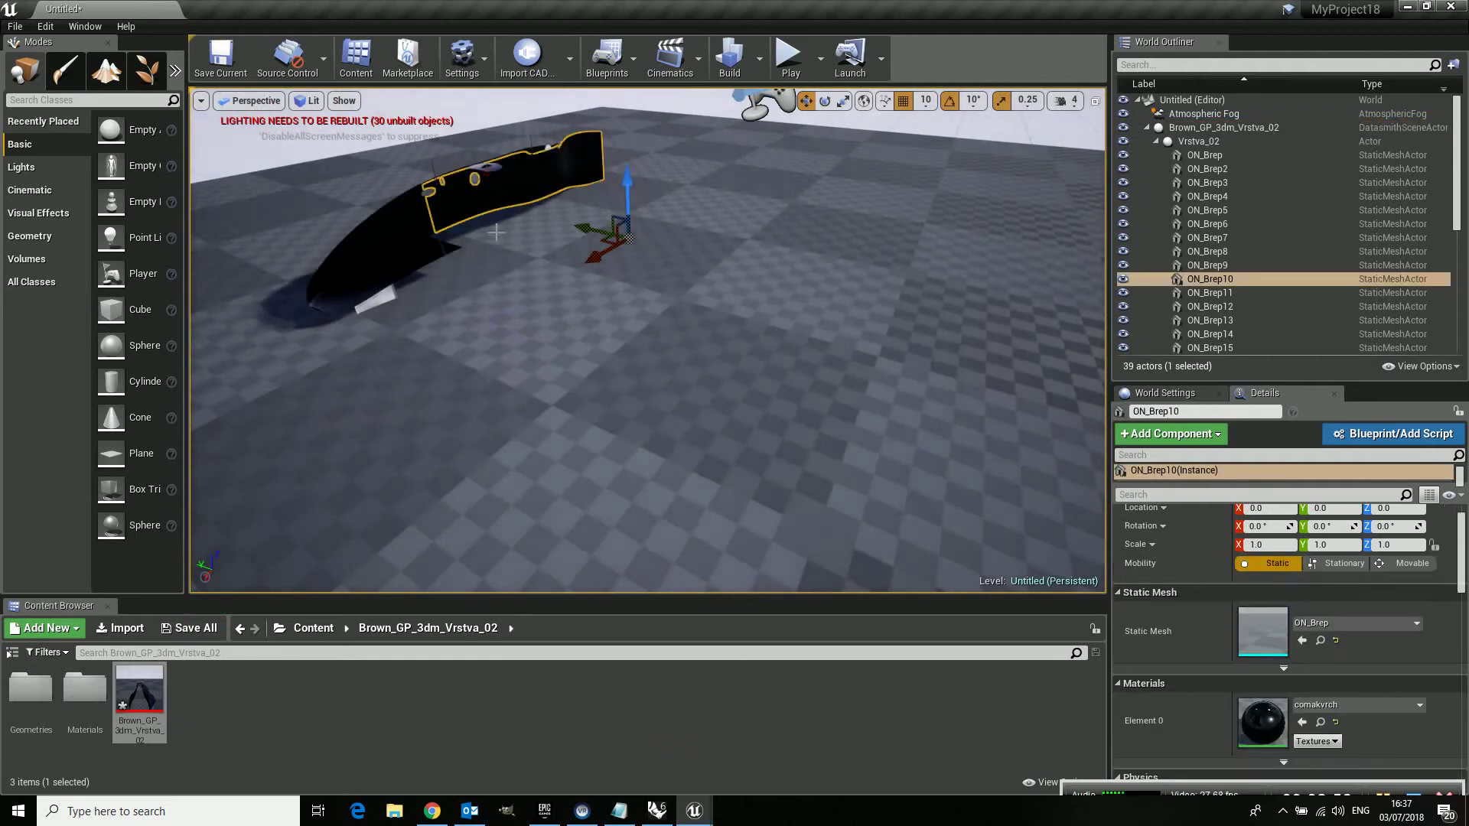
{"action": "left_click", "coordinate": [491, 169]}
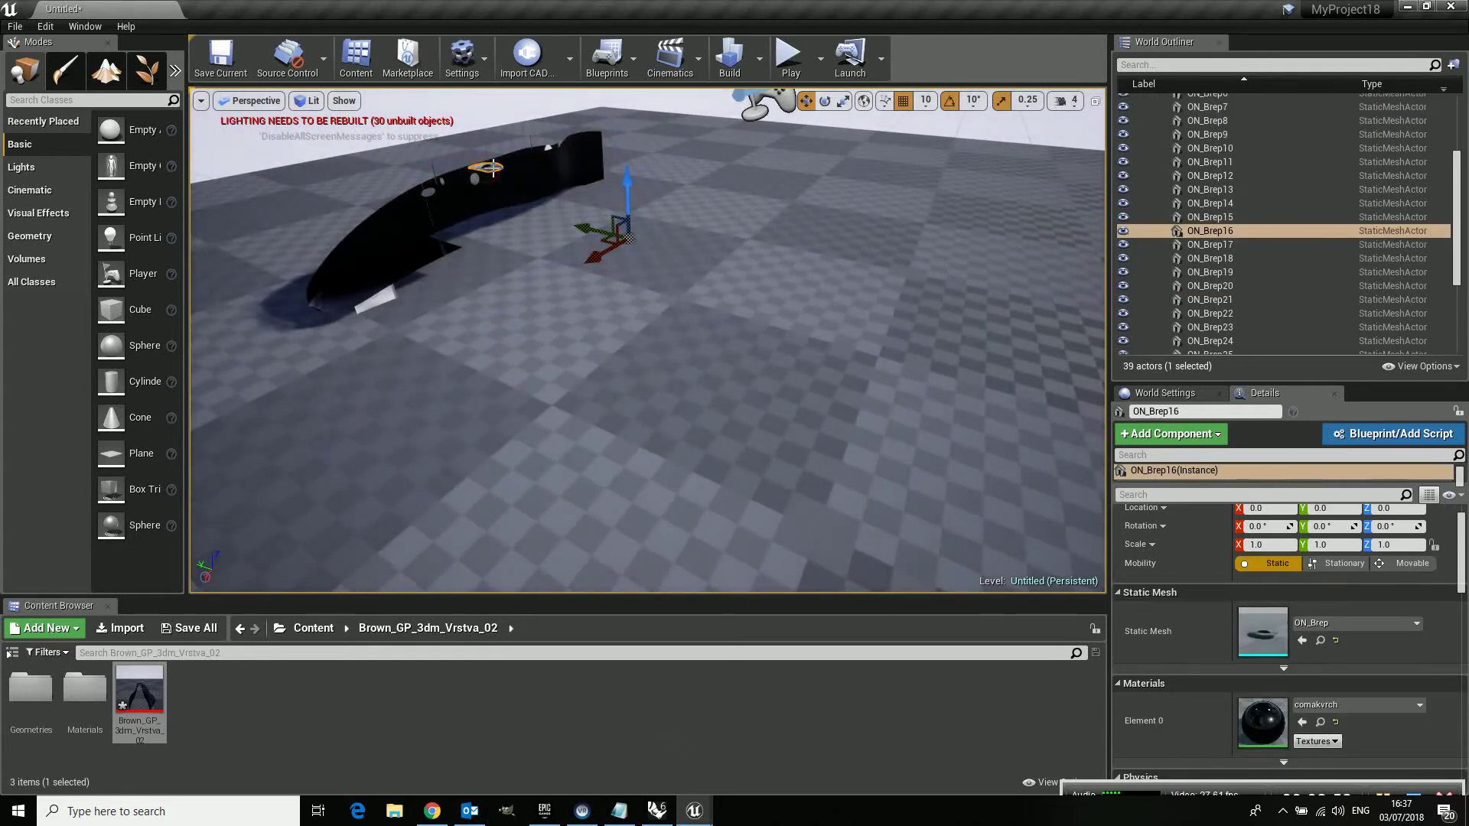
{"action": "key", "text": "f"}
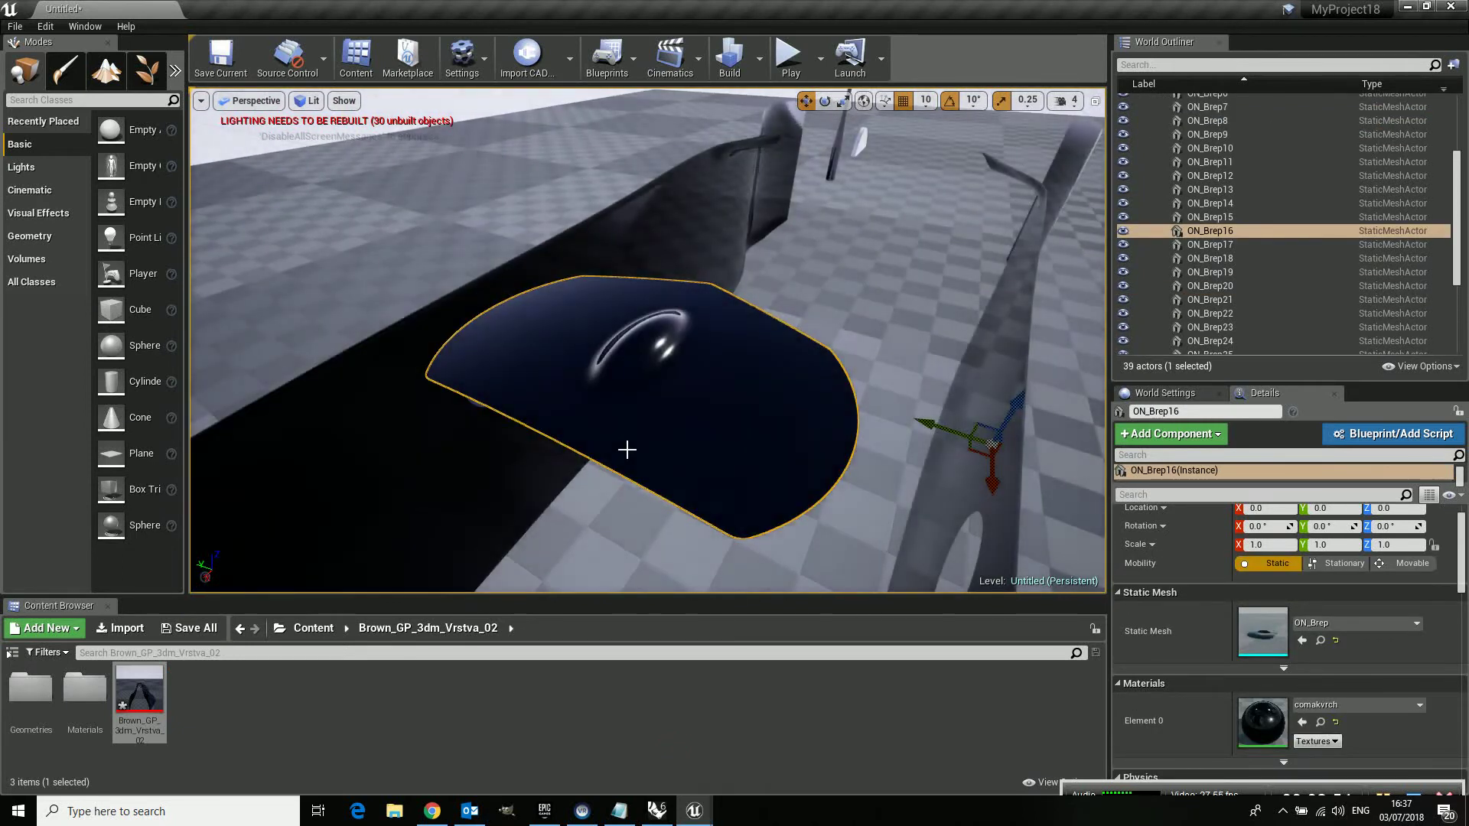
Orbit to view ON_Brep16 from below and above, then zoom out.
{"action": "mouse_move", "coordinate": [626, 450]}
{"action": "left_mouse_down", "text": "alt"}
{"action": "mouse_move", "coordinate": [614, 295]}
{"action": "mouse_move", "coordinate": [616, 449]}
{"action": "left_mouse_up", "text": "alt"}
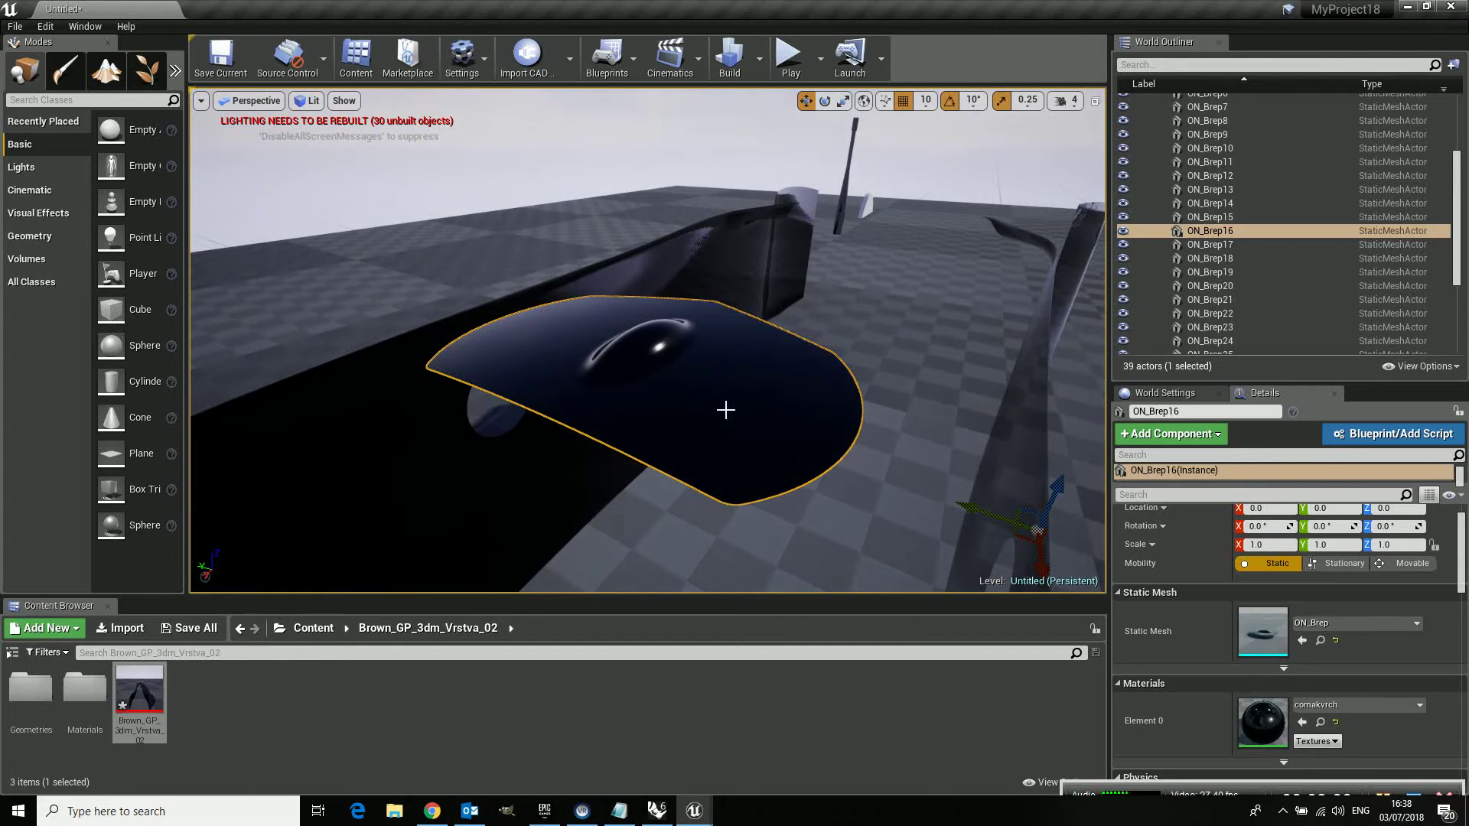
{"action": "left_click_drag", "start_coordinate": [687, 478], "coordinate": [690, 321], "text": "alt"}
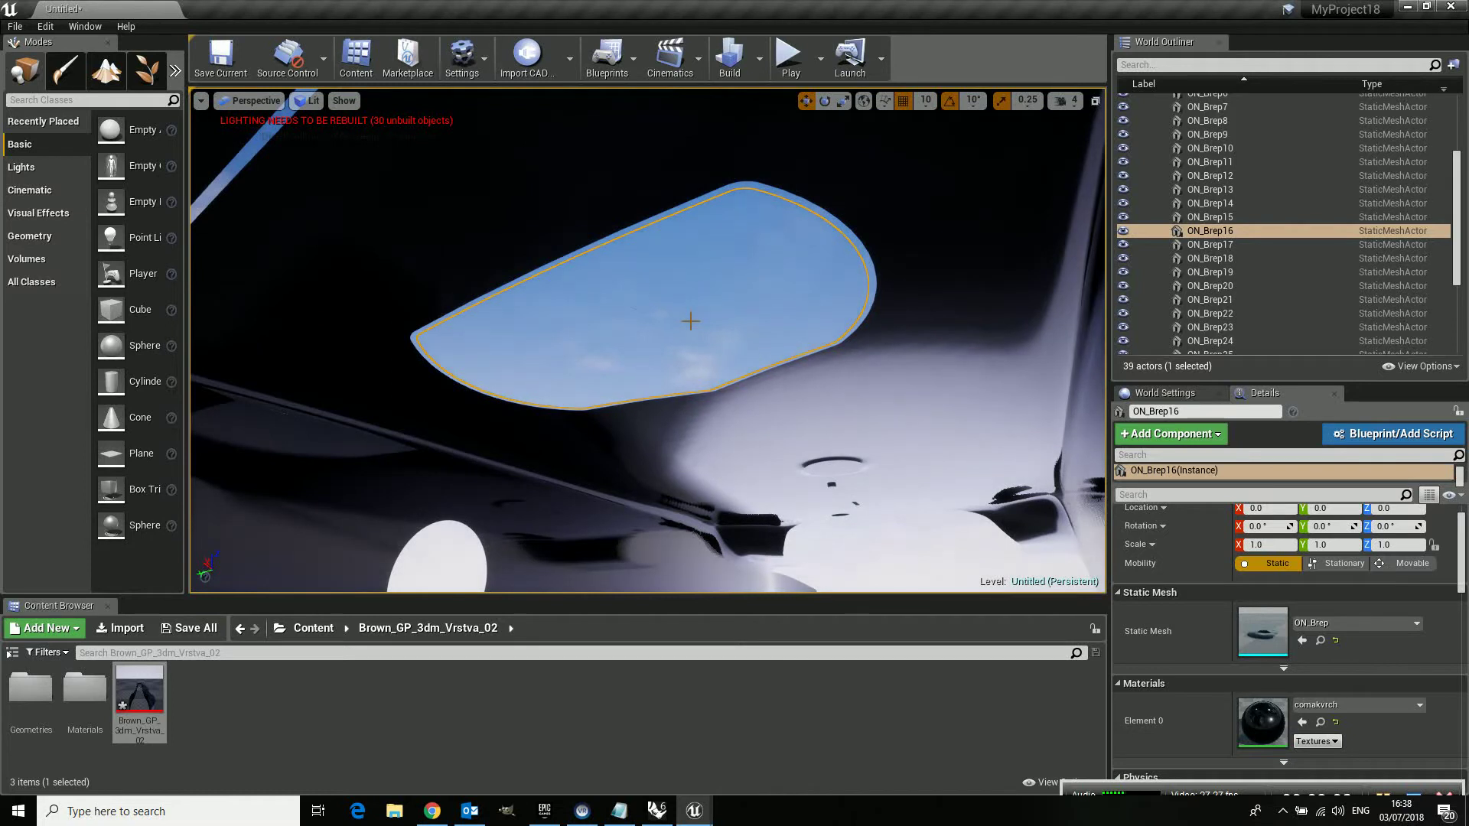
{"action": "left_click_drag", "start_coordinate": [690, 321], "coordinate": [691, 478], "text": "alt"}
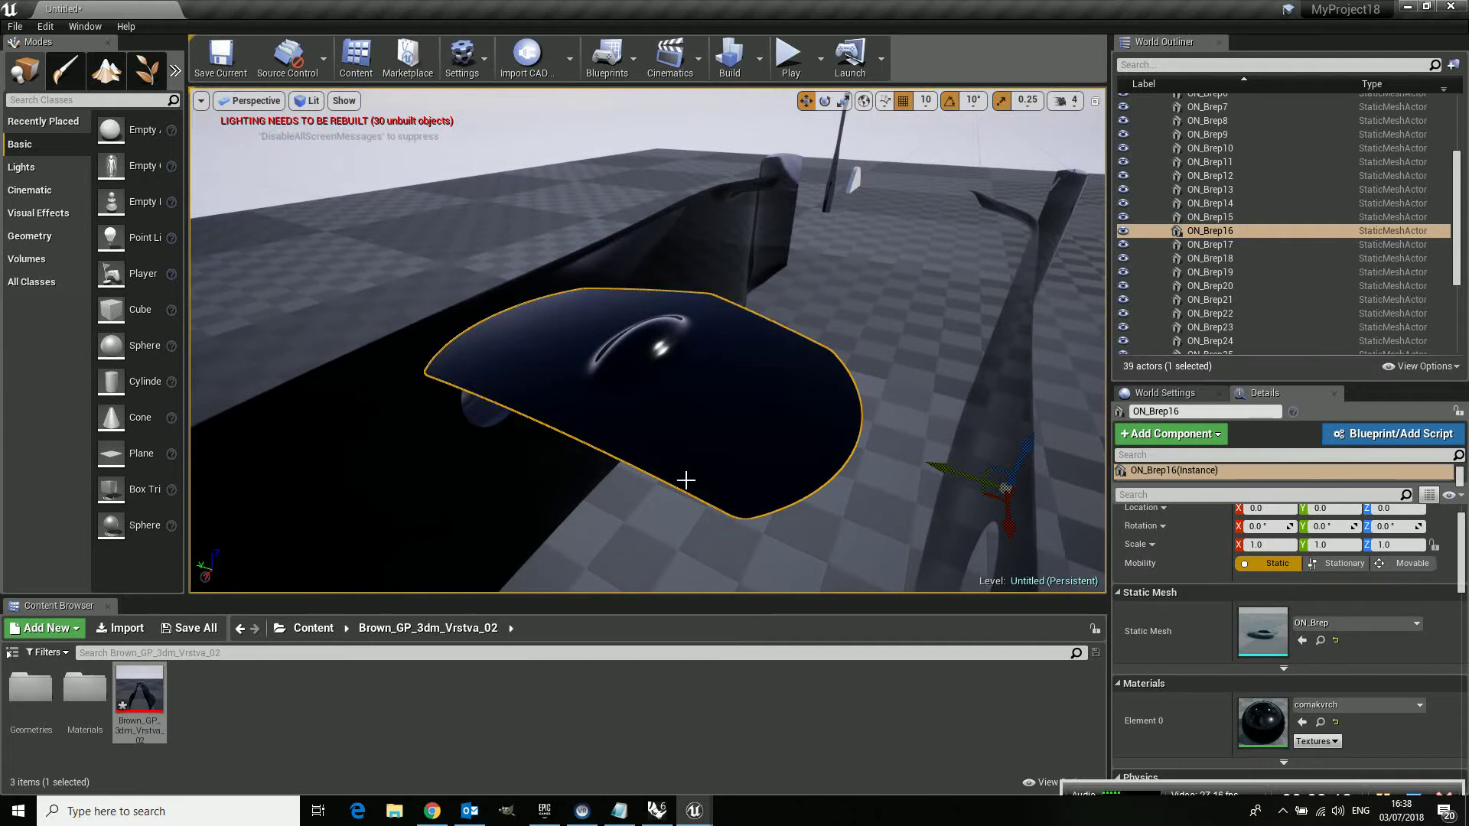
{"action": "scroll", "coordinate": [688, 480], "scroll_direction": "down", "scroll_amount": 10}
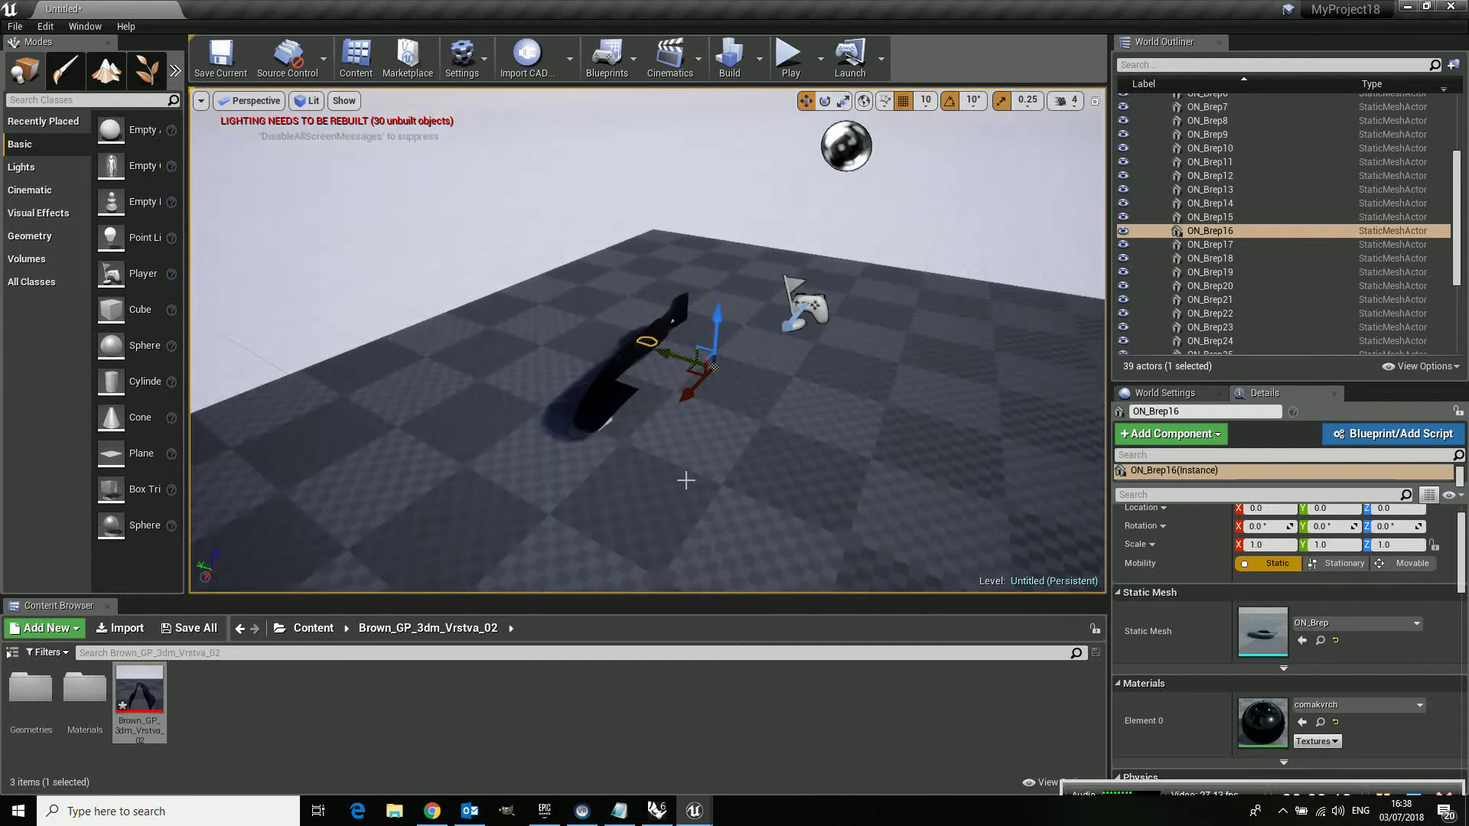
Switch back to Rhino and browse the Analyze menu without picking a tool.
{"action": "left_click", "coordinate": [657, 812]}
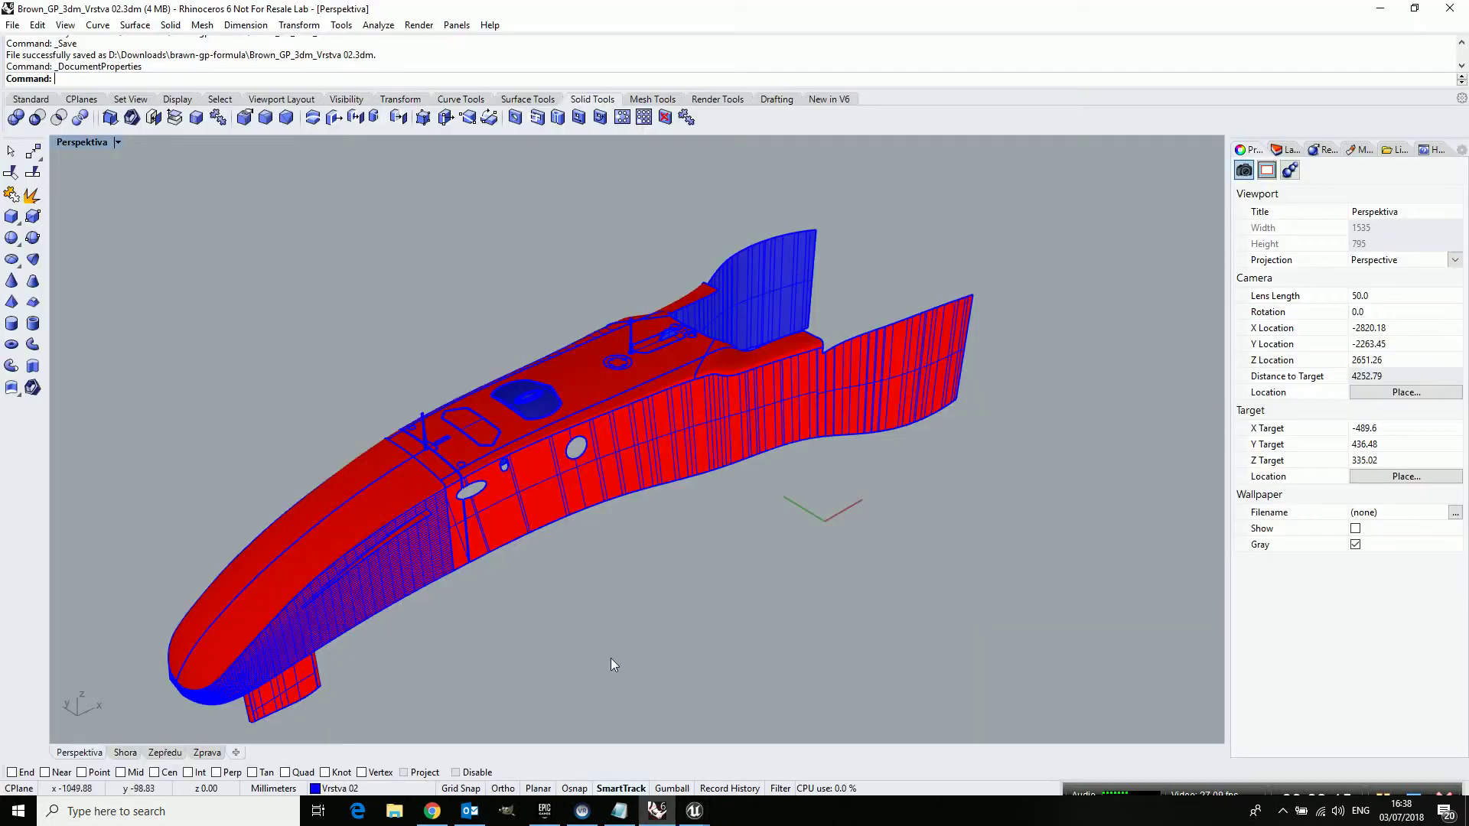
{"action": "left_click", "coordinate": [383, 25]}
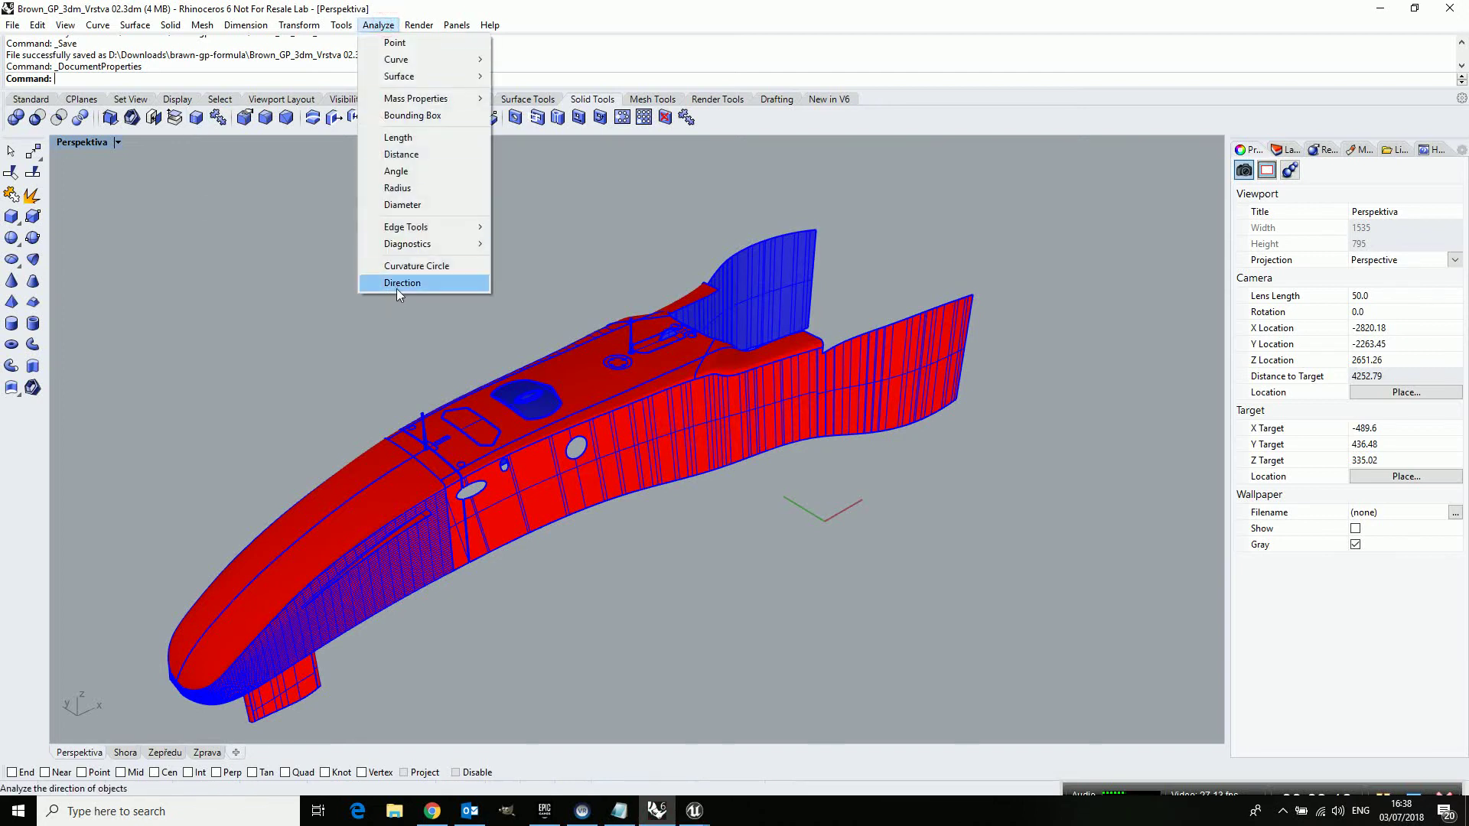
{"action": "left_click", "coordinate": [187, 90]}
Use Dir to flip the red side surface's normal to blue, then select the nose polysurface.
{"action": "type", "text": "Dir"}
{"action": "key", "text": "Return"}
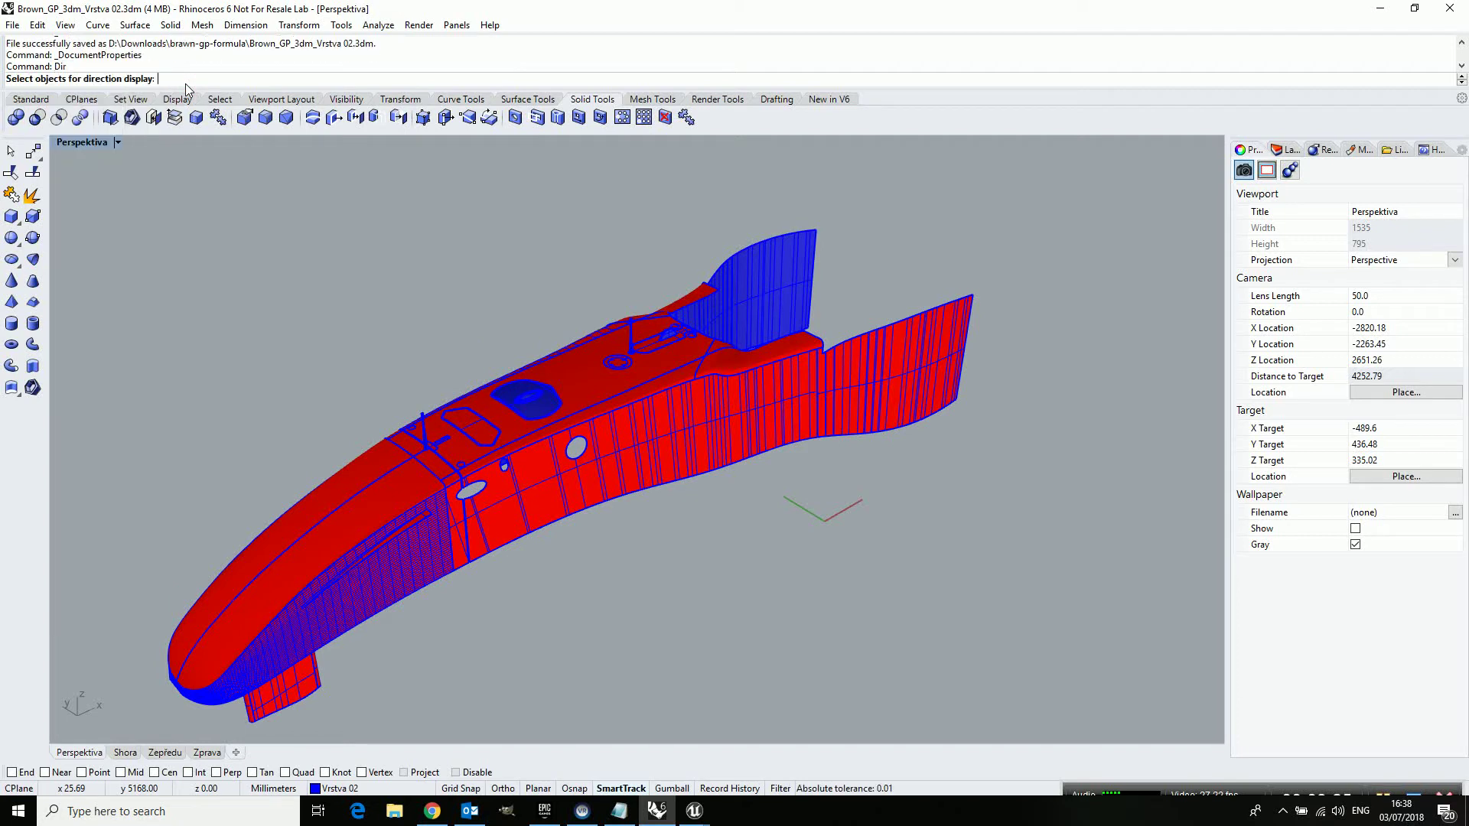
{"action": "left_click", "coordinate": [689, 438]}
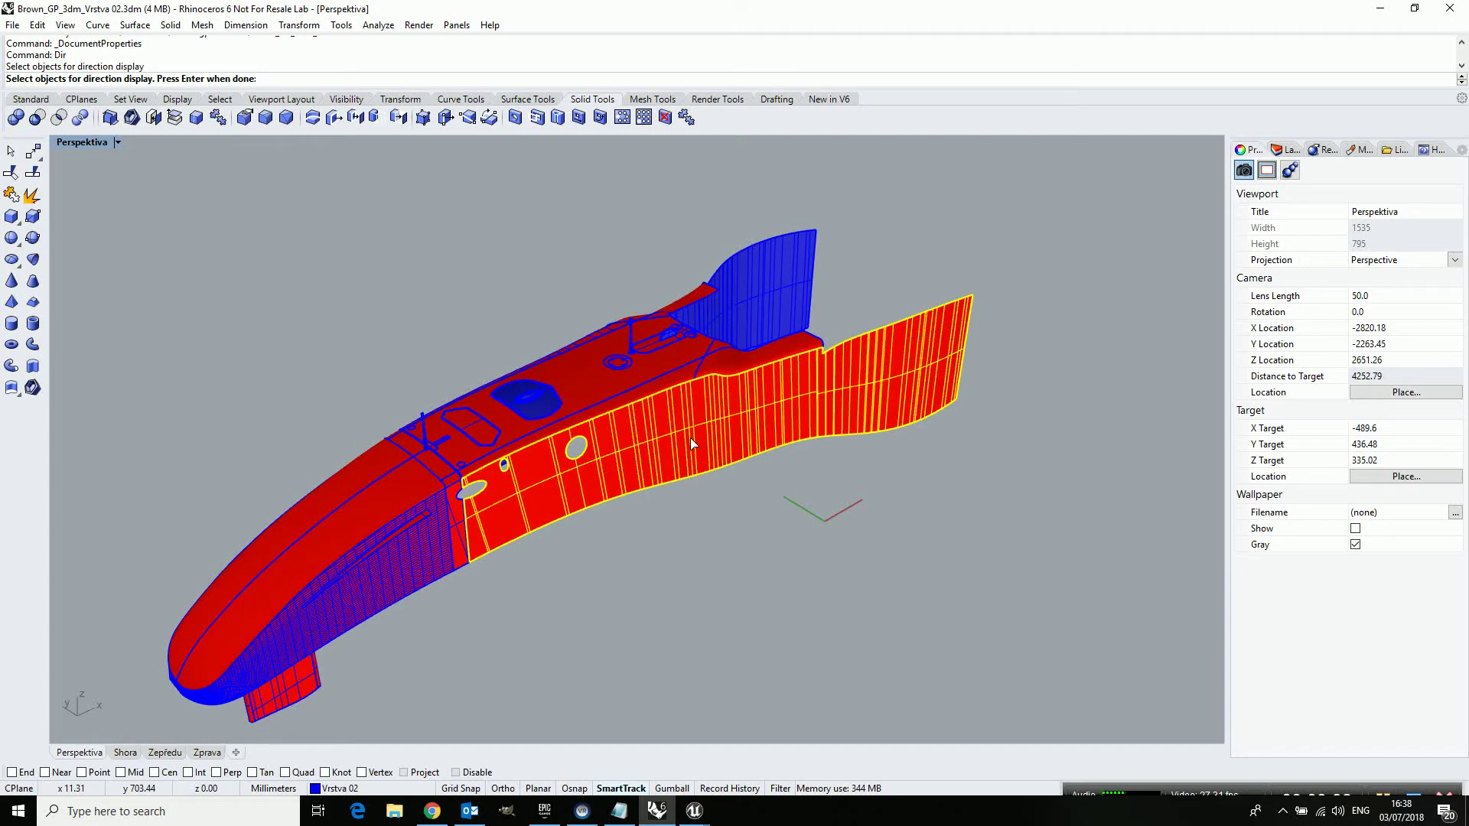
{"action": "key", "text": "Return"}
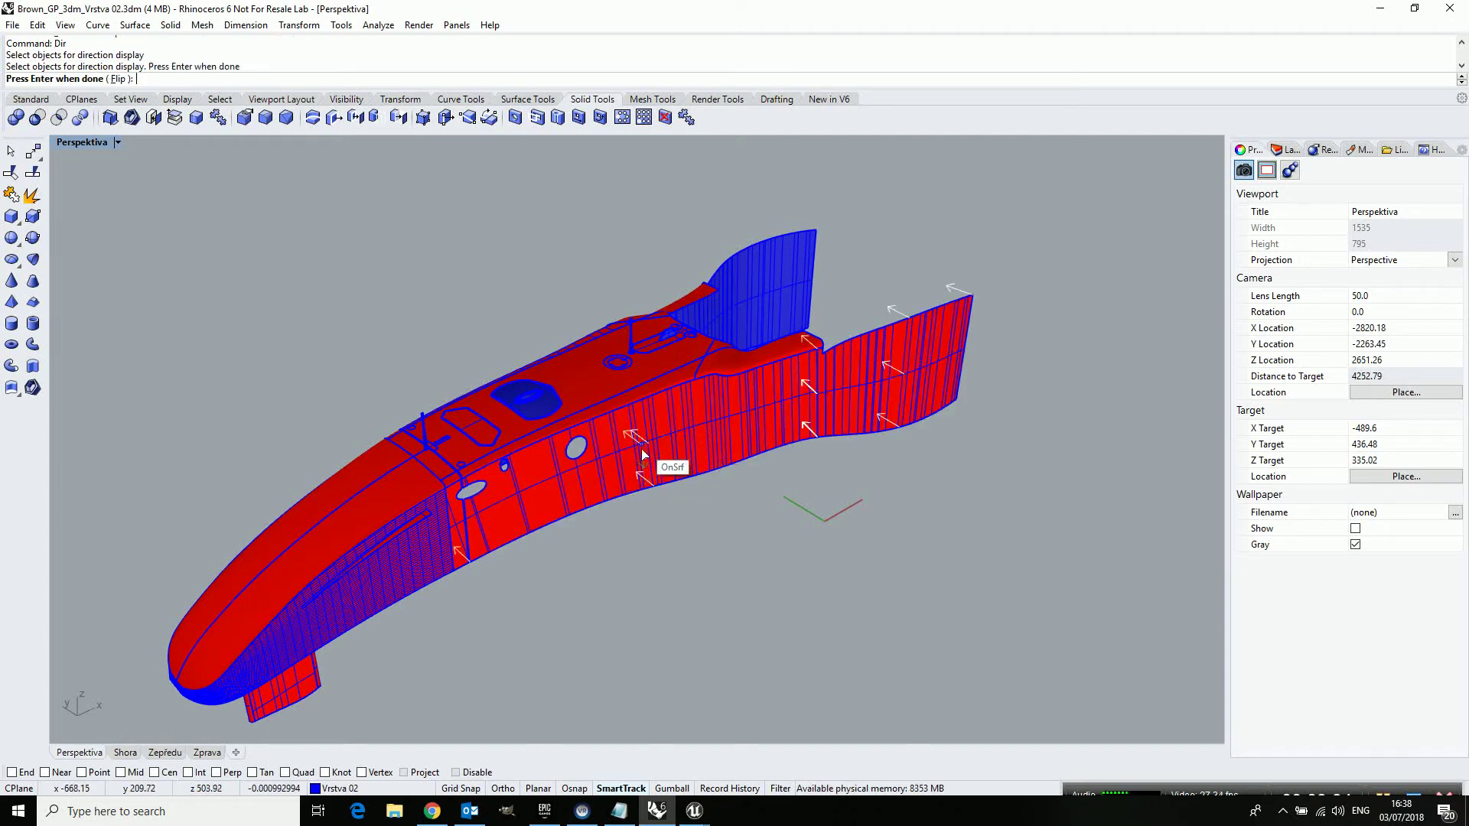
{"action": "left_click", "coordinate": [725, 423]}
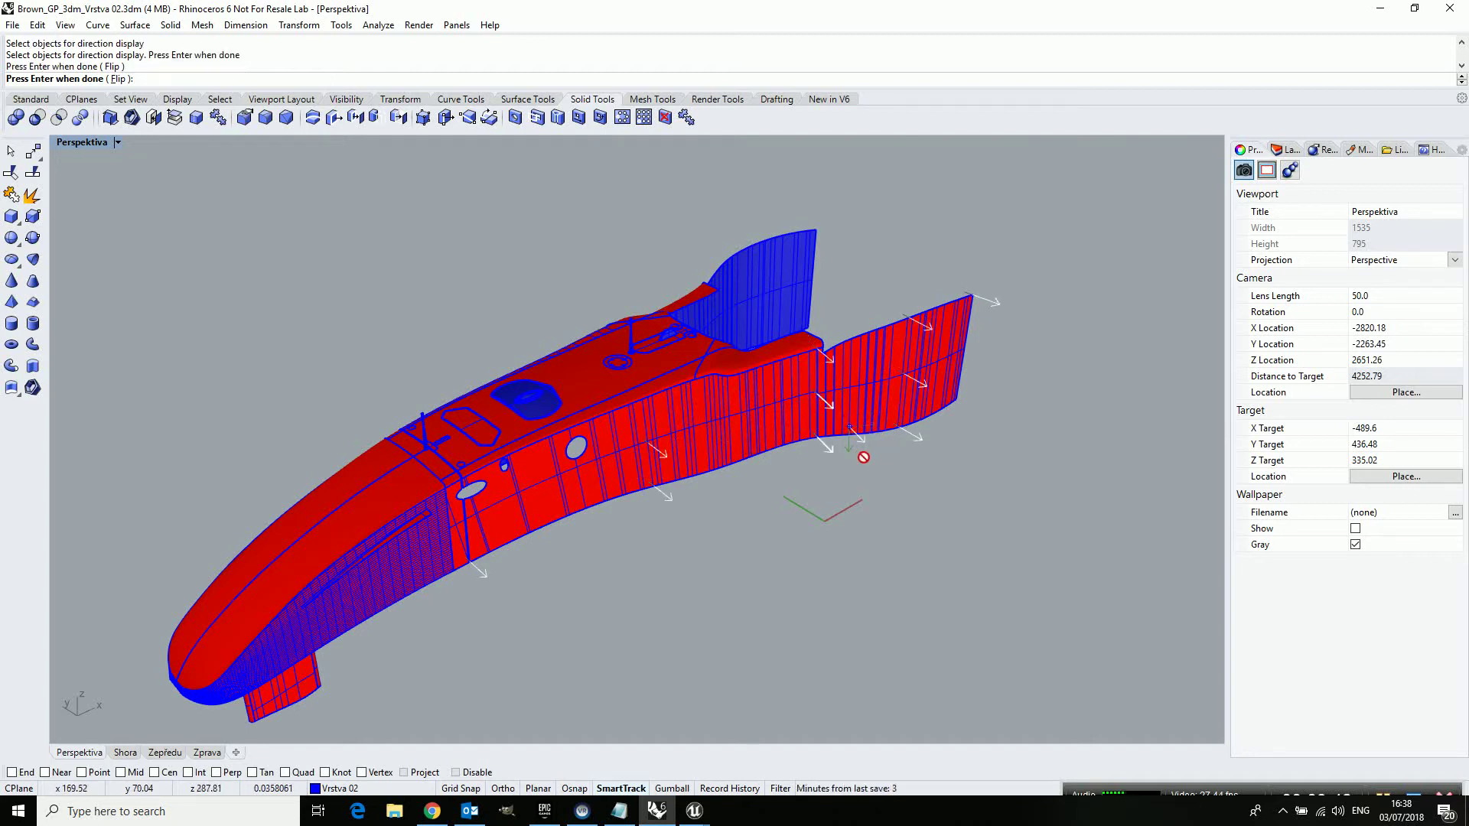
{"action": "key", "text": "Return"}
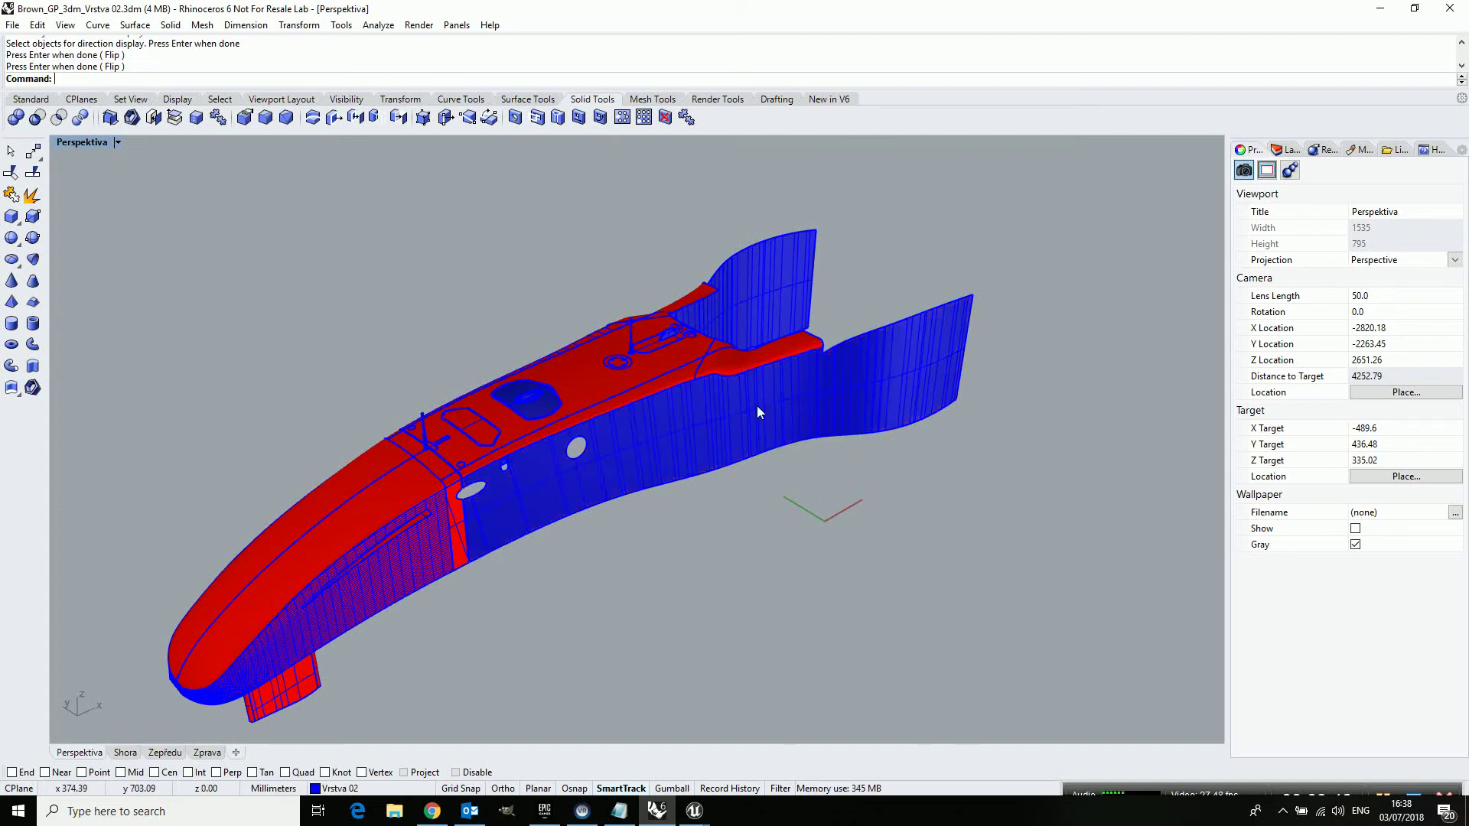
{"action": "left_click", "coordinate": [378, 585]}
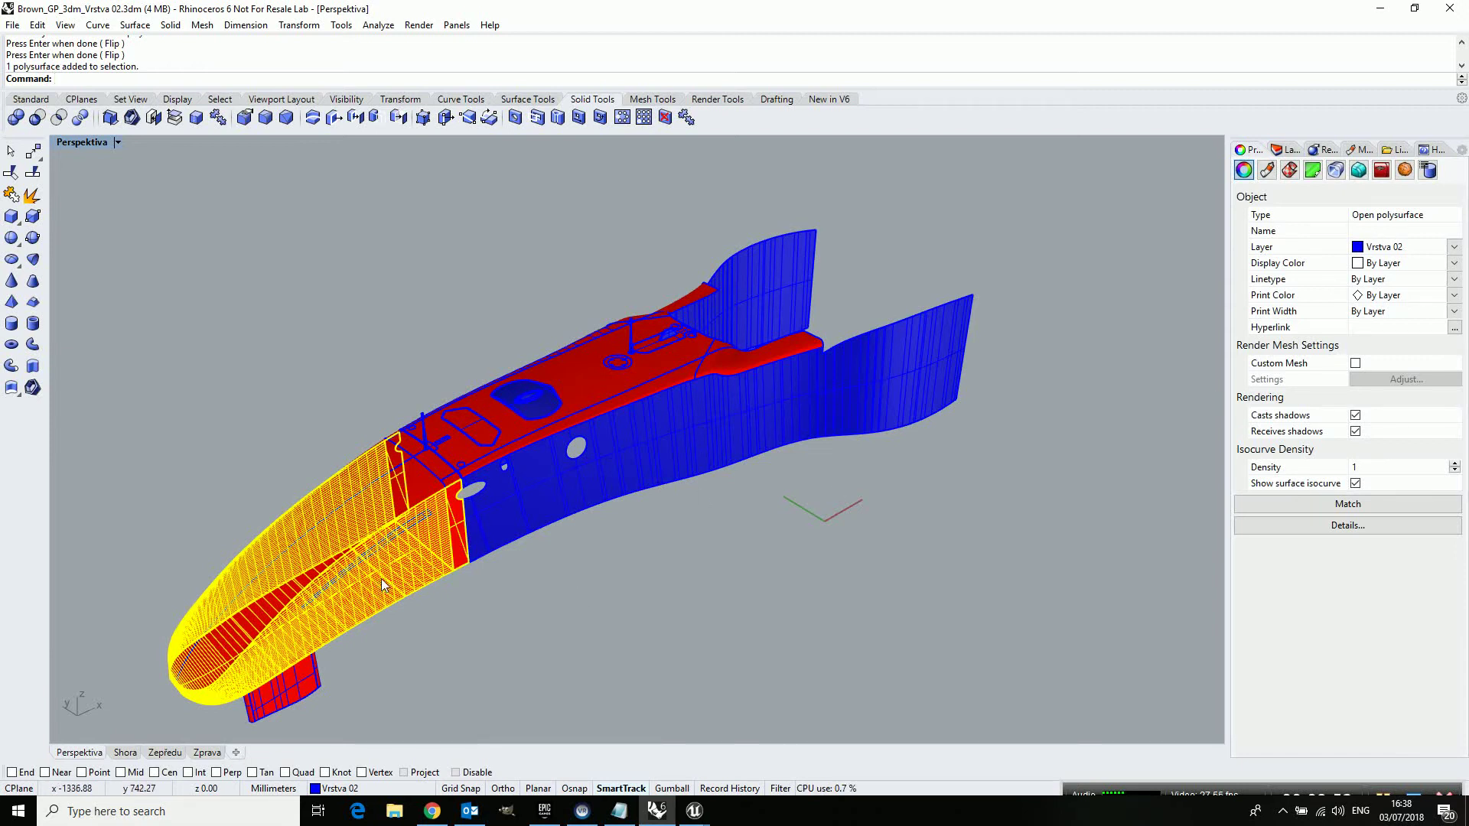
Flip the nose polysurface's normals with Dir until it shows blue.
{"action": "key", "text": "Return"}
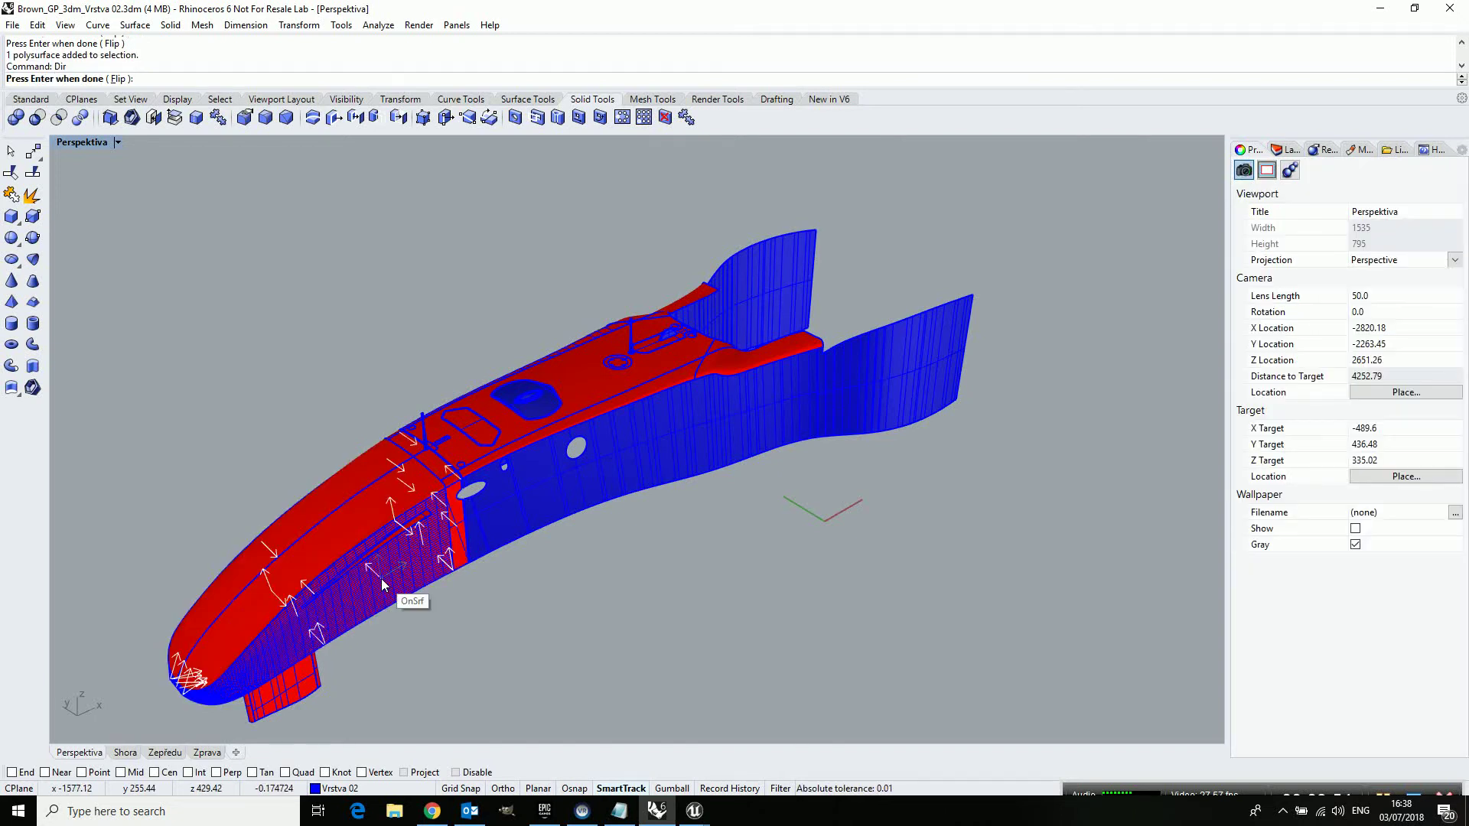
{"action": "left_click", "coordinate": [384, 585]}
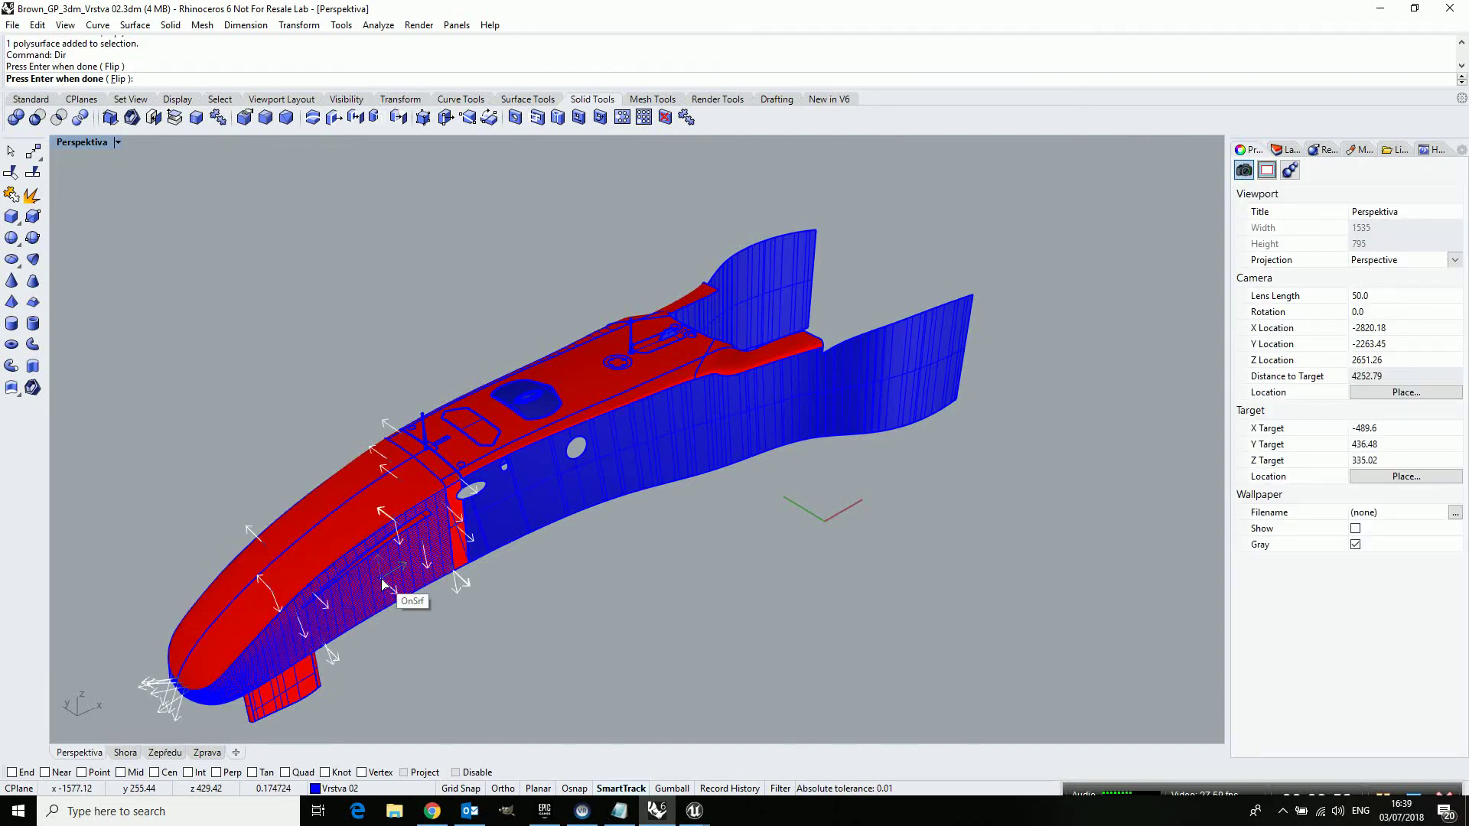
{"action": "key", "text": "Return"}
{"action": "key", "text": "Return"}
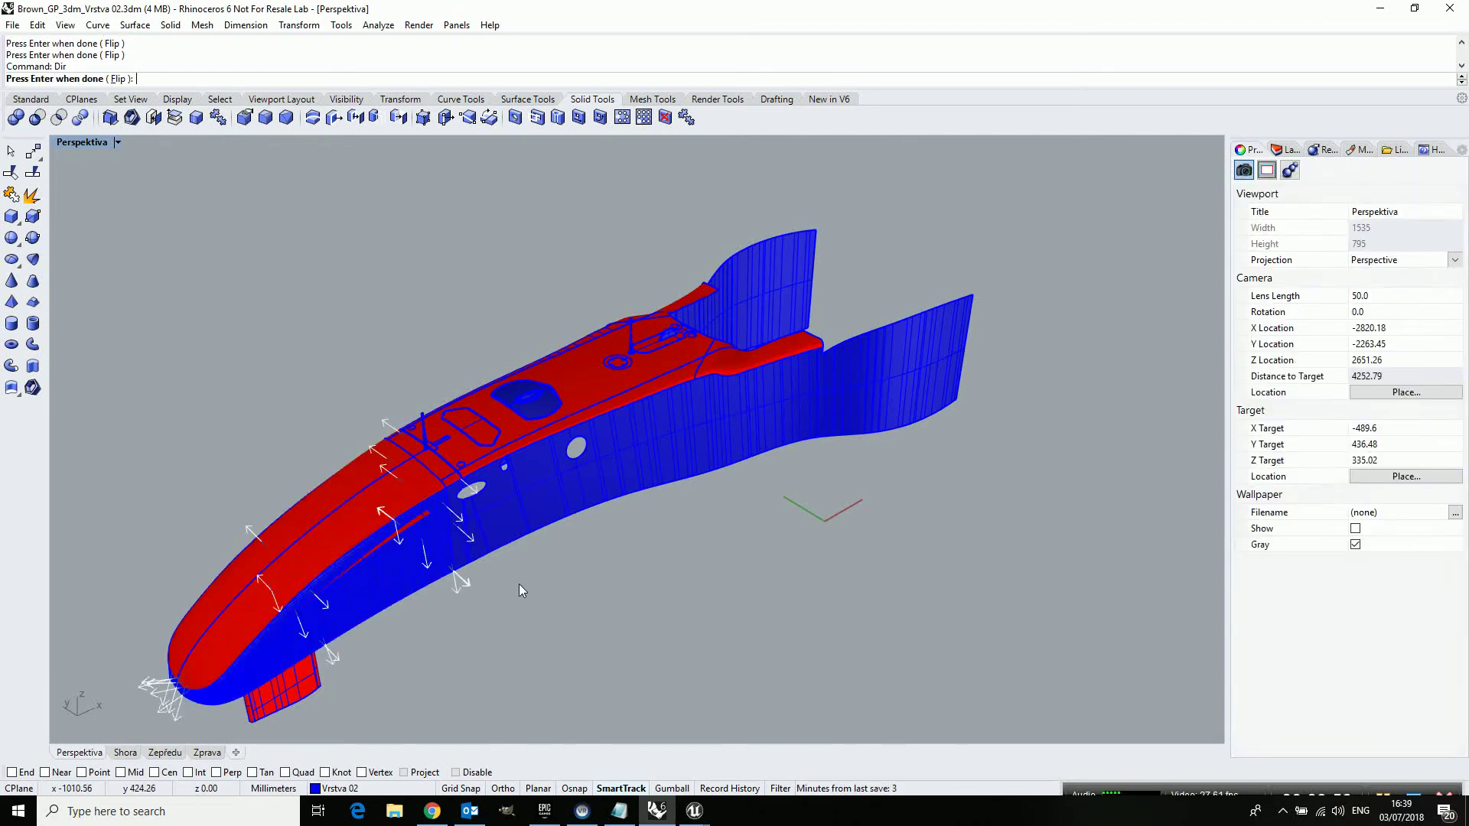
{"action": "left_click", "coordinate": [315, 539]}
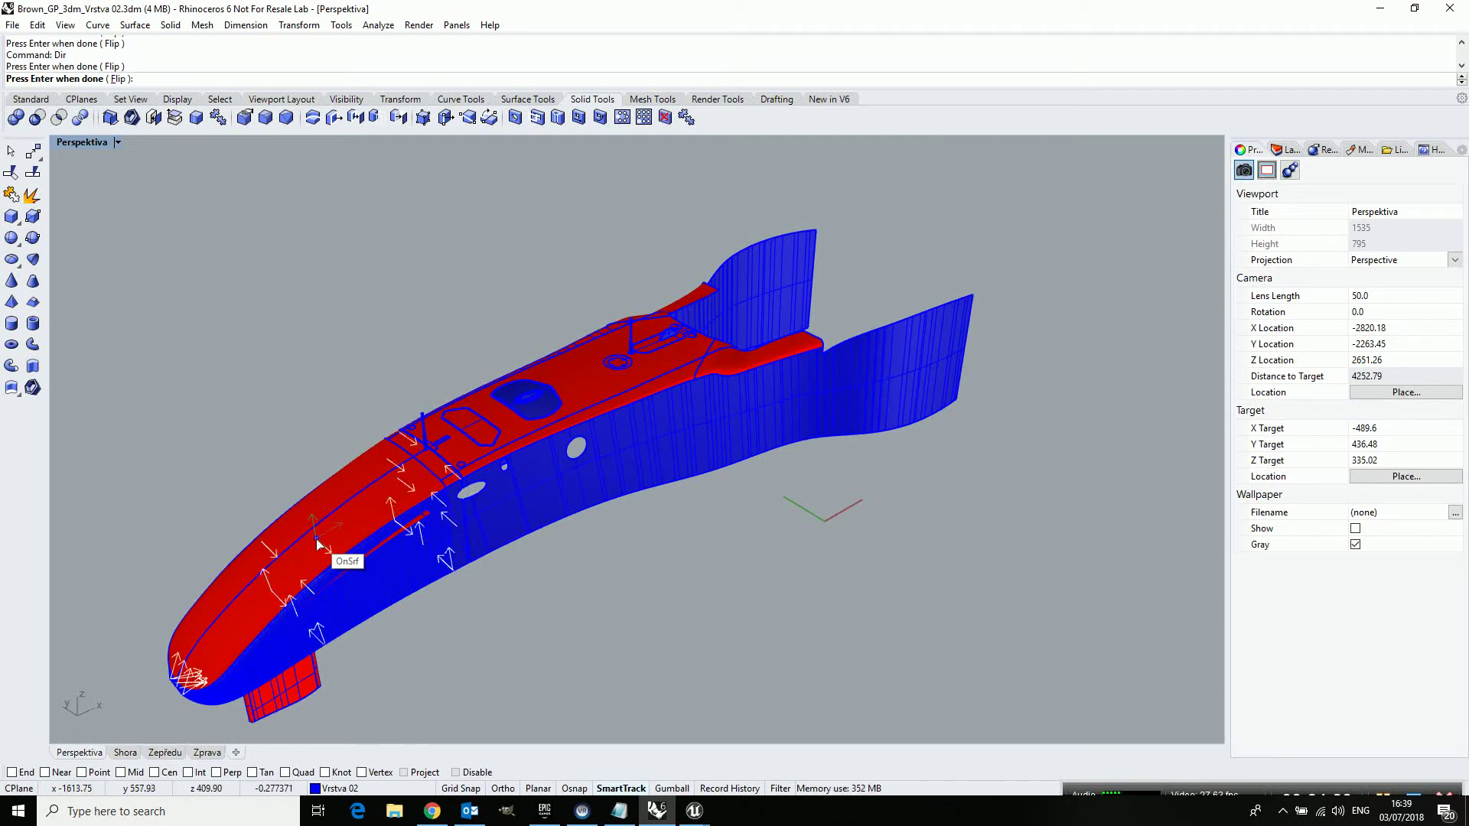
{"action": "left_click", "coordinate": [315, 539]}
{"action": "key", "text": "Return"}
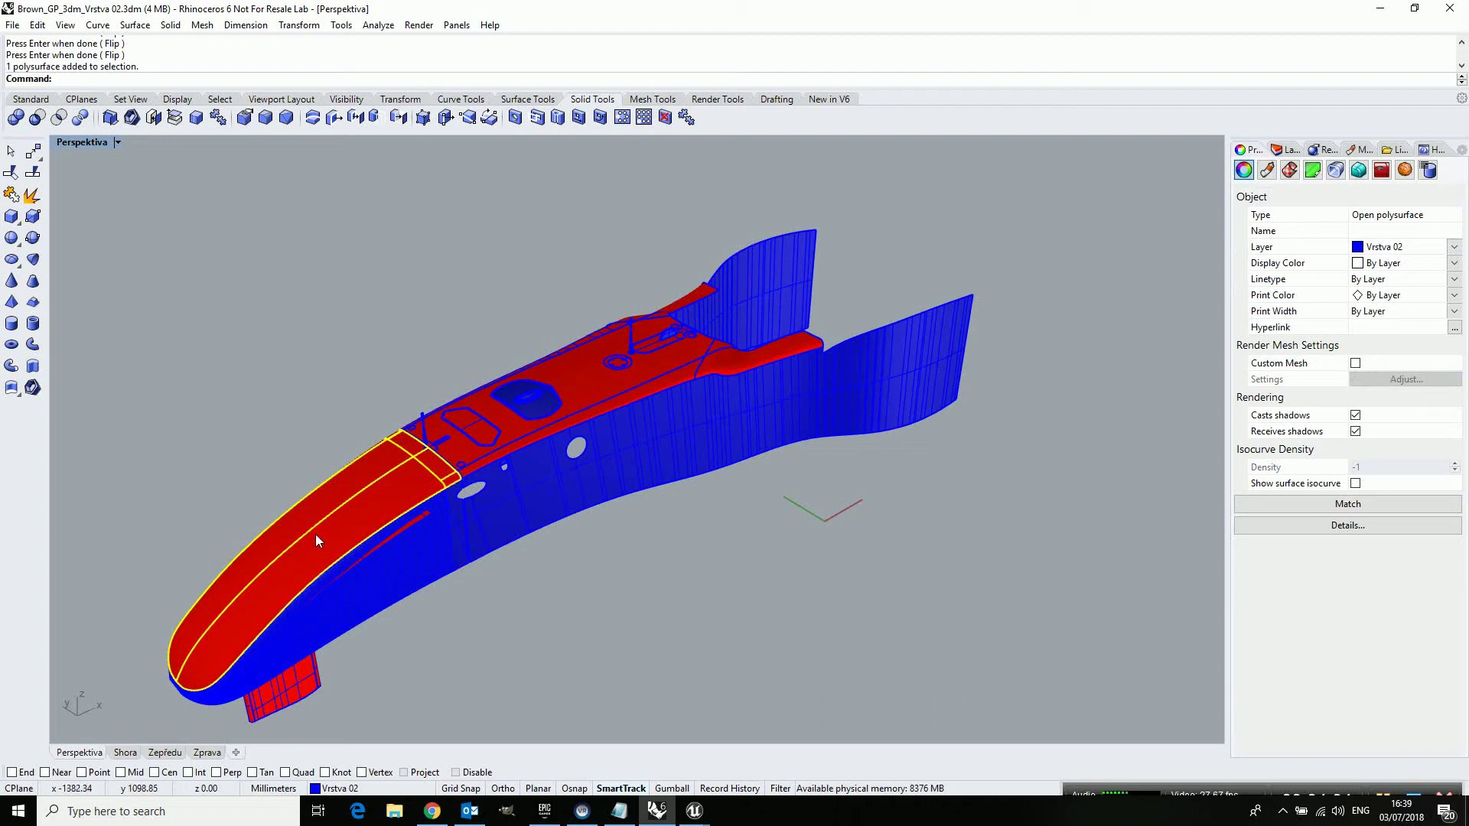
{"action": "key", "text": "Return"}
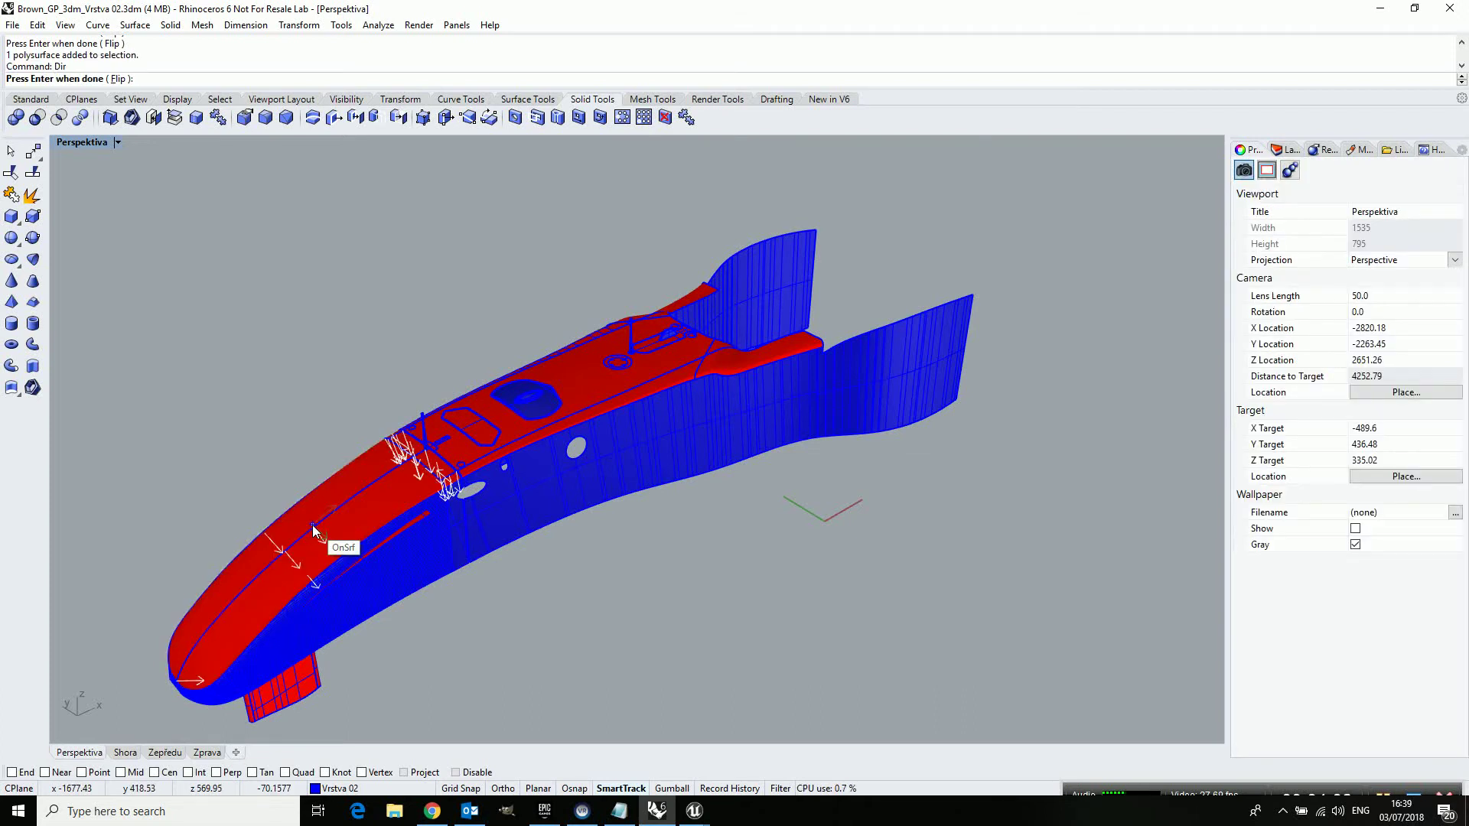
{"action": "left_click", "coordinate": [313, 529]}
{"action": "key", "text": "Return"}
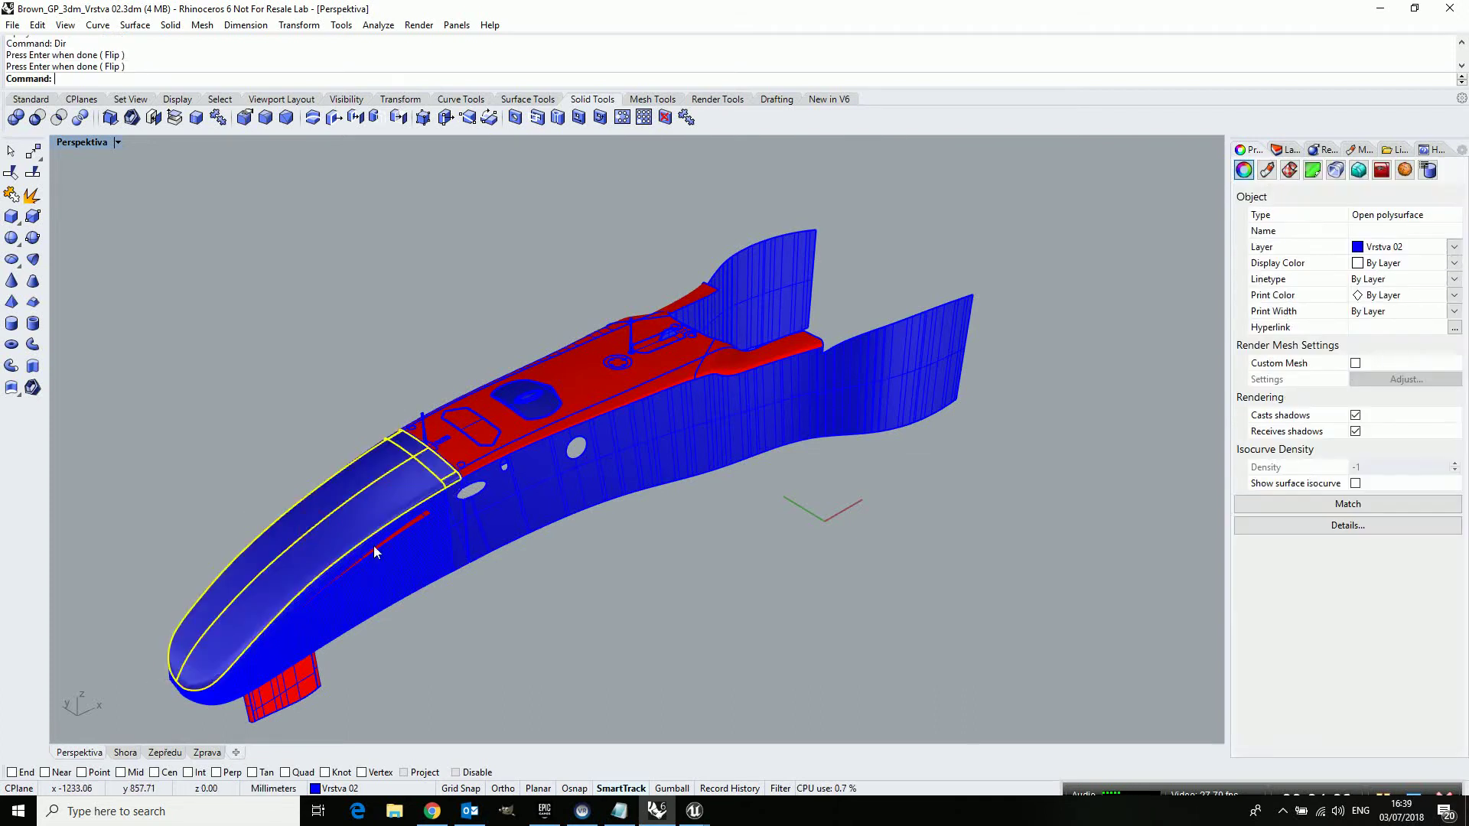
Flip the normals of the red top deck, fin and hatch pieces so they show blue.
{"action": "left_click", "coordinate": [597, 393]}
{"action": "key", "text": "Return"}
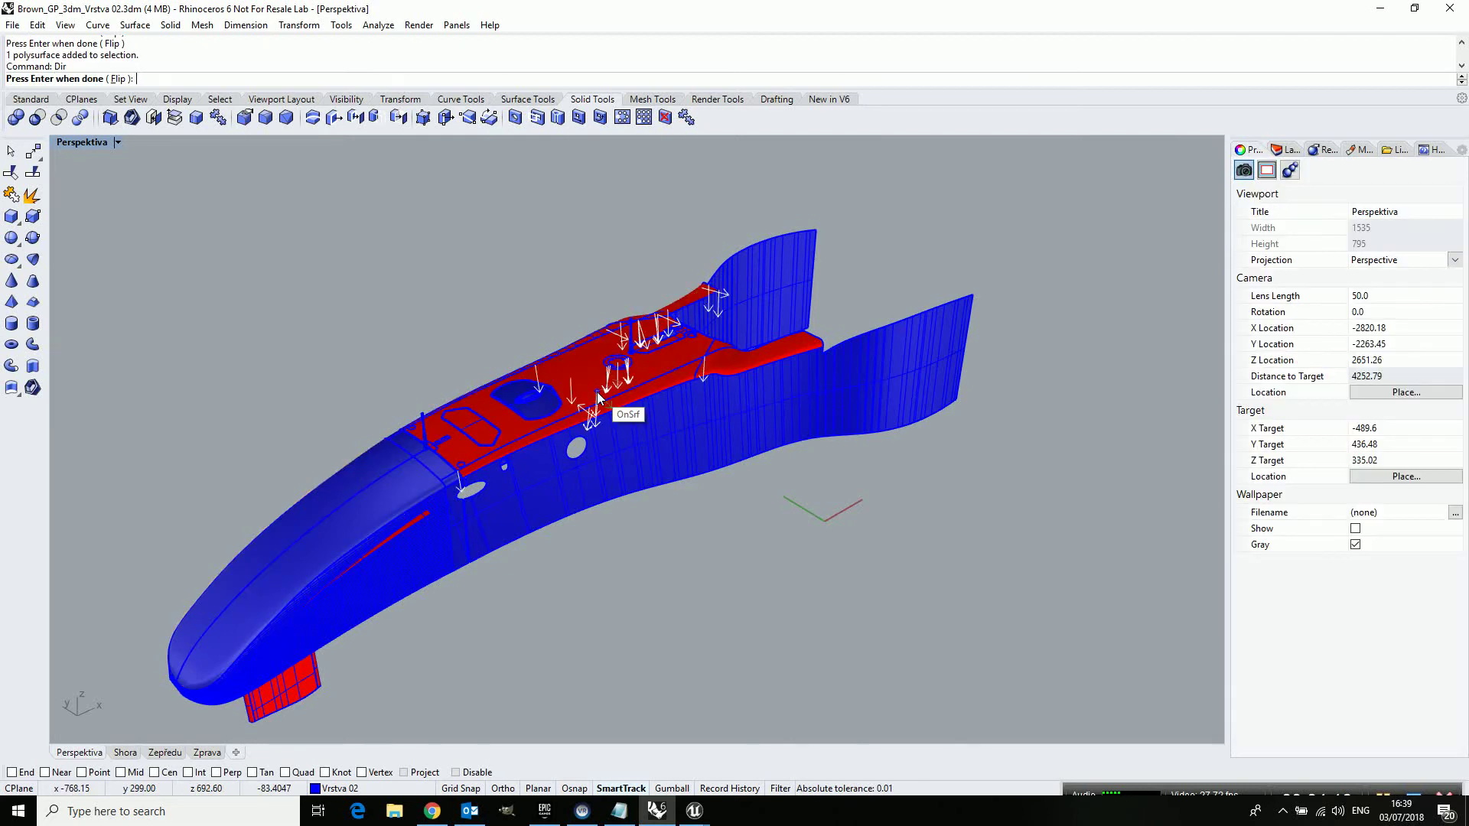
{"action": "left_click", "coordinate": [595, 386]}
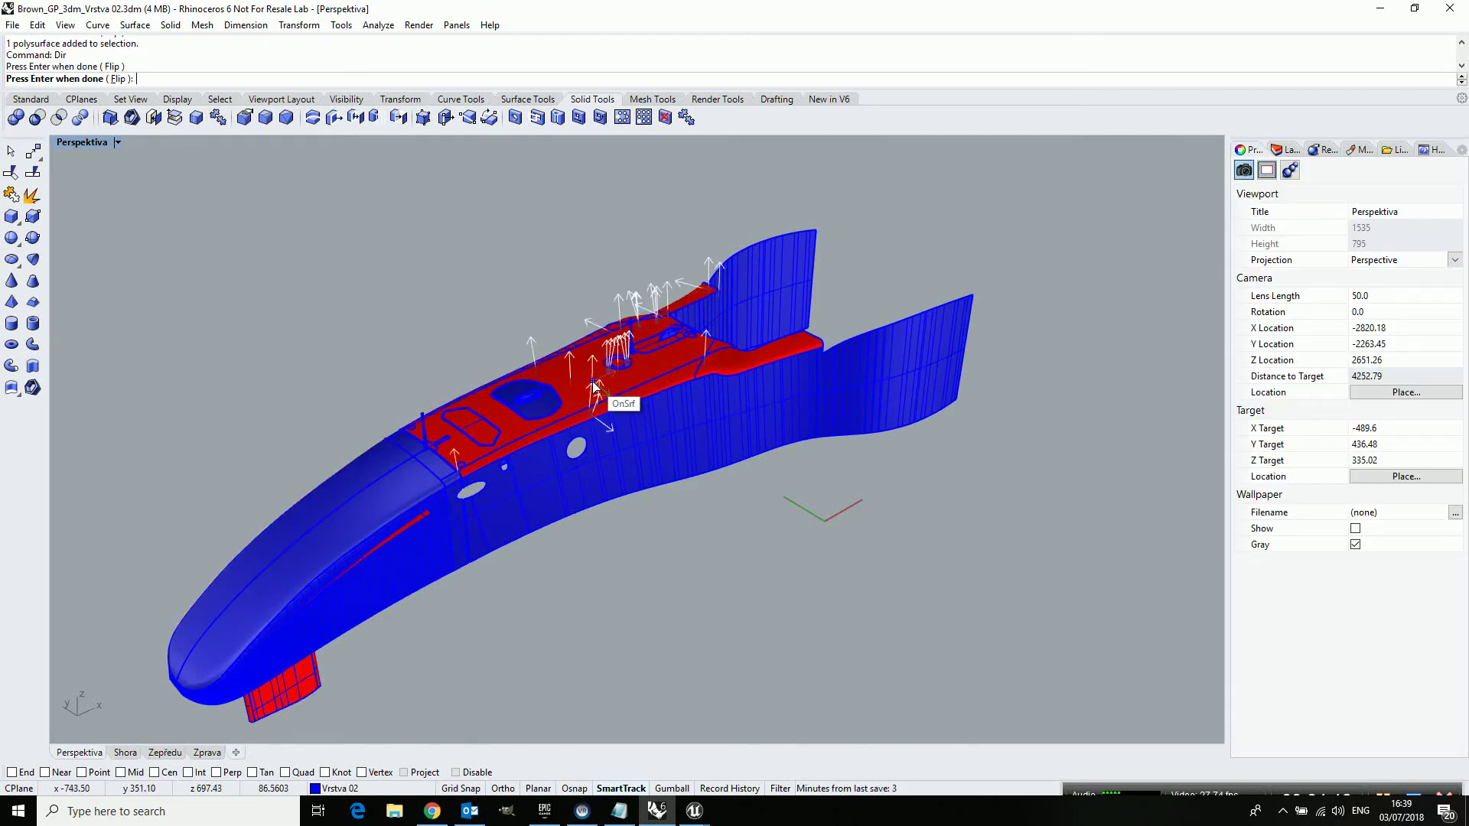
{"action": "key", "text": "Return"}
{"action": "left_click", "coordinate": [755, 361]}
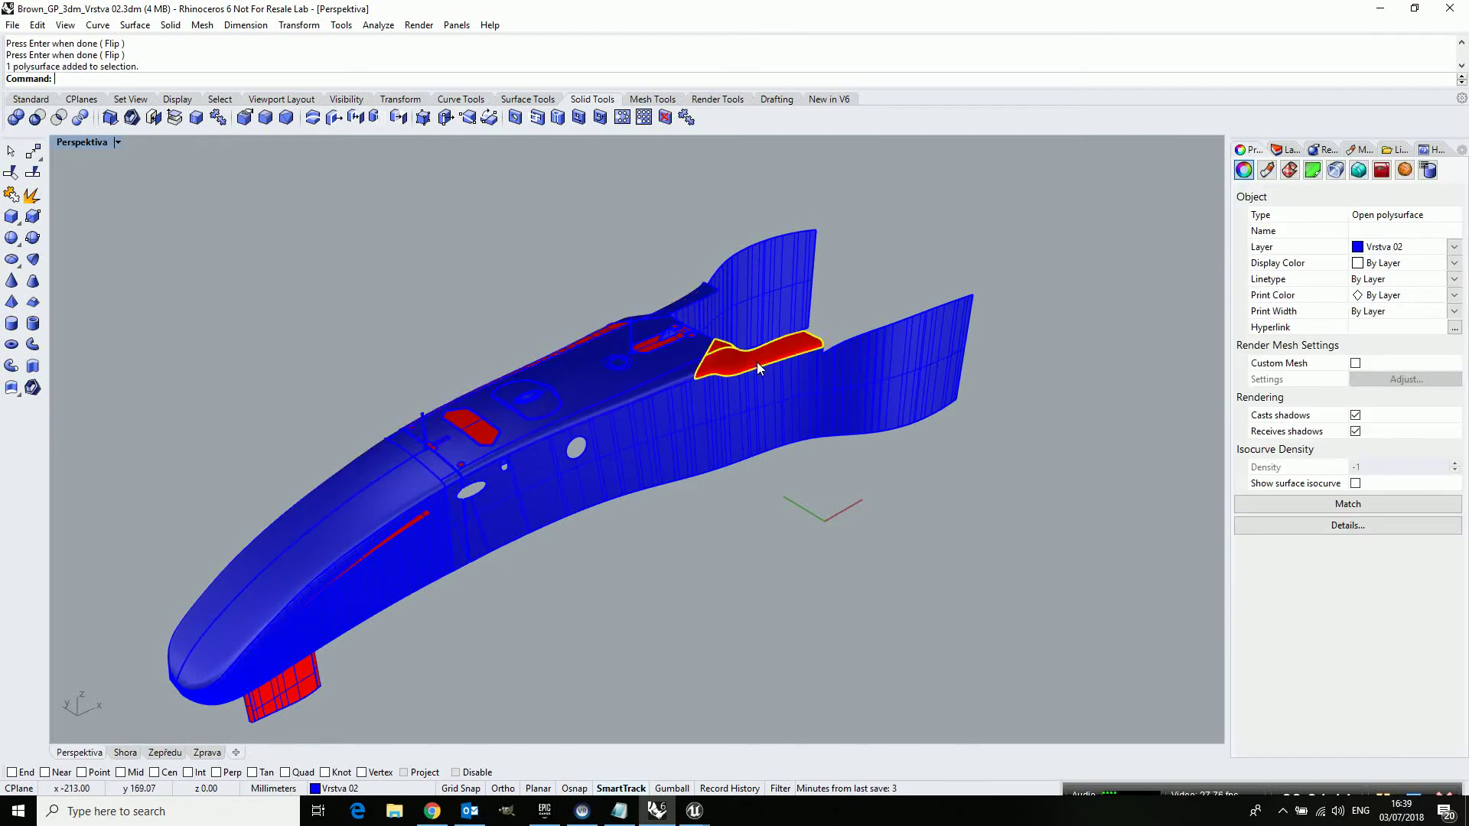
{"action": "key", "text": "Return"}
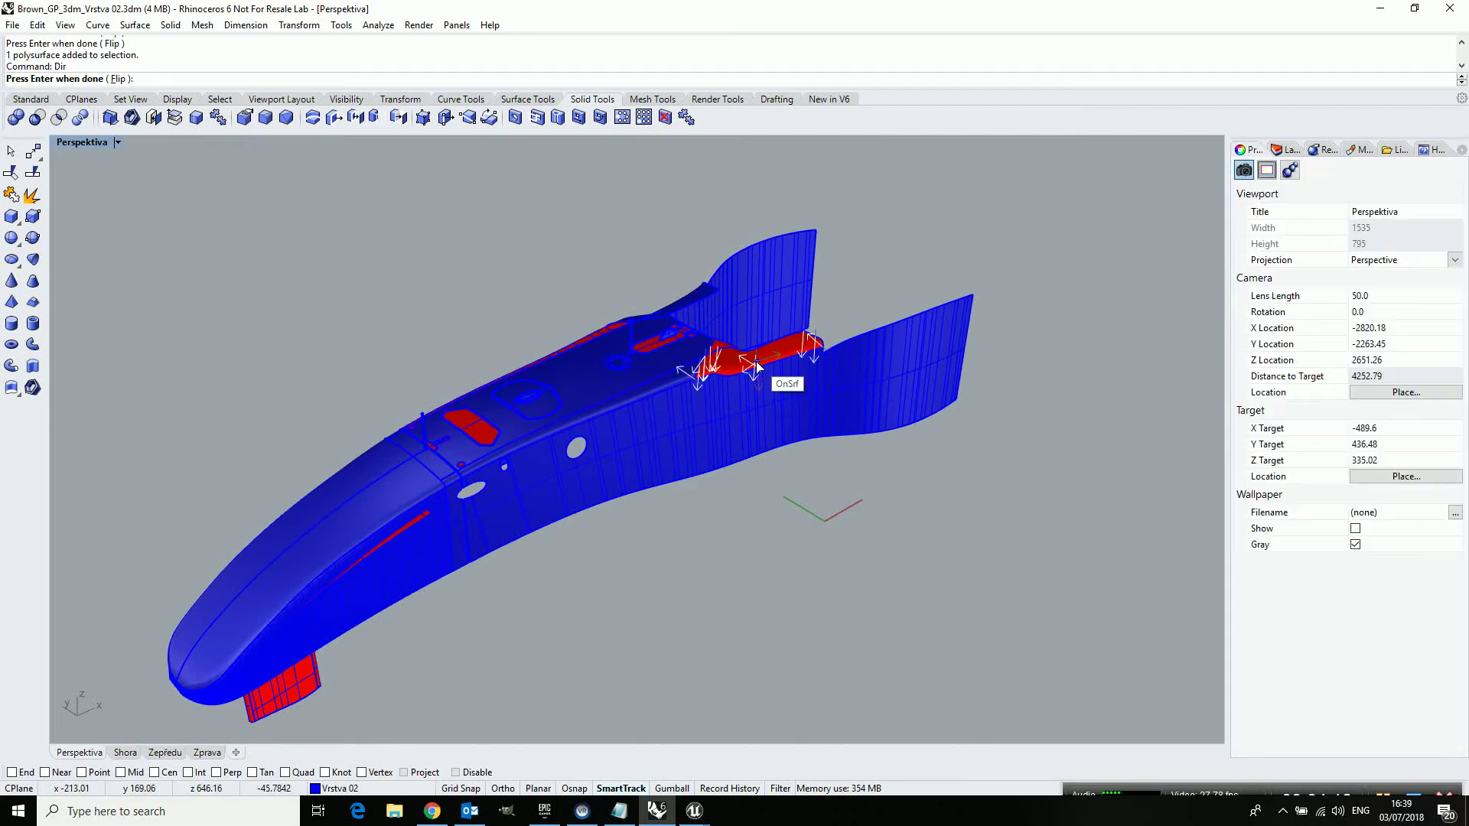
{"action": "left_click", "coordinate": [756, 367]}
{"action": "key", "text": "Return"}
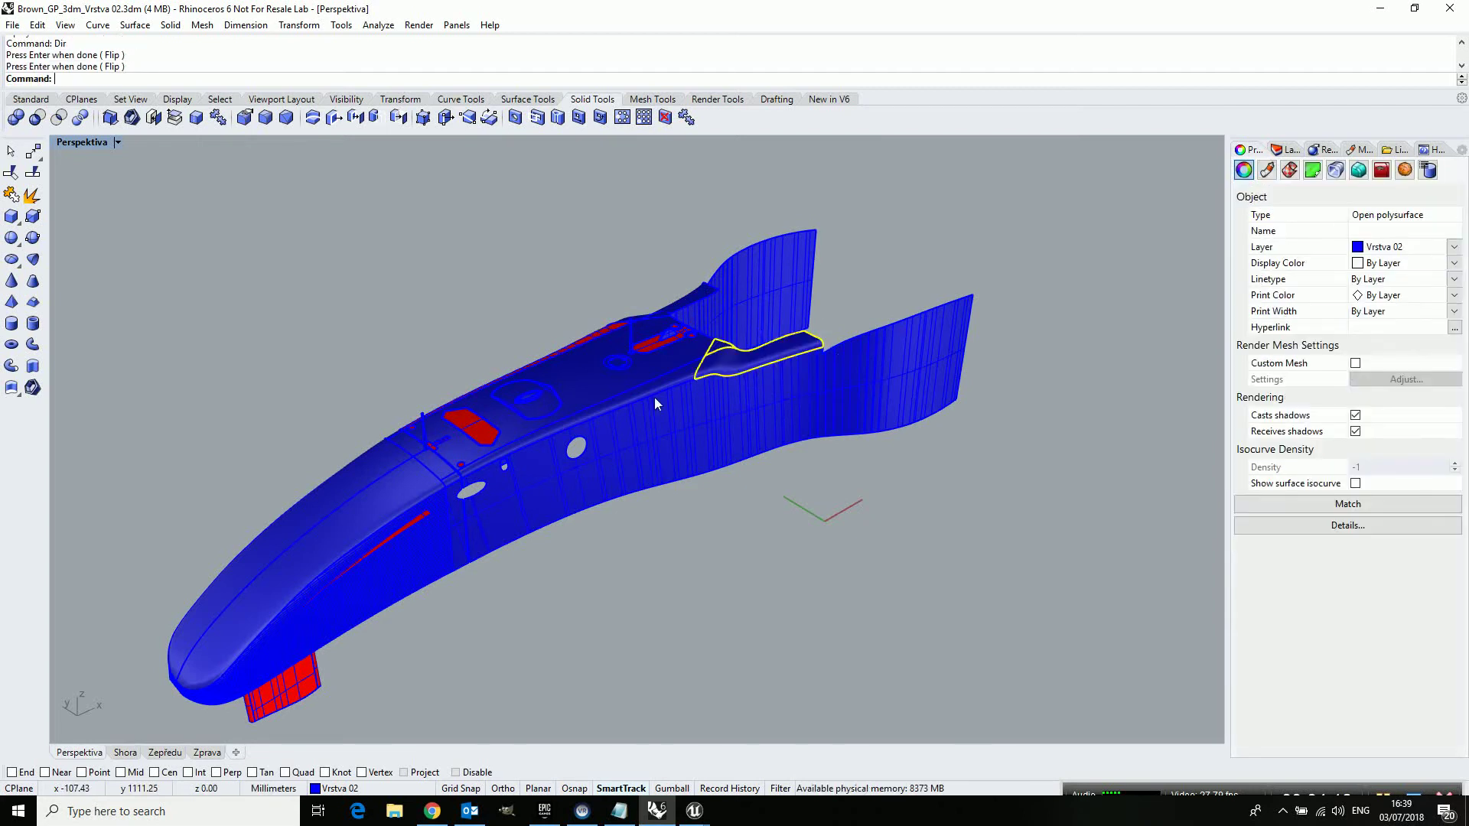
{"action": "left_click", "coordinate": [472, 425]}
{"action": "key", "text": "Return"}
{"action": "left_click", "coordinate": [477, 435]}
{"action": "key", "text": "Return"}
Reverse the direction of the red piece at the nose and the small red piece.
{"action": "left_click", "coordinate": [304, 695]}
{"action": "key", "text": "Return"}
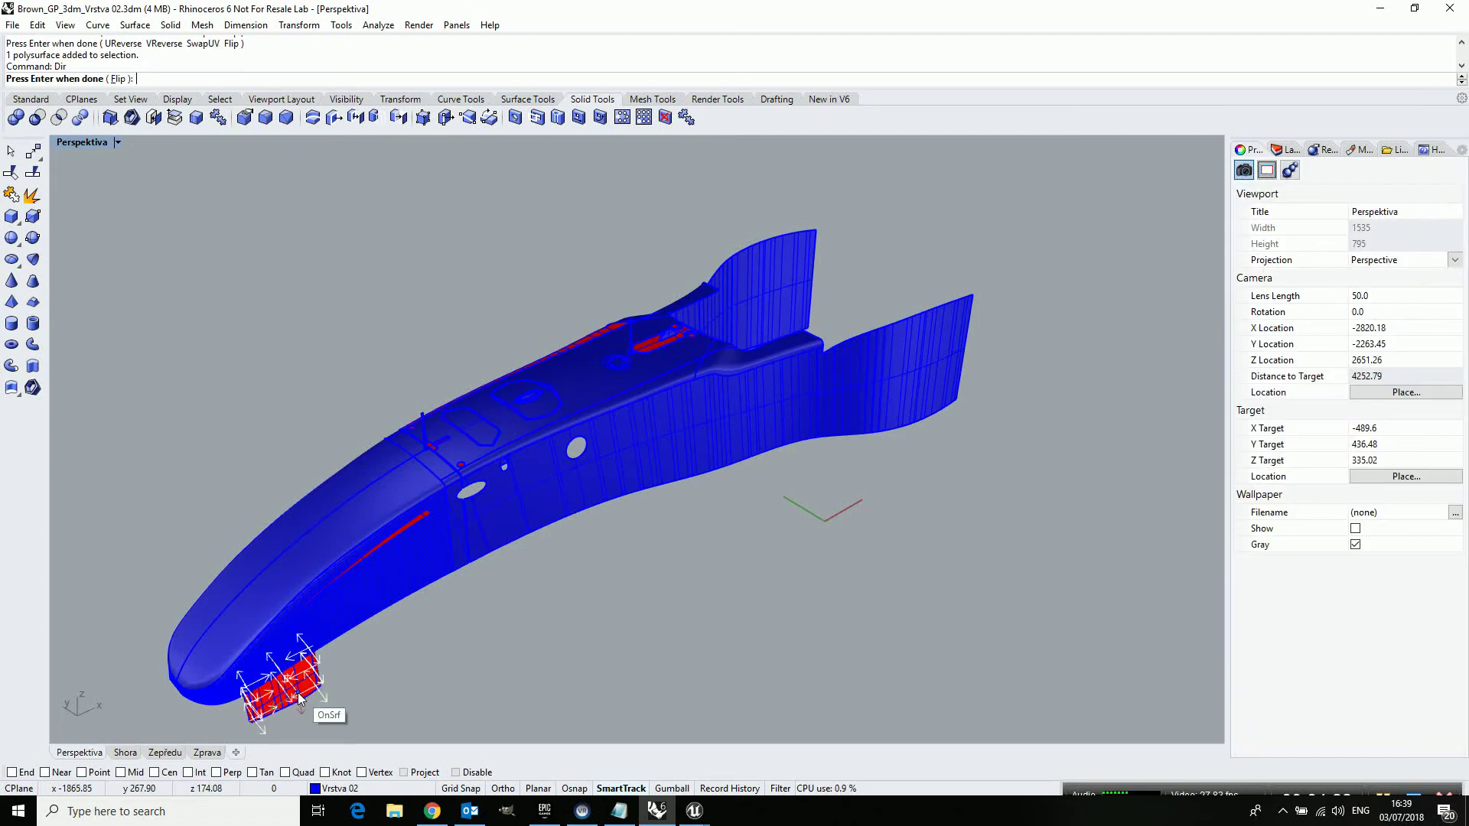
{"action": "right_click_drag", "start_coordinate": [447, 638], "coordinate": [696, 586]}
{"action": "key", "text": "Return"}
{"action": "left_click", "coordinate": [993, 595]}
{"action": "key", "text": "Return"}
Flip the large red side panel to blue and start reversing the thin red hull strip.
{"action": "key", "text": "Return"}
{"action": "left_click", "coordinate": [724, 441]}
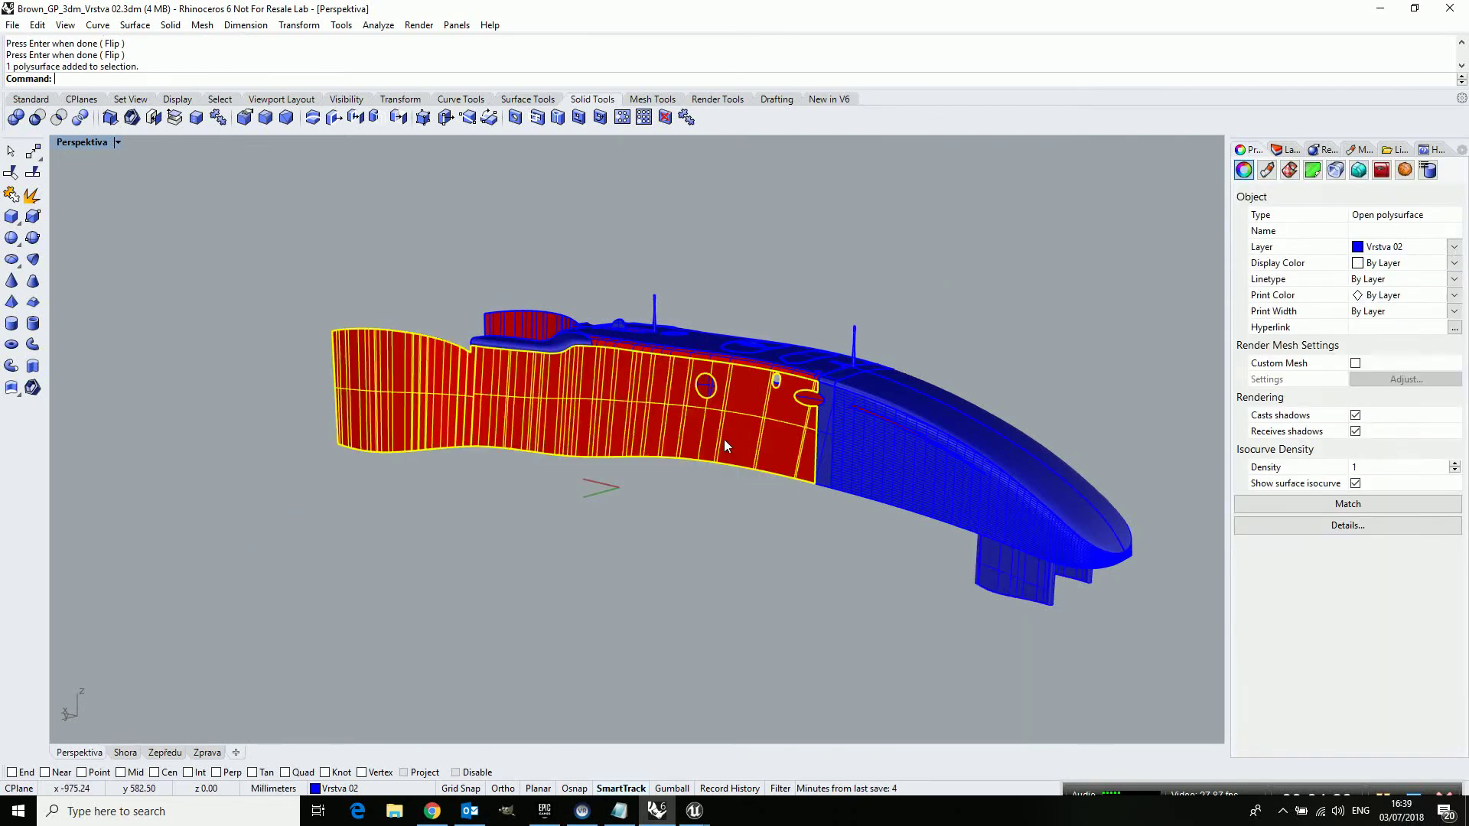
{"action": "key", "text": "Return"}
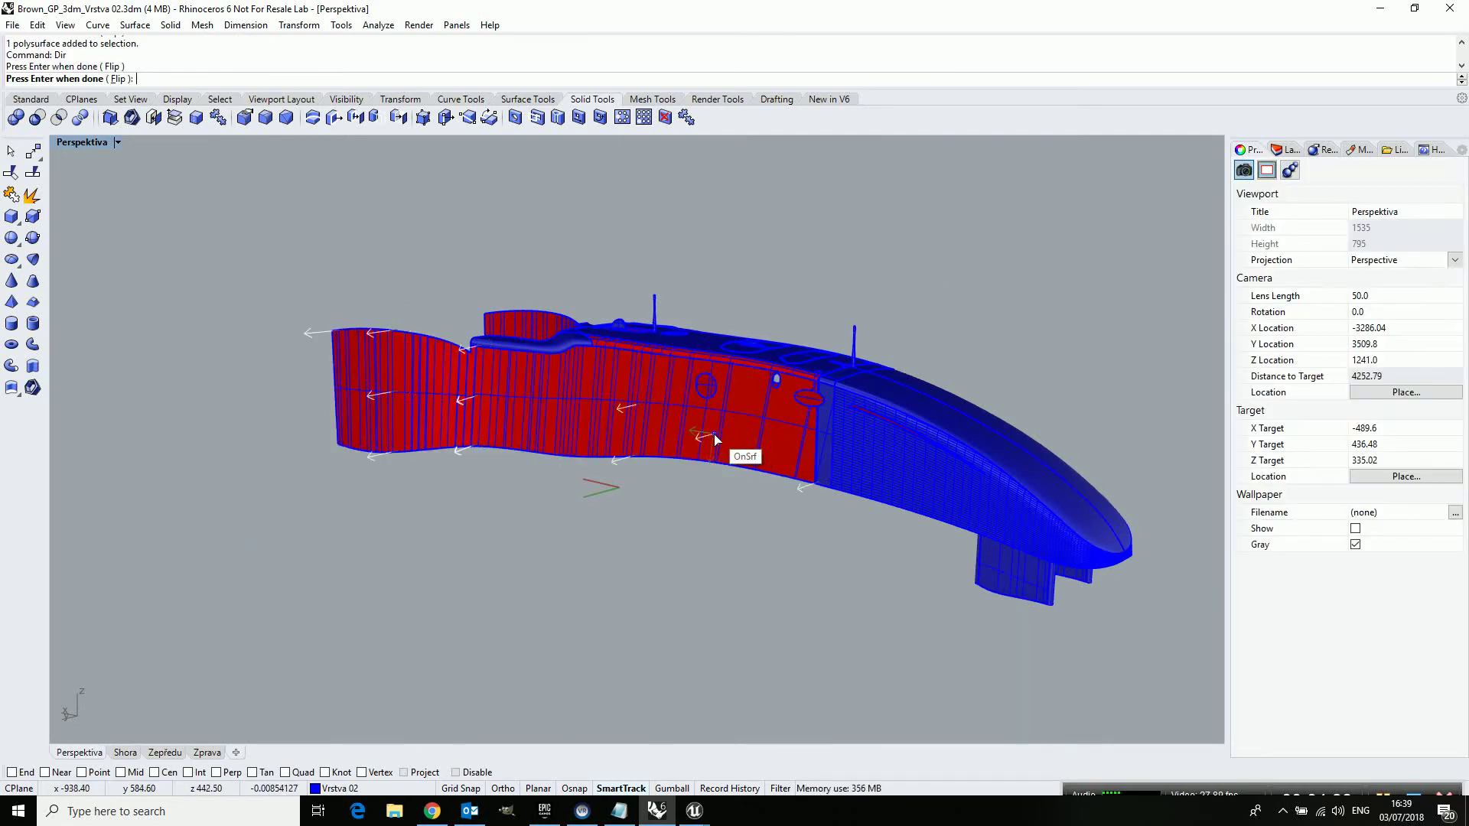
{"action": "left_click", "coordinate": [727, 453]}
{"action": "key", "text": "Return"}
{"action": "right_click_drag", "start_coordinate": [706, 474], "coordinate": [673, 462]}
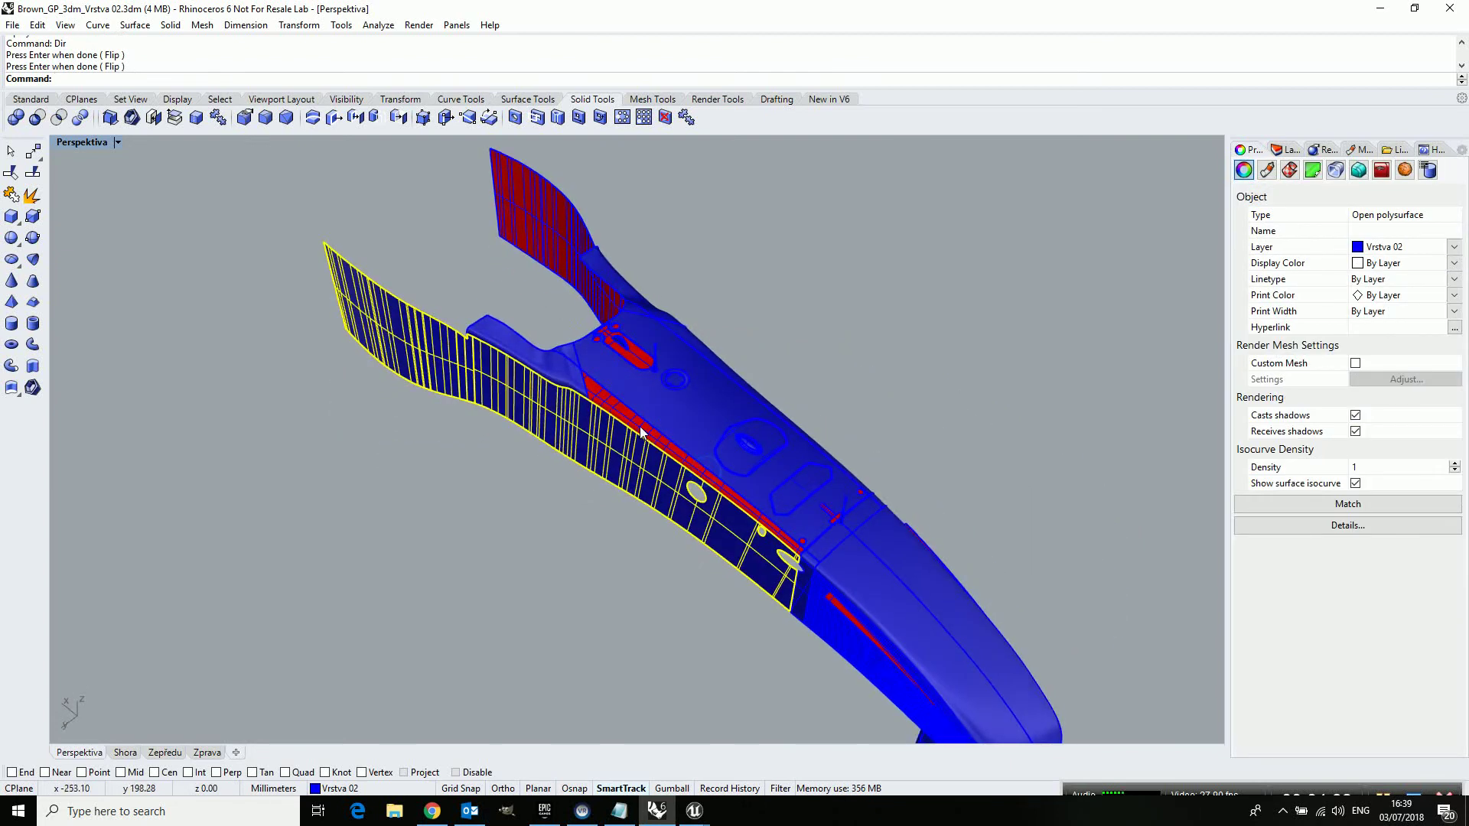
{"action": "left_click", "coordinate": [661, 457]}
{"action": "key", "text": "Return"}
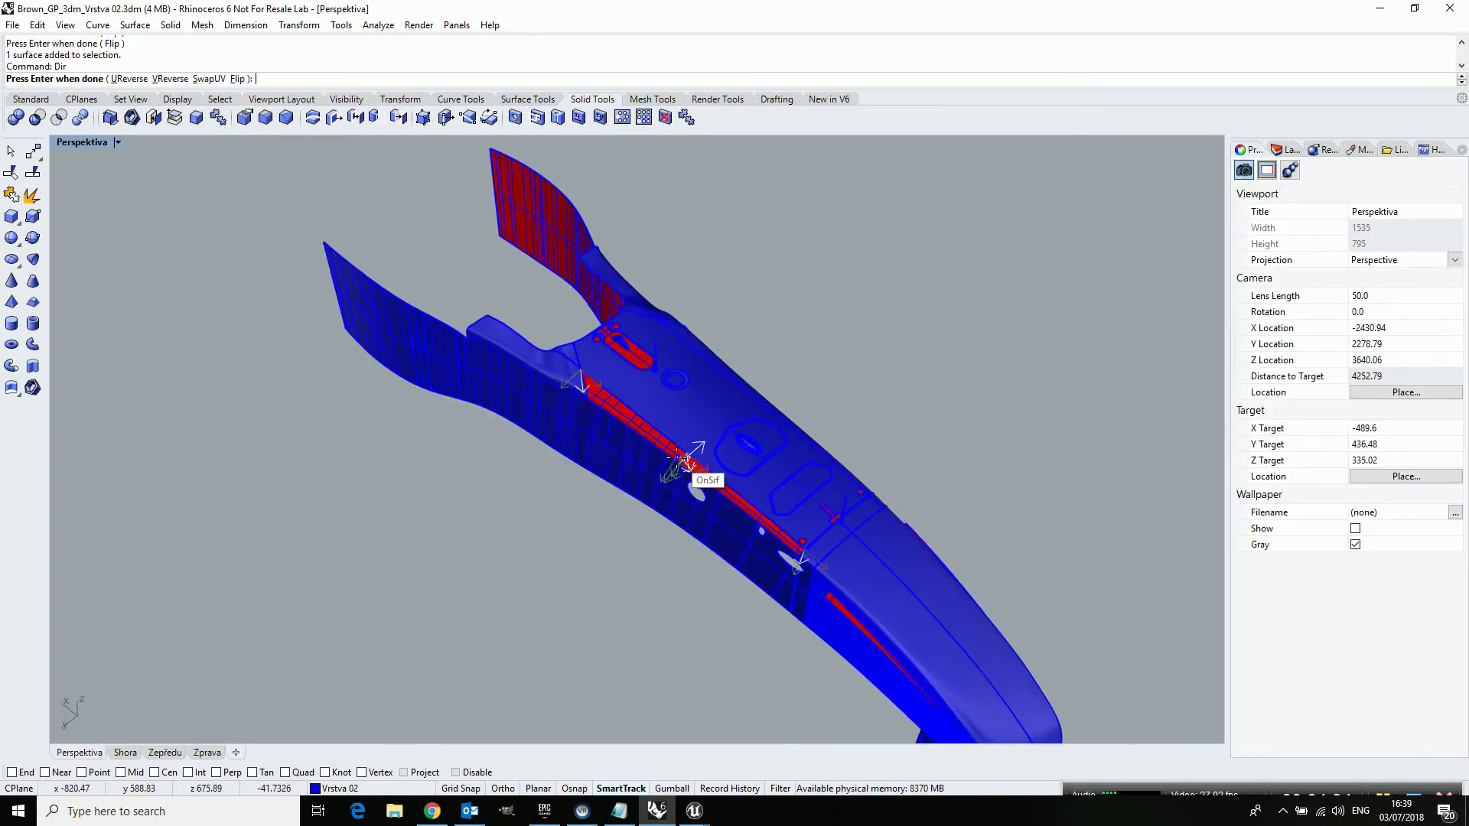
{"action": "key", "text": "Return"}
{"action": "right_click_drag", "start_coordinate": [671, 597], "coordinate": [394, 508]}
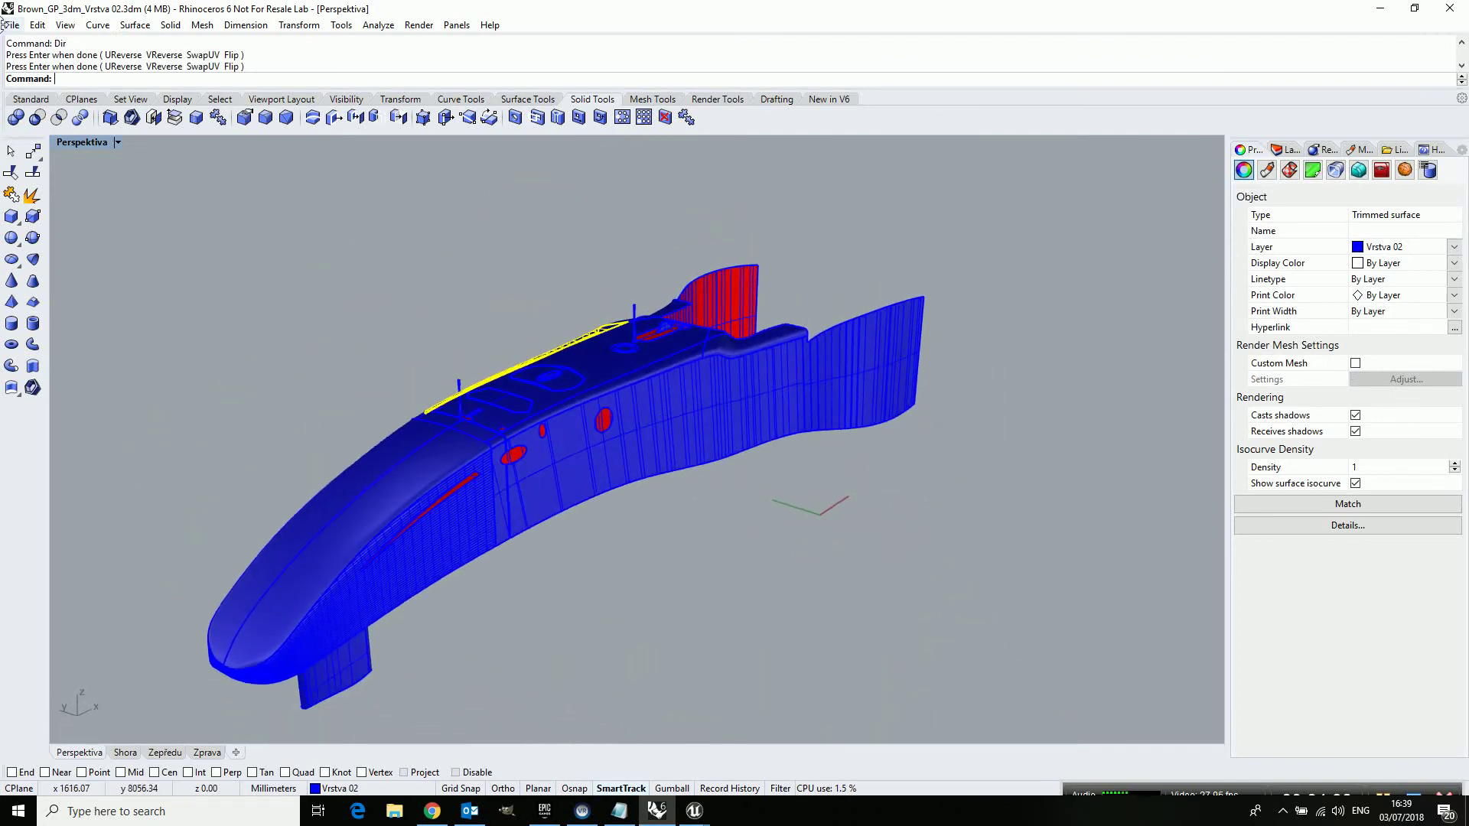
Save the flipped model over the existing prefixed Brown_GP_3dm_Vrstva 02.3dm copy, confirming the replacement.
{"action": "left_click", "coordinate": [13, 25]}
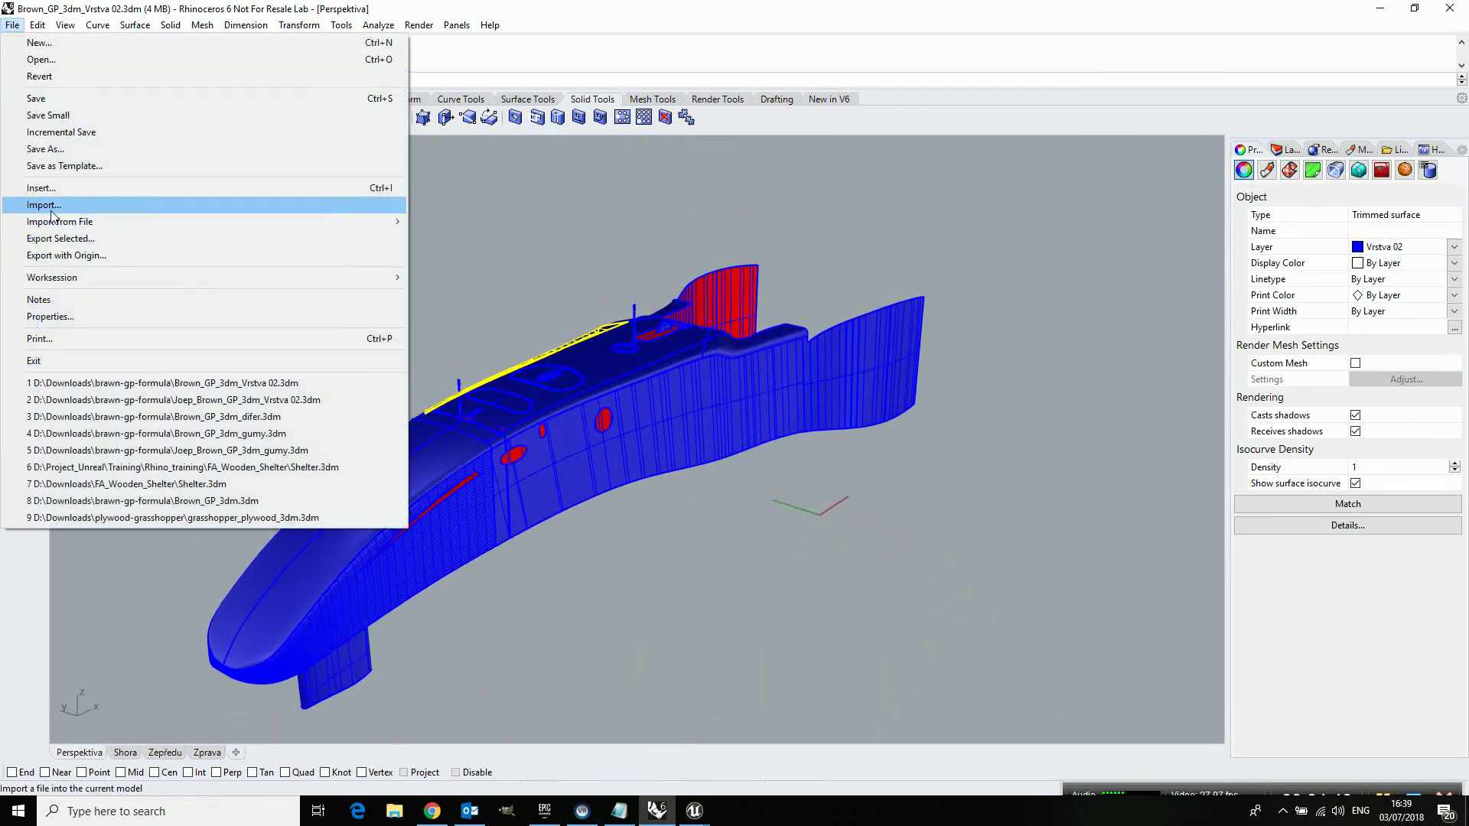
{"action": "left_click", "coordinate": [46, 149]}
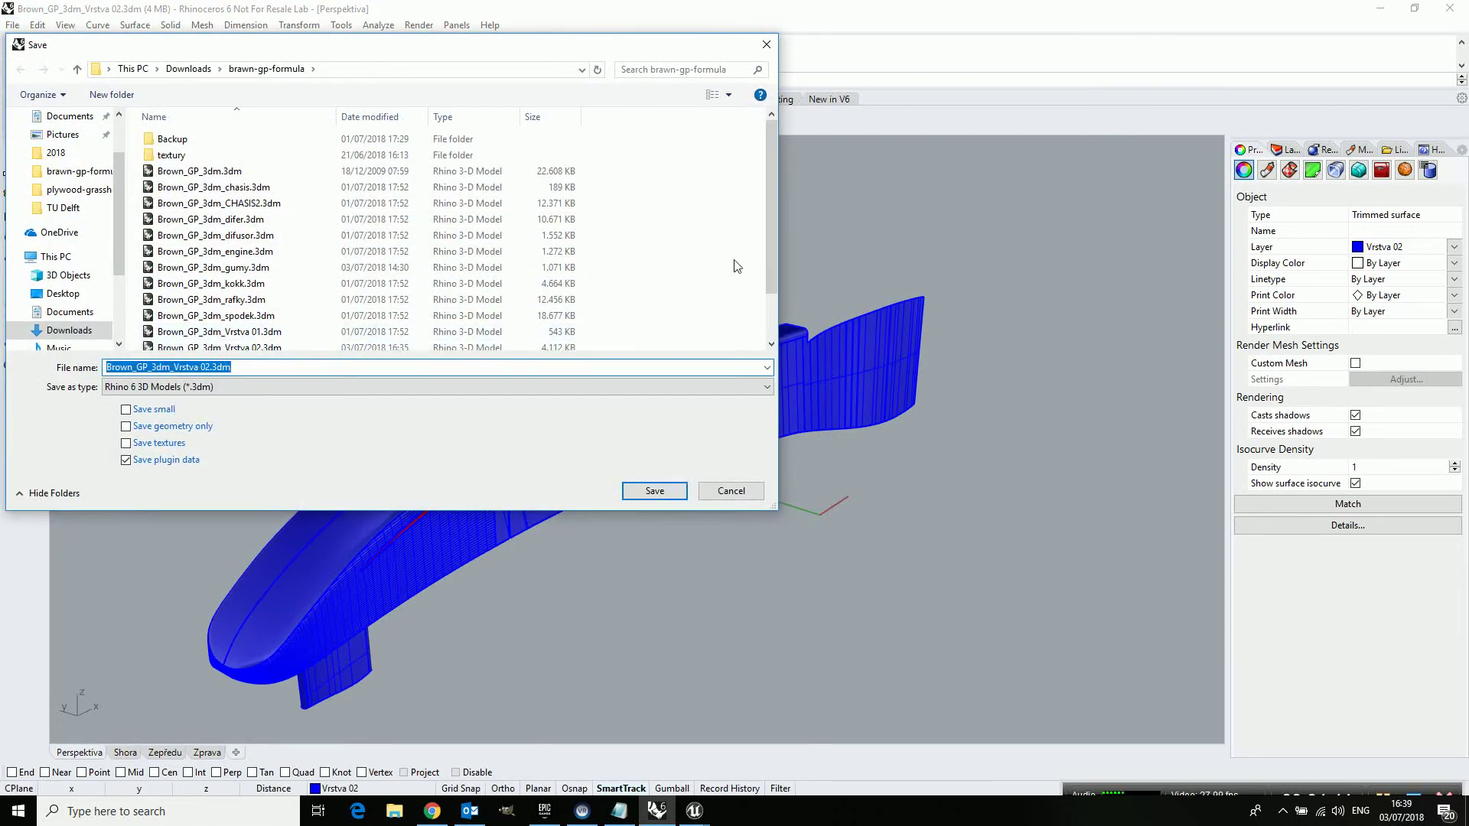
{"action": "scroll", "coordinate": [779, 242], "scroll_direction": "down", "scroll_amount": 2}
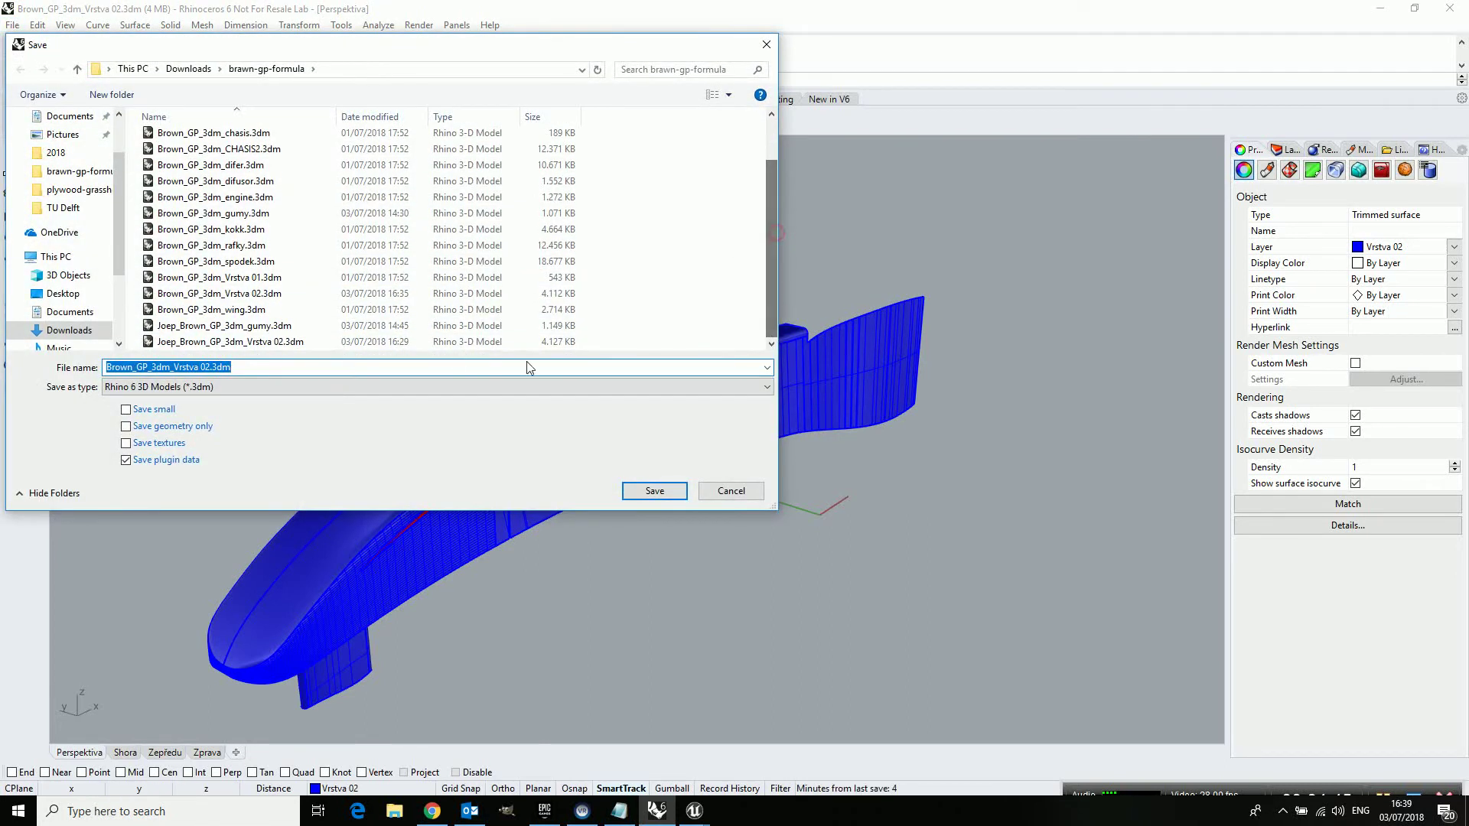
{"action": "left_click", "coordinate": [216, 342]}
{"action": "left_click", "coordinate": [654, 491]}
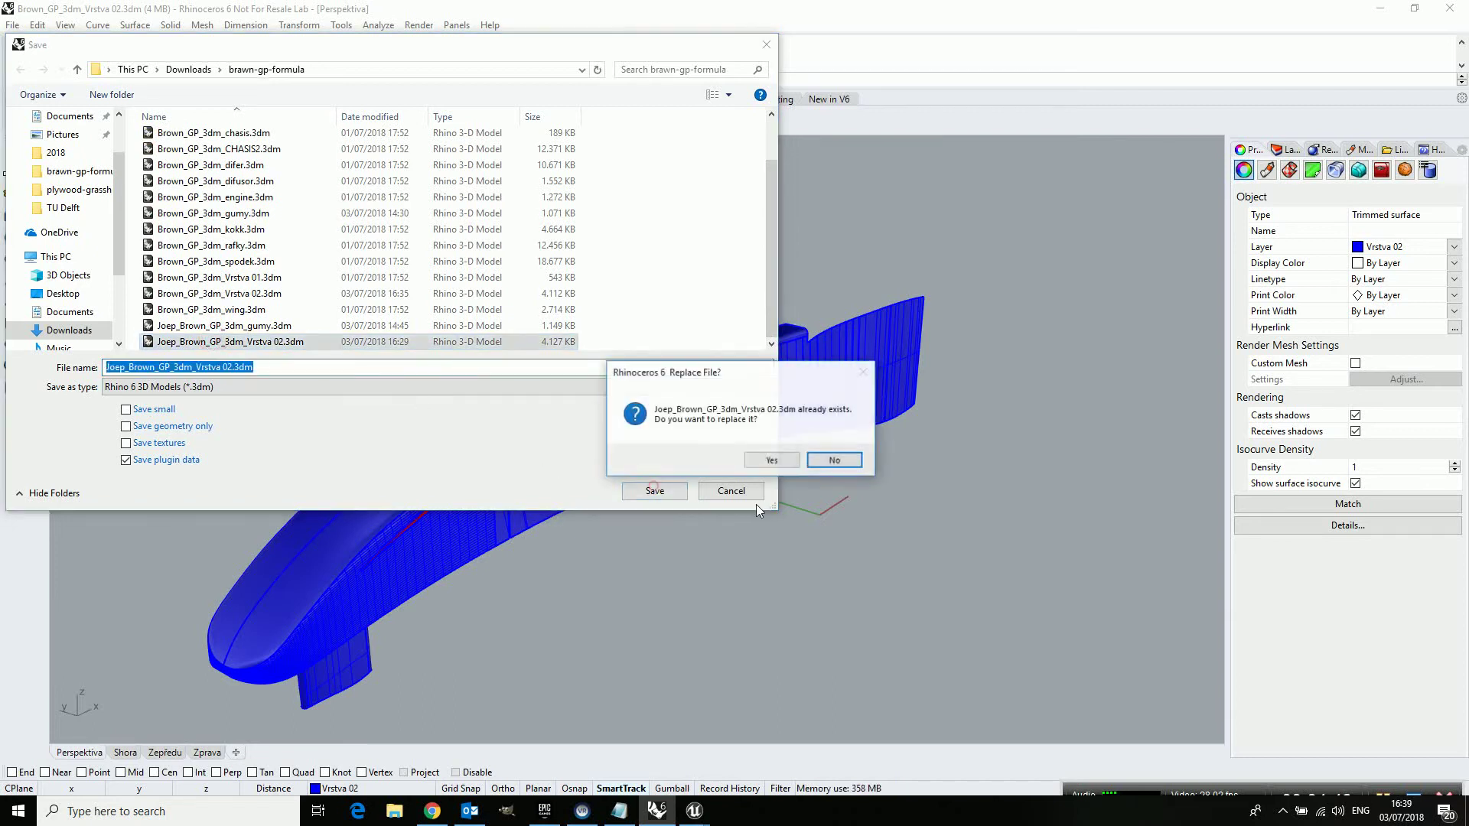
{"action": "left_click", "coordinate": [767, 460]}
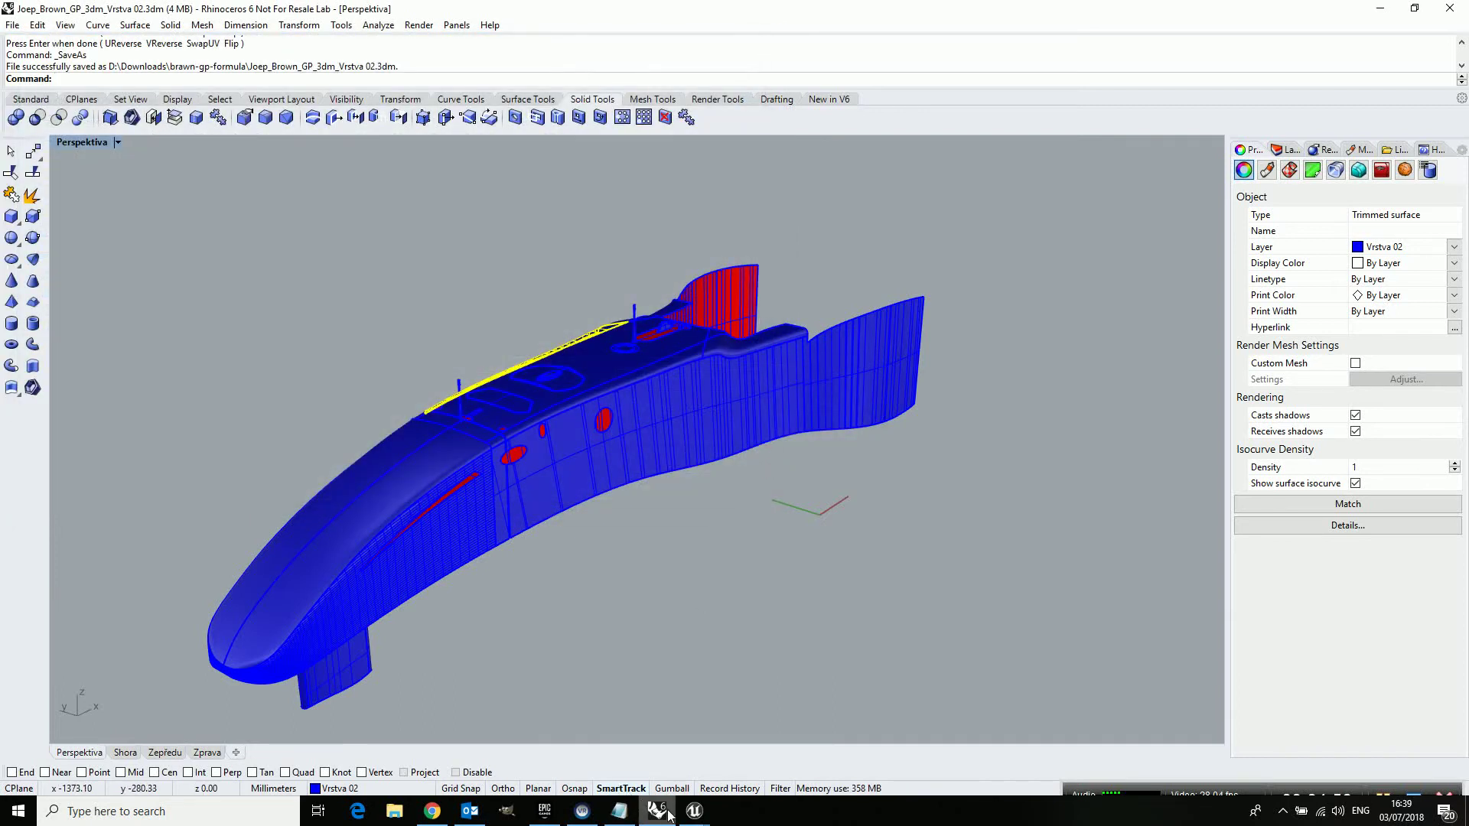
In Unreal, import the re-saved Vrstva 02 .3dm as a Datasmith CAD file with default options.
{"action": "left_click", "coordinate": [690, 812]}
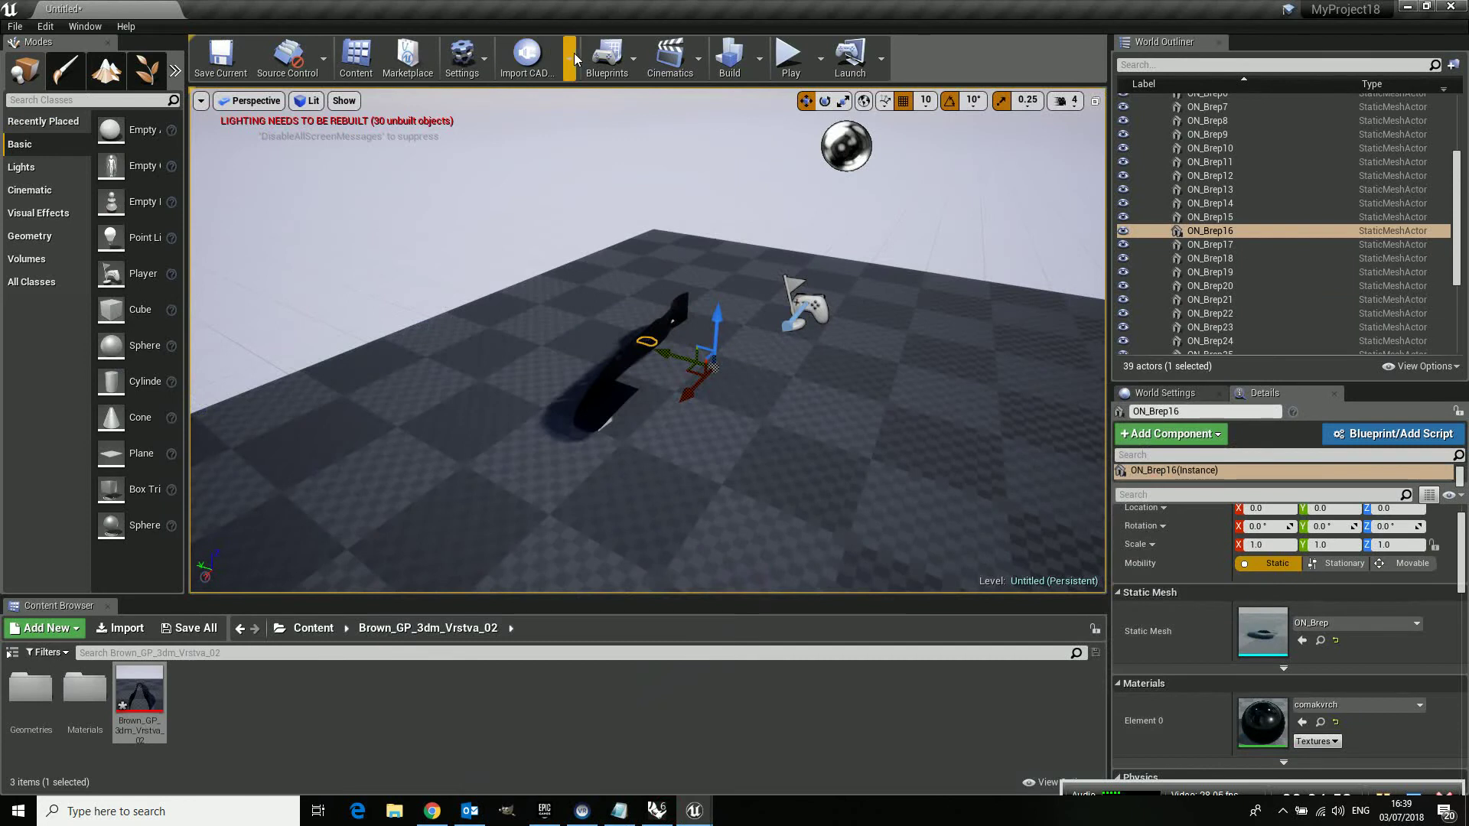
{"action": "left_click", "coordinate": [573, 58]}
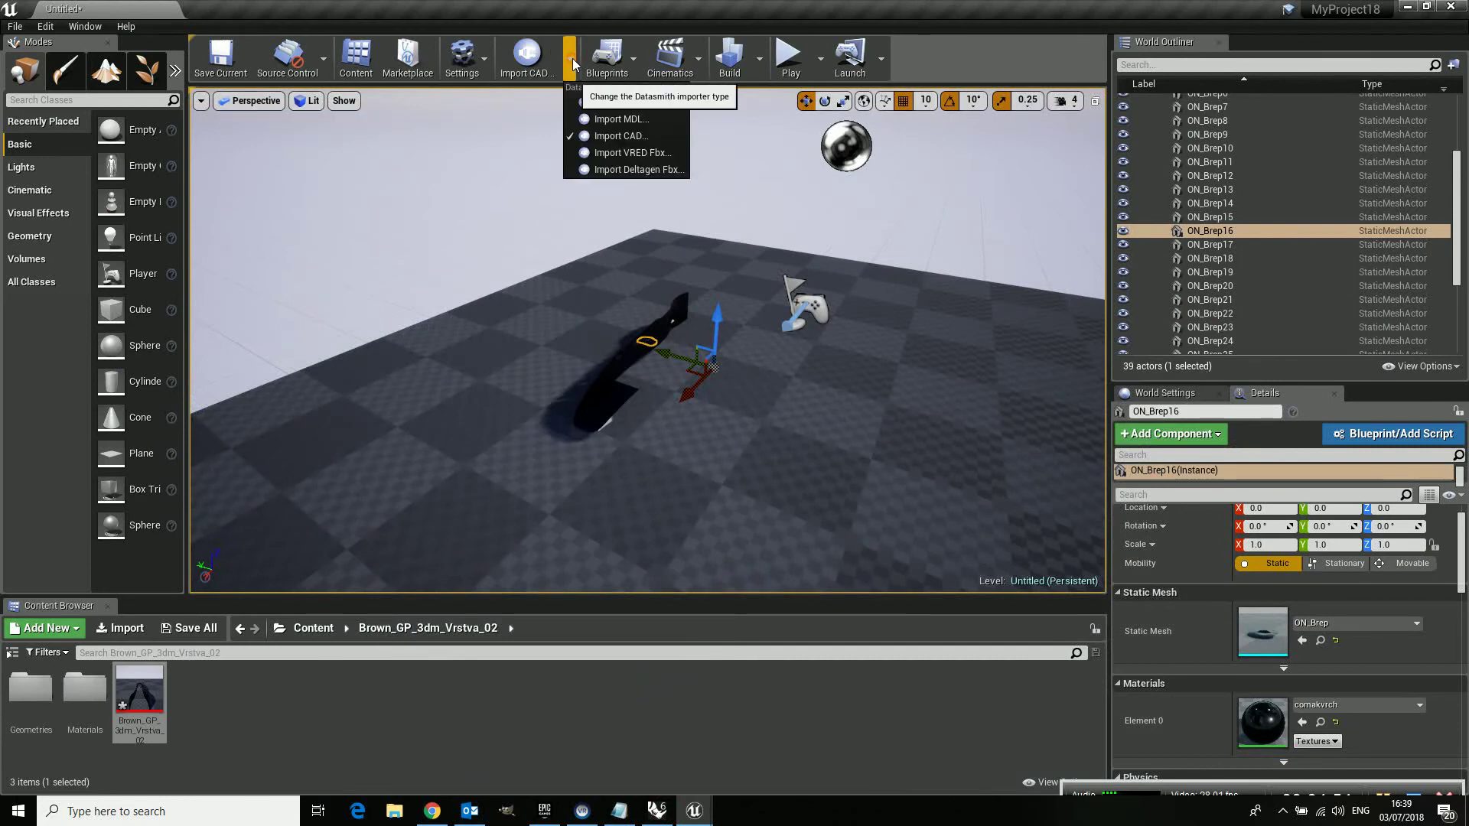
{"action": "left_click", "coordinate": [595, 142]}
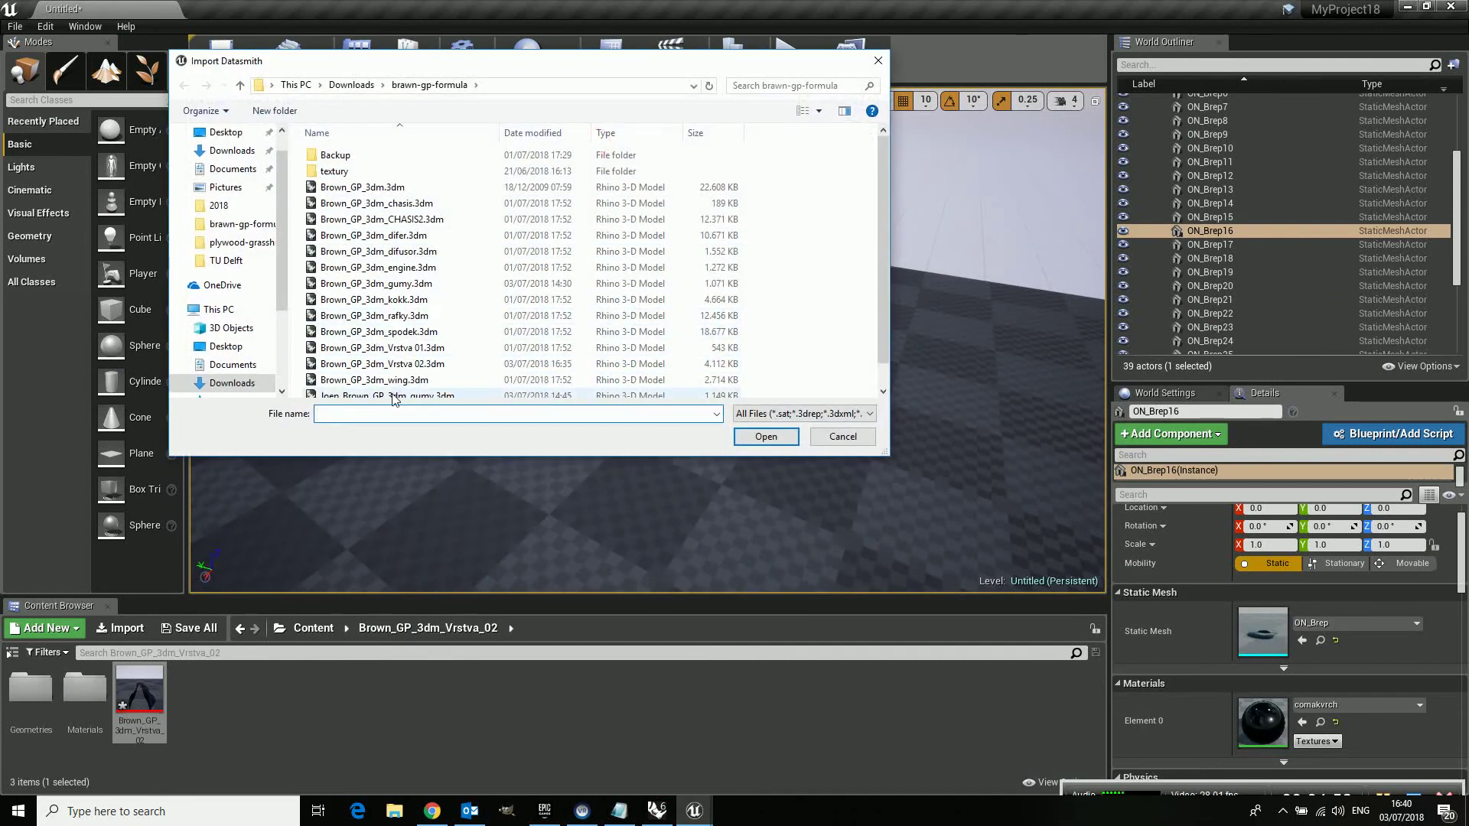
{"action": "scroll", "coordinate": [390, 367], "scroll_direction": "down", "scroll_amount": 1}
{"action": "left_click", "coordinate": [392, 389]}
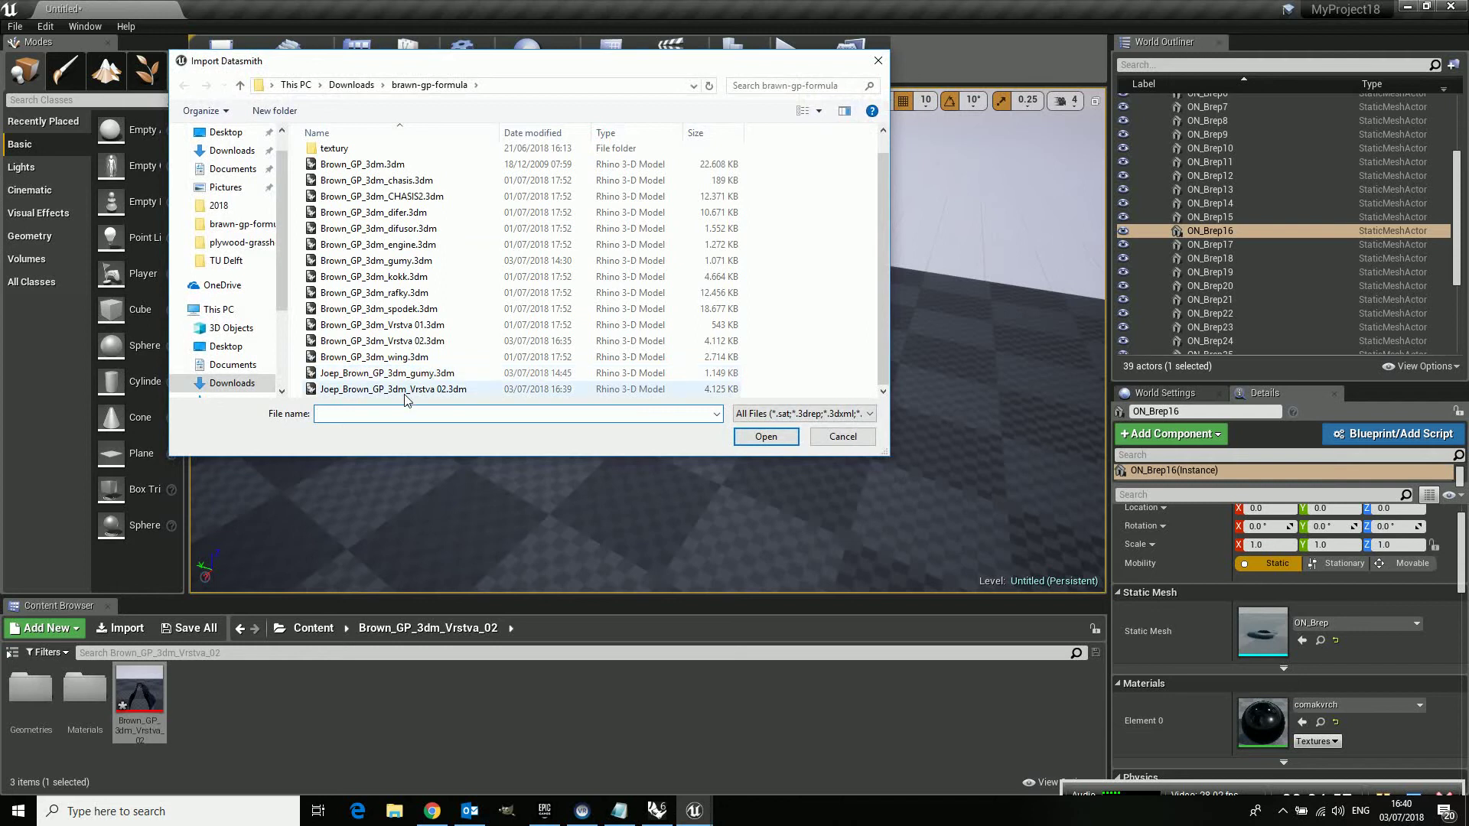
{"action": "left_click", "coordinate": [758, 435]}
{"action": "left_click", "coordinate": [817, 571]}
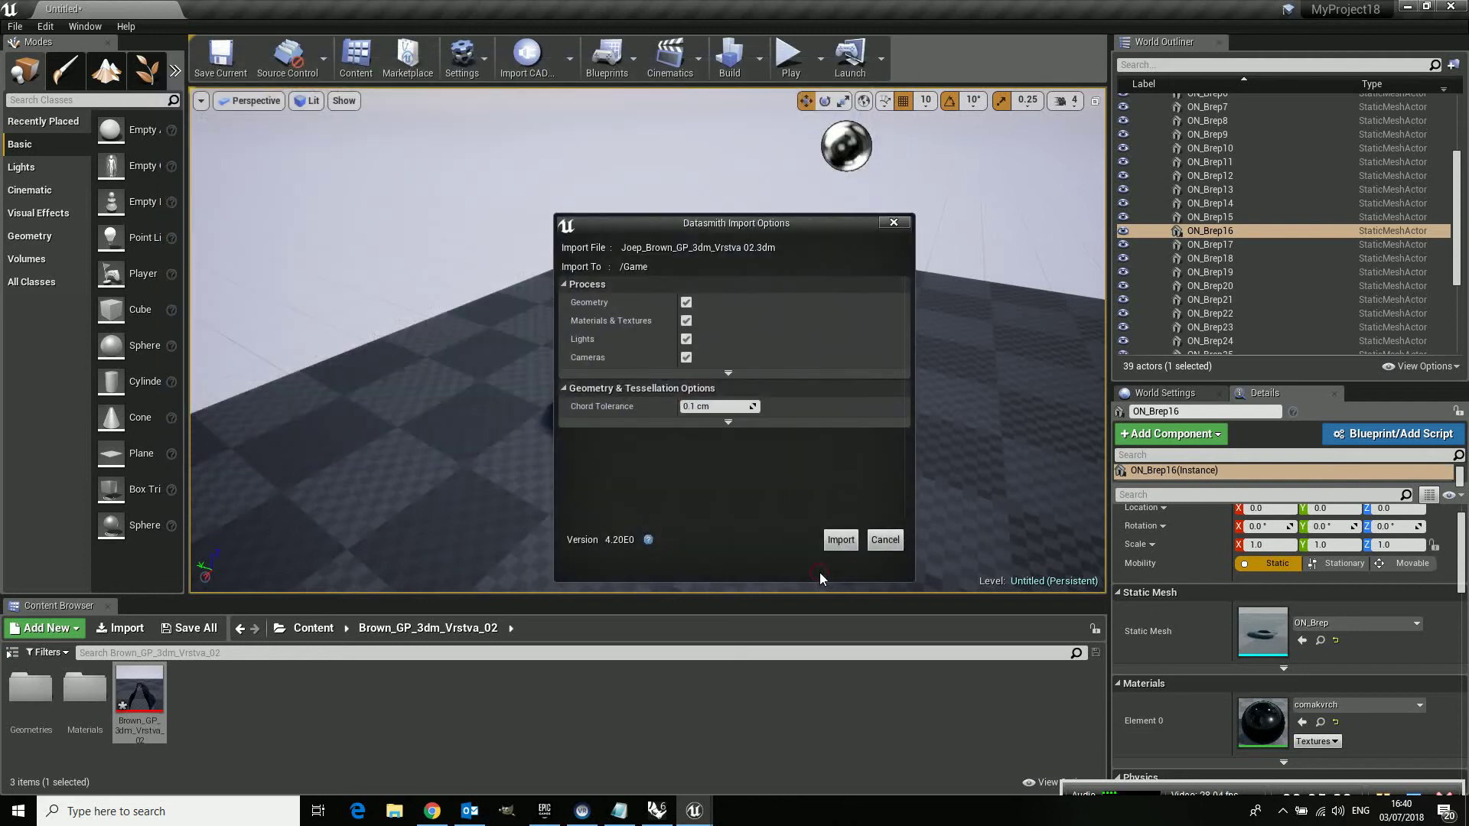
{"action": "left_click", "coordinate": [841, 540]}
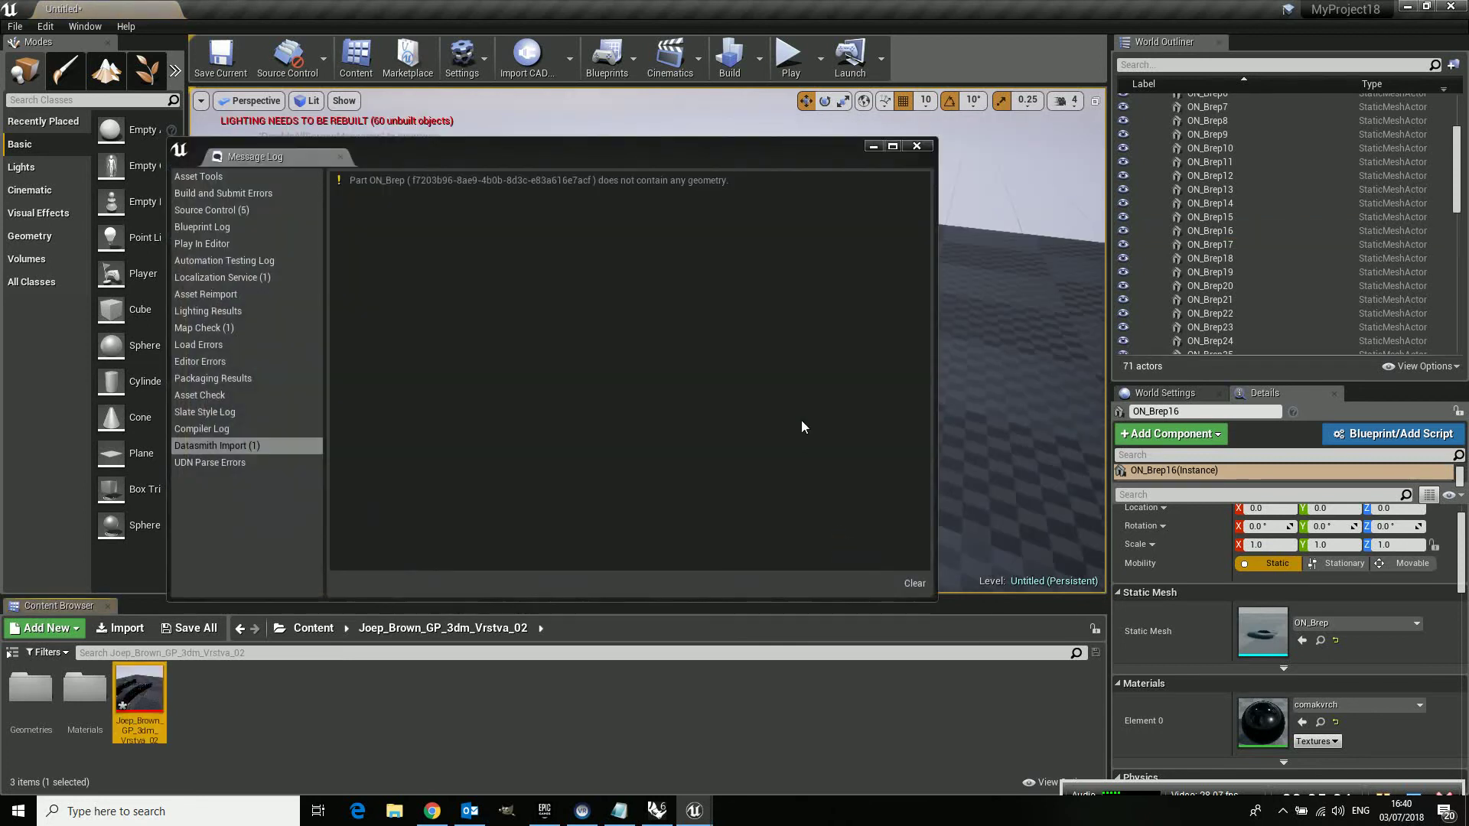
Collapse the Vrstva_02 and Vrstva_3 groups, then move the original car to Y 150 and the re-import to Y 10.
{"action": "left_click", "coordinate": [915, 145]}
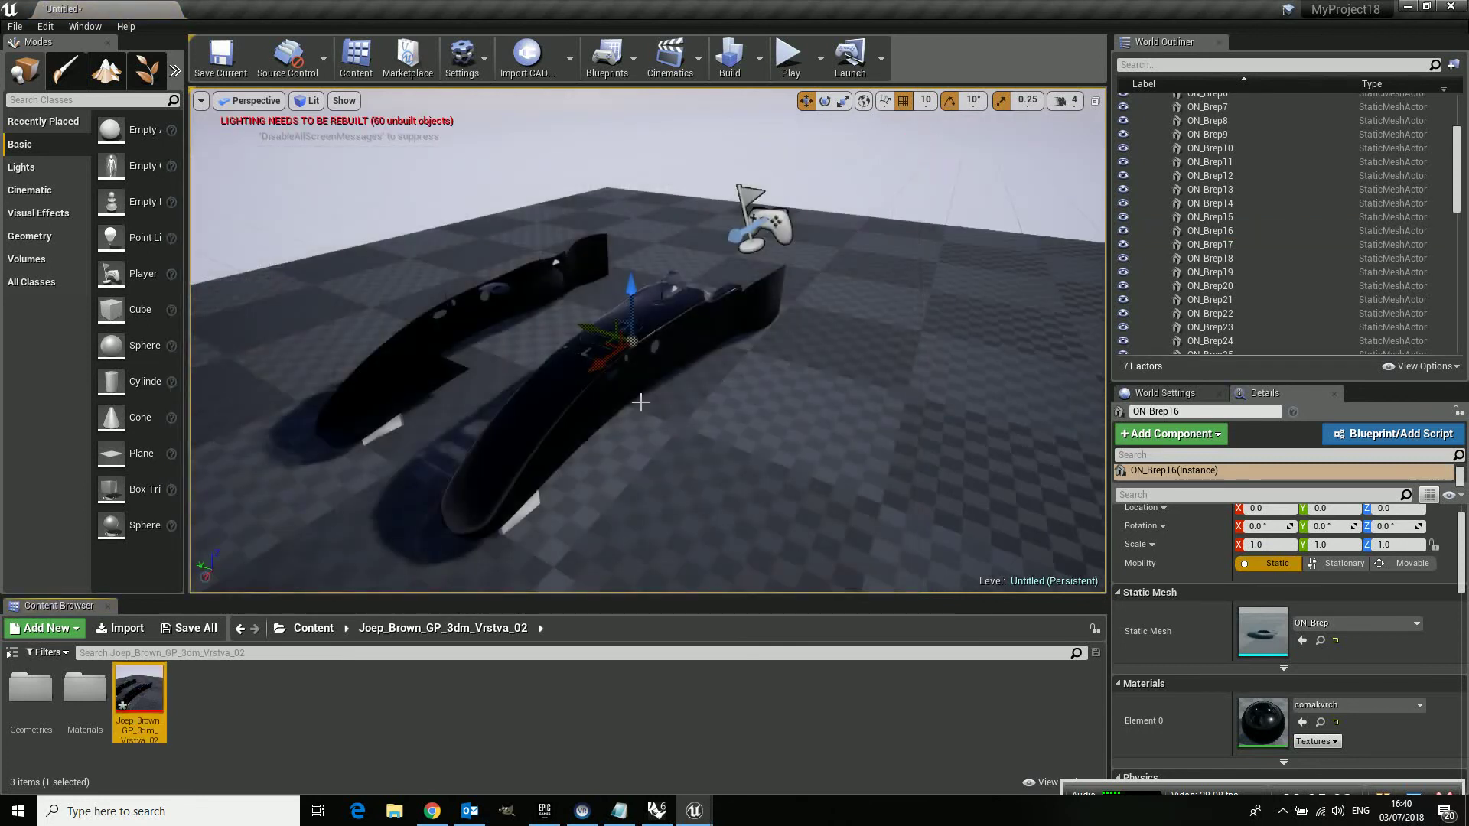
{"action": "left_click_drag", "start_coordinate": [1461, 170], "coordinate": [1461, 140]}
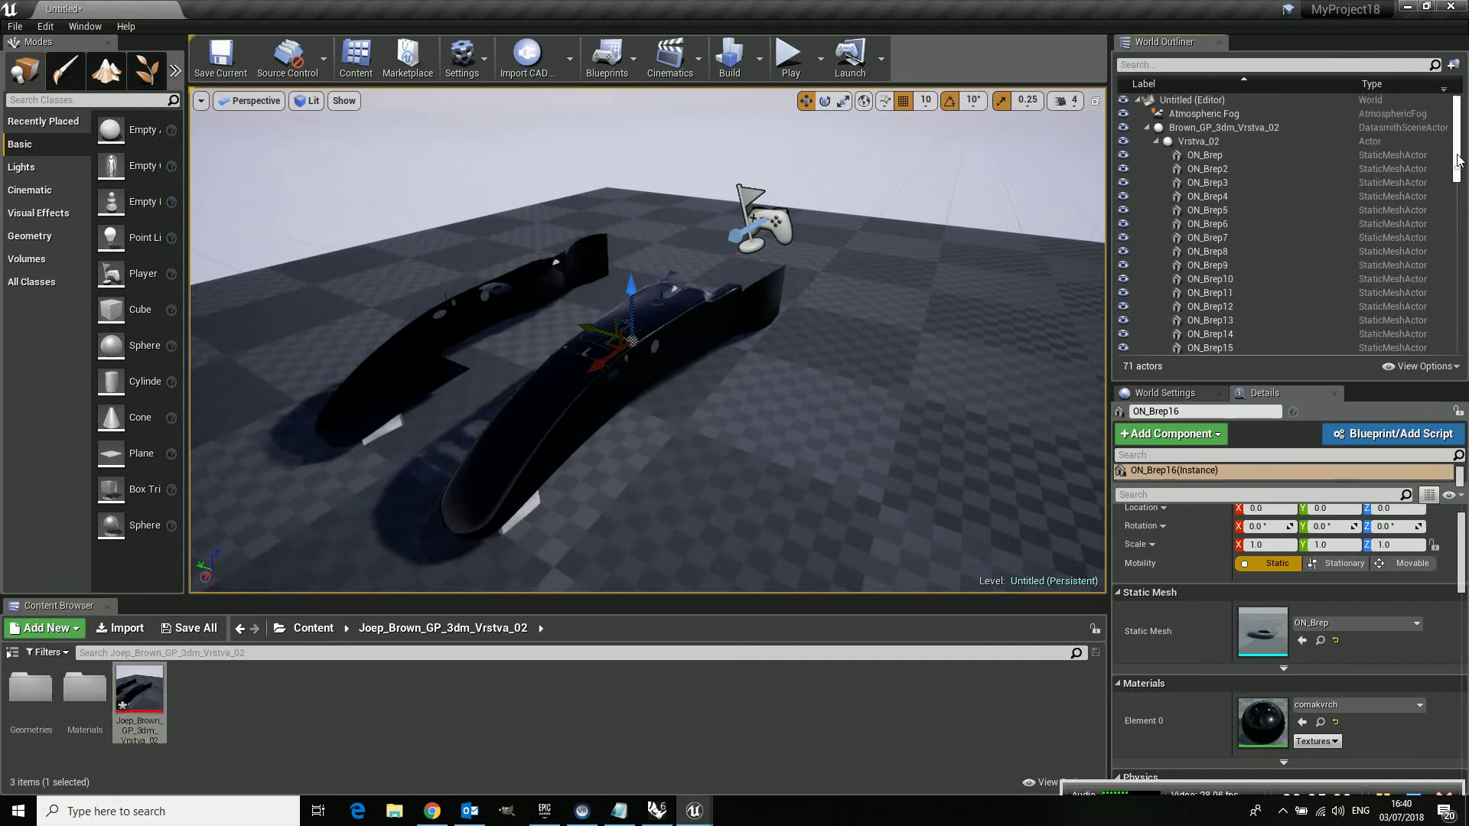
{"action": "left_click", "coordinate": [1156, 141]}
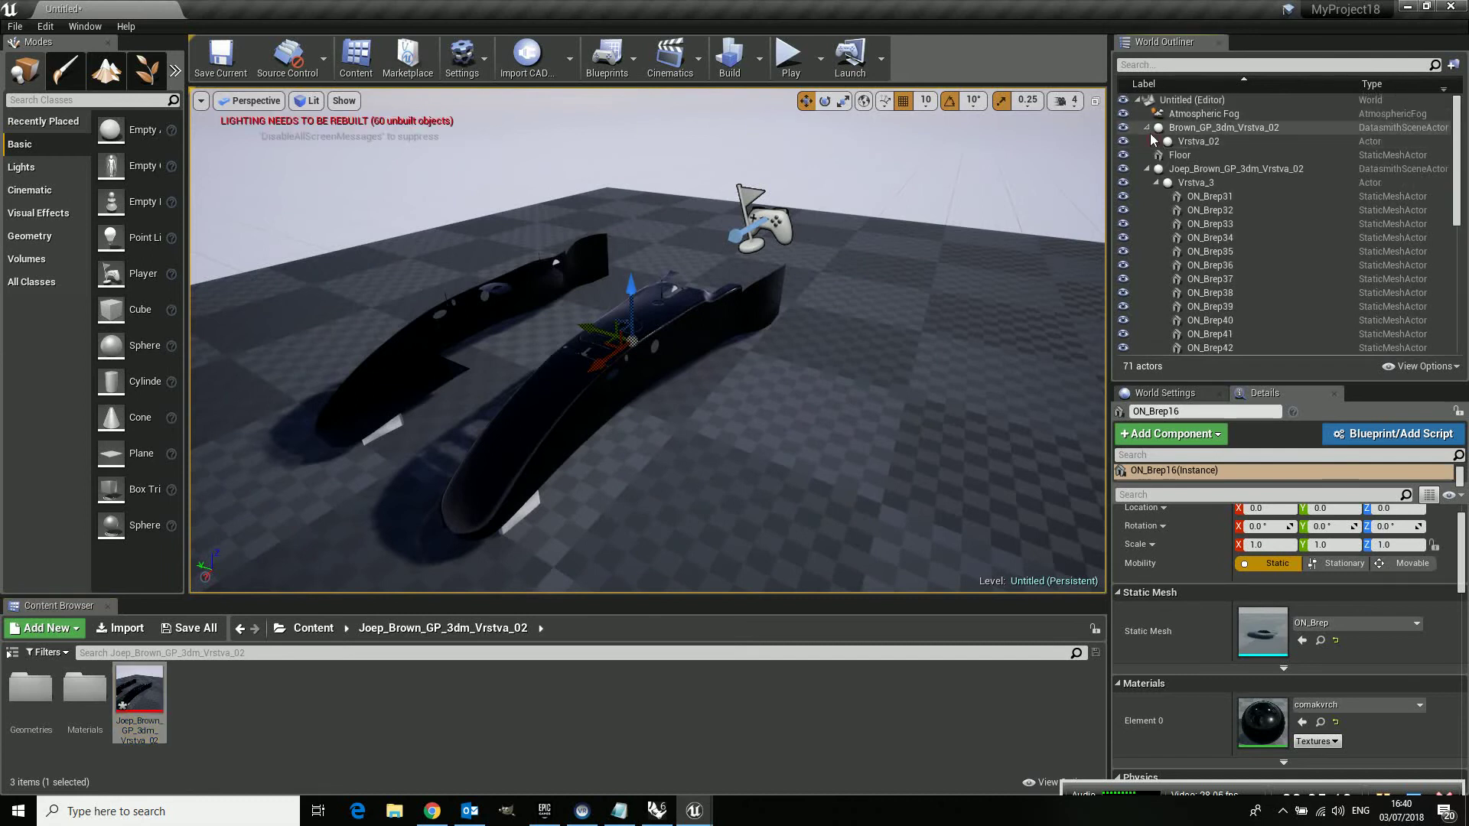
{"action": "left_click", "coordinate": [1156, 183]}
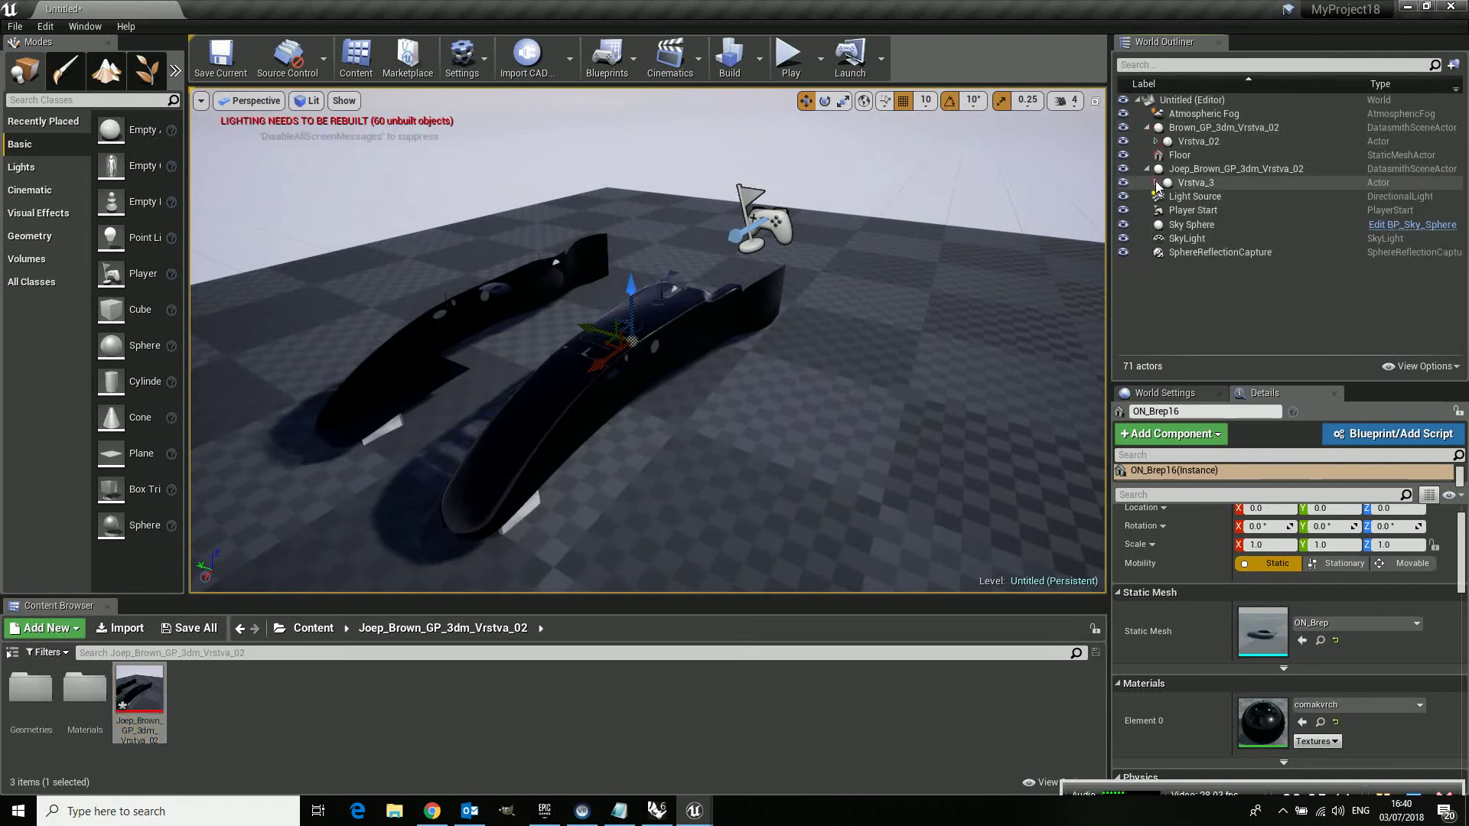
{"action": "left_click", "coordinate": [1208, 128]}
{"action": "left_click_drag", "start_coordinate": [583, 333], "coordinate": [547, 322]}
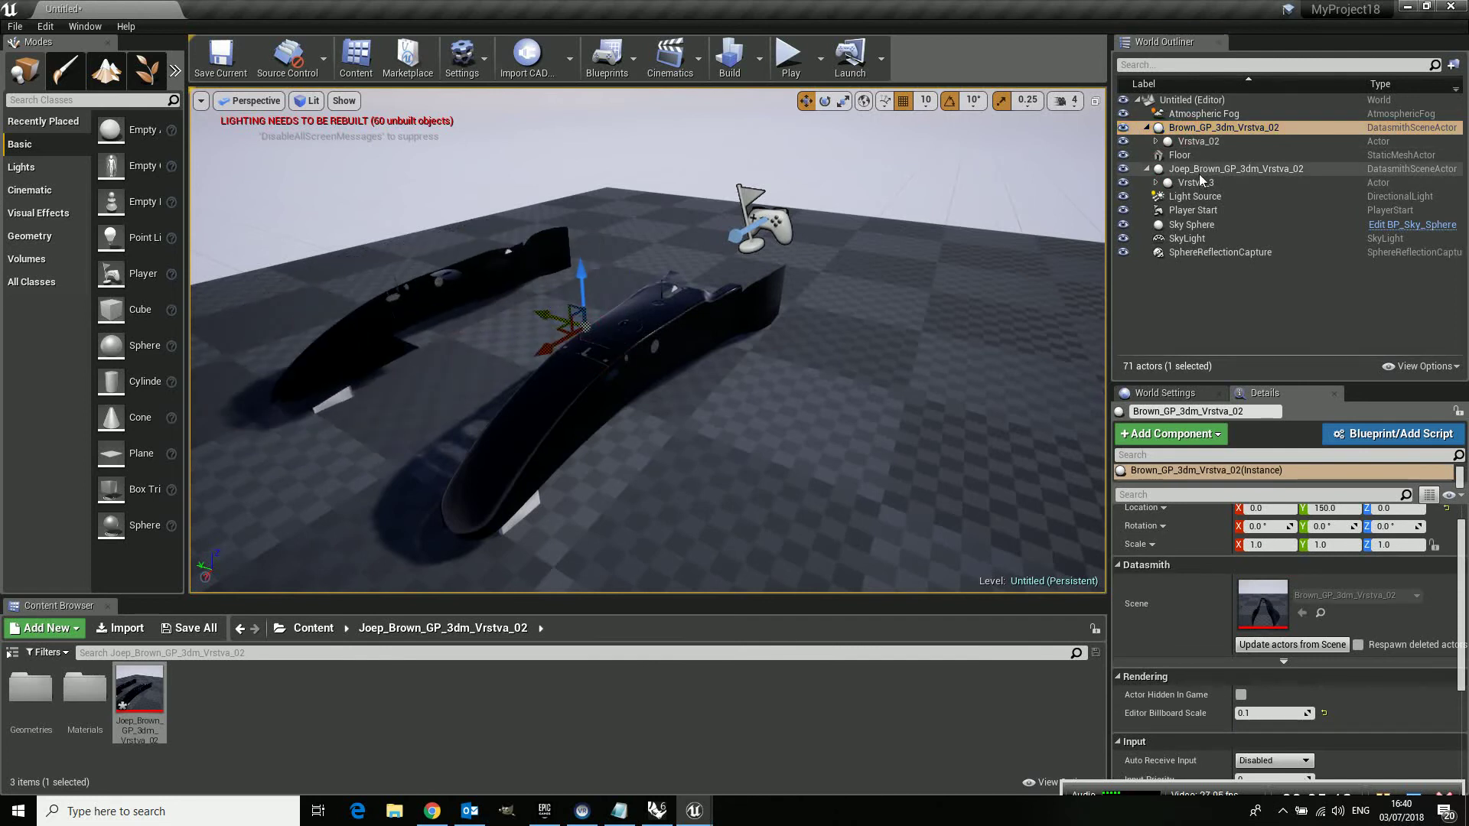
{"action": "left_click", "coordinate": [1223, 169]}
{"action": "left_click_drag", "start_coordinate": [708, 364], "coordinate": [714, 302]}
Orbit to a low side view around the re-imported car body, then tilt up to see both cars.
{"action": "left_click_drag", "start_coordinate": [687, 402], "coordinate": [428, 342], "text": "alt"}
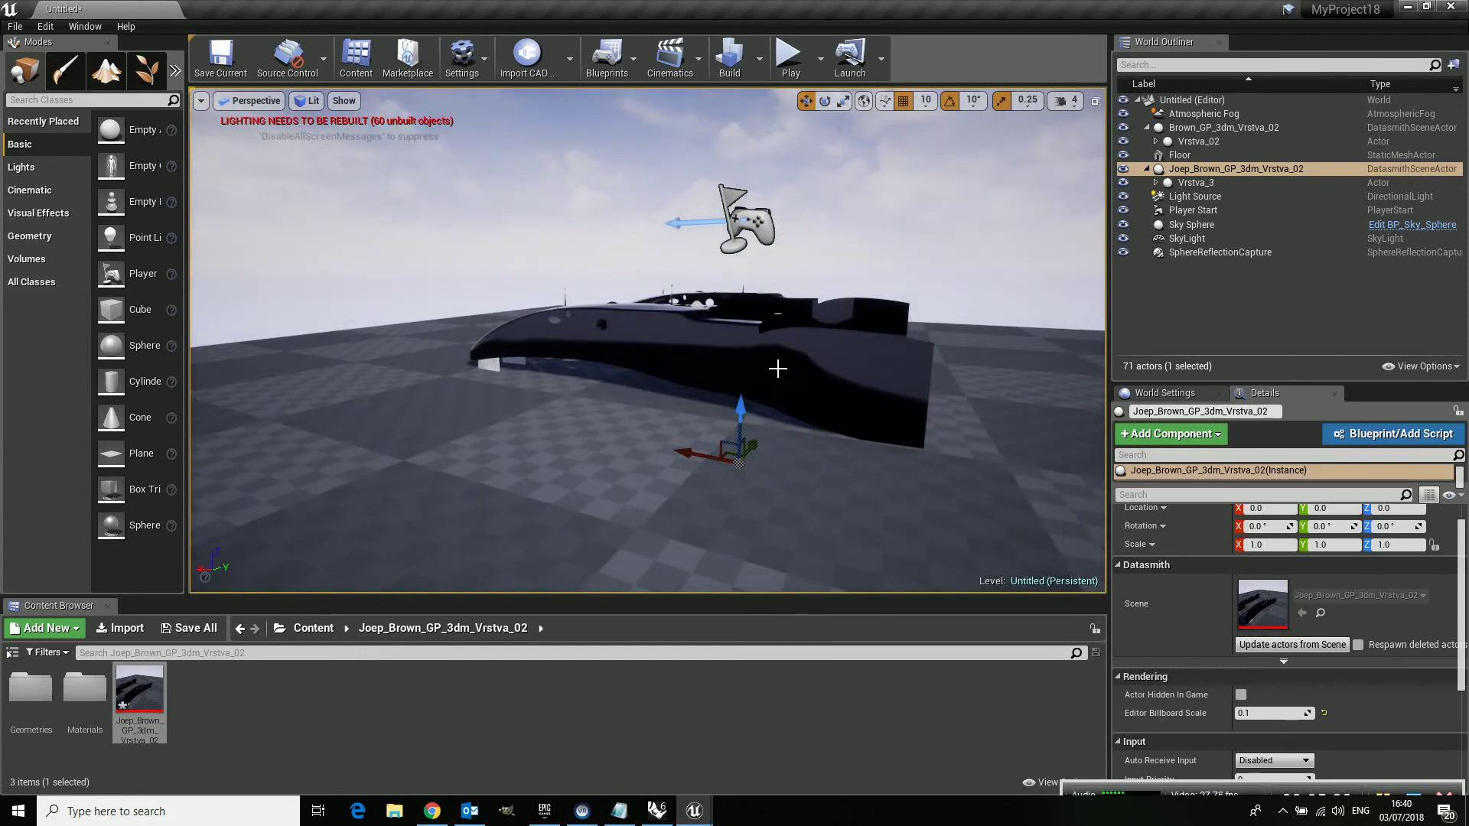
{"action": "left_click_drag", "start_coordinate": [794, 376], "coordinate": [665, 400], "text": "alt"}
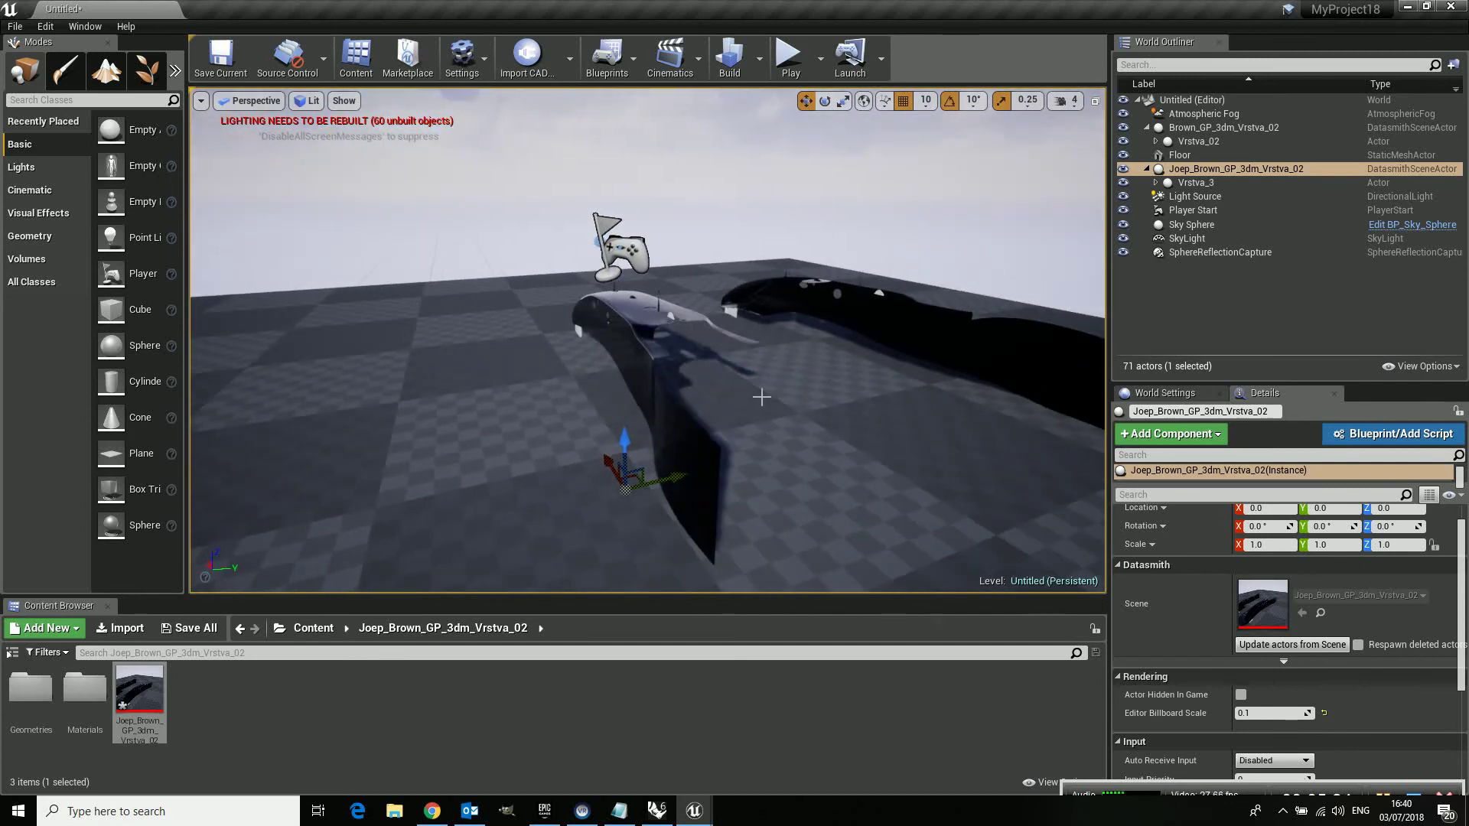
{"action": "left_click_drag", "start_coordinate": [776, 400], "coordinate": [15, 387], "text": "alt"}
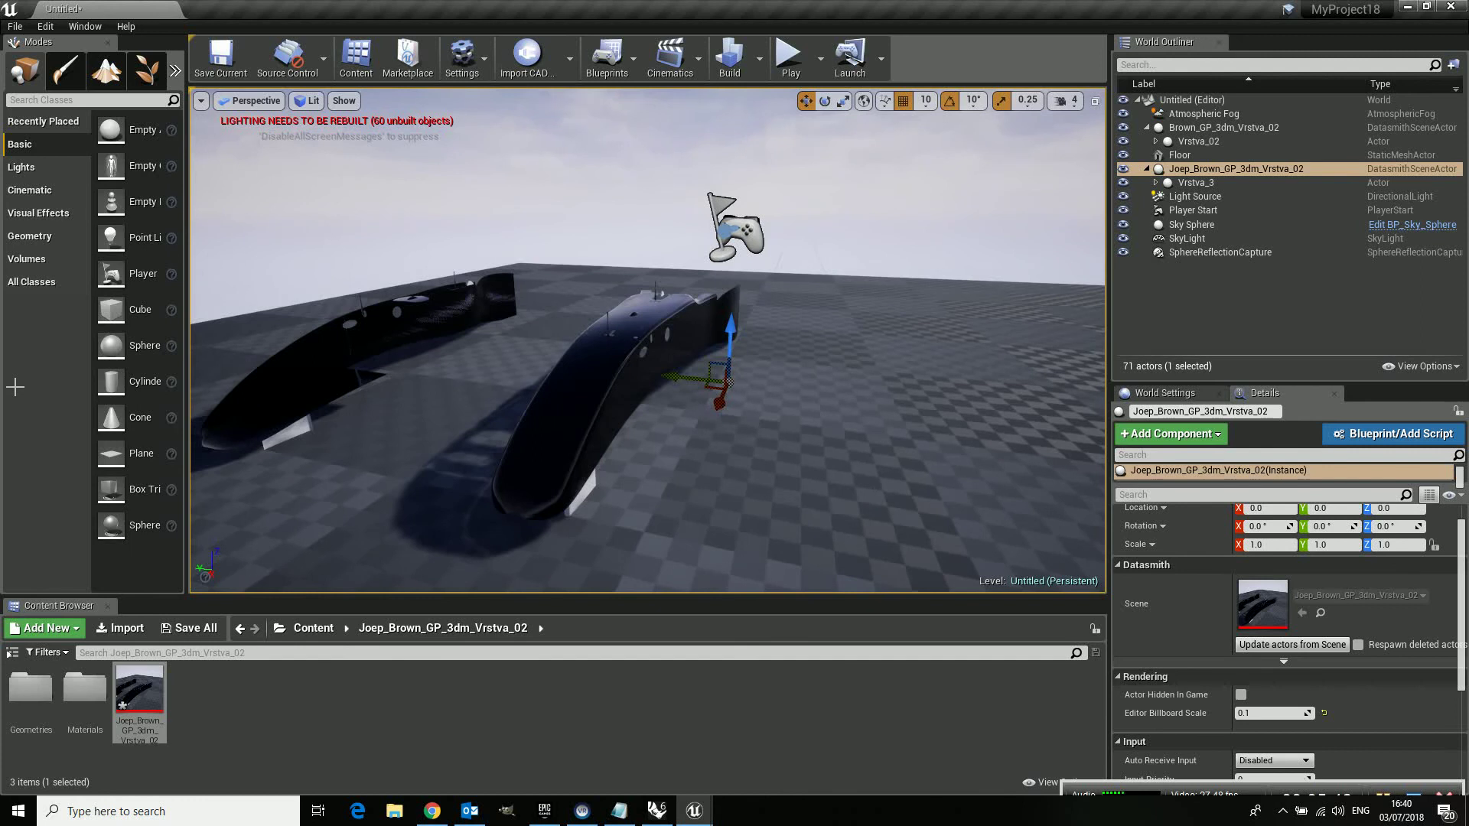
{"action": "left_click_drag", "start_coordinate": [16, 387], "coordinate": [15, 393], "text": "alt"}
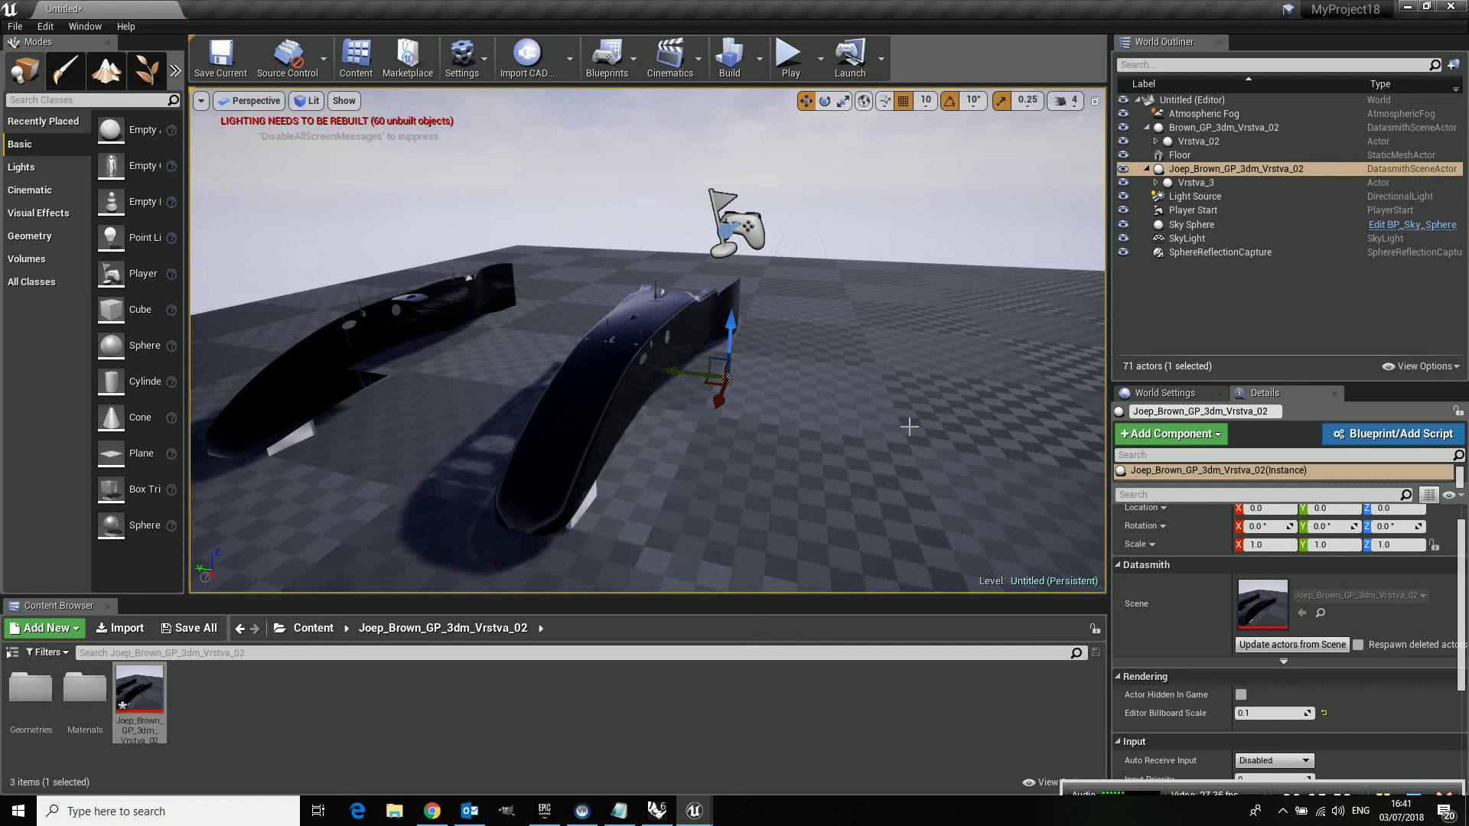
Select the re-imported car's top deck panel ON_Brep38 to see its comakvrch material in Details.
{"action": "left_click", "coordinate": [590, 420]}
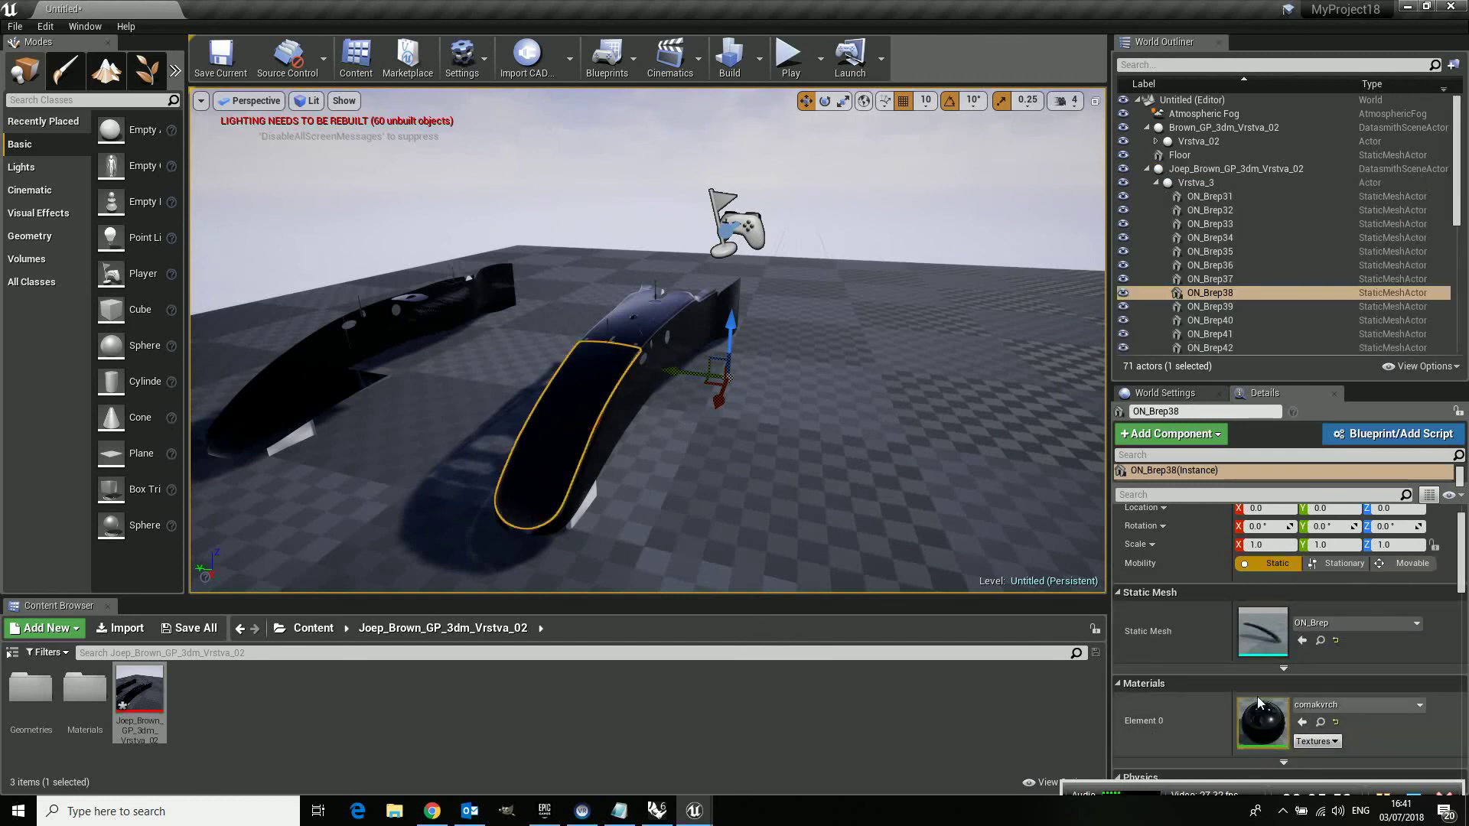